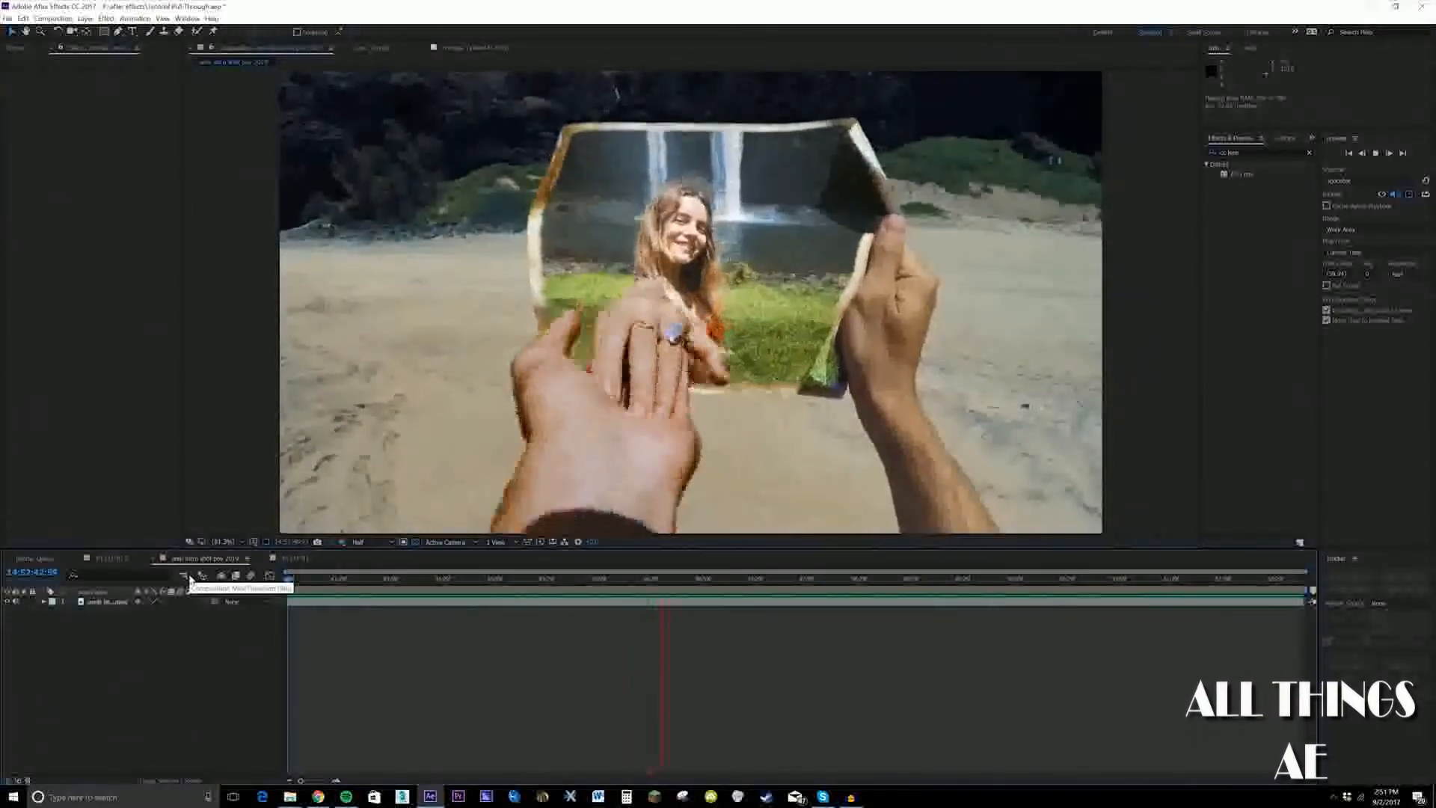
Play and scrub through the waterfall clip to find the moment when the hand reaches toward the camera
key("space")
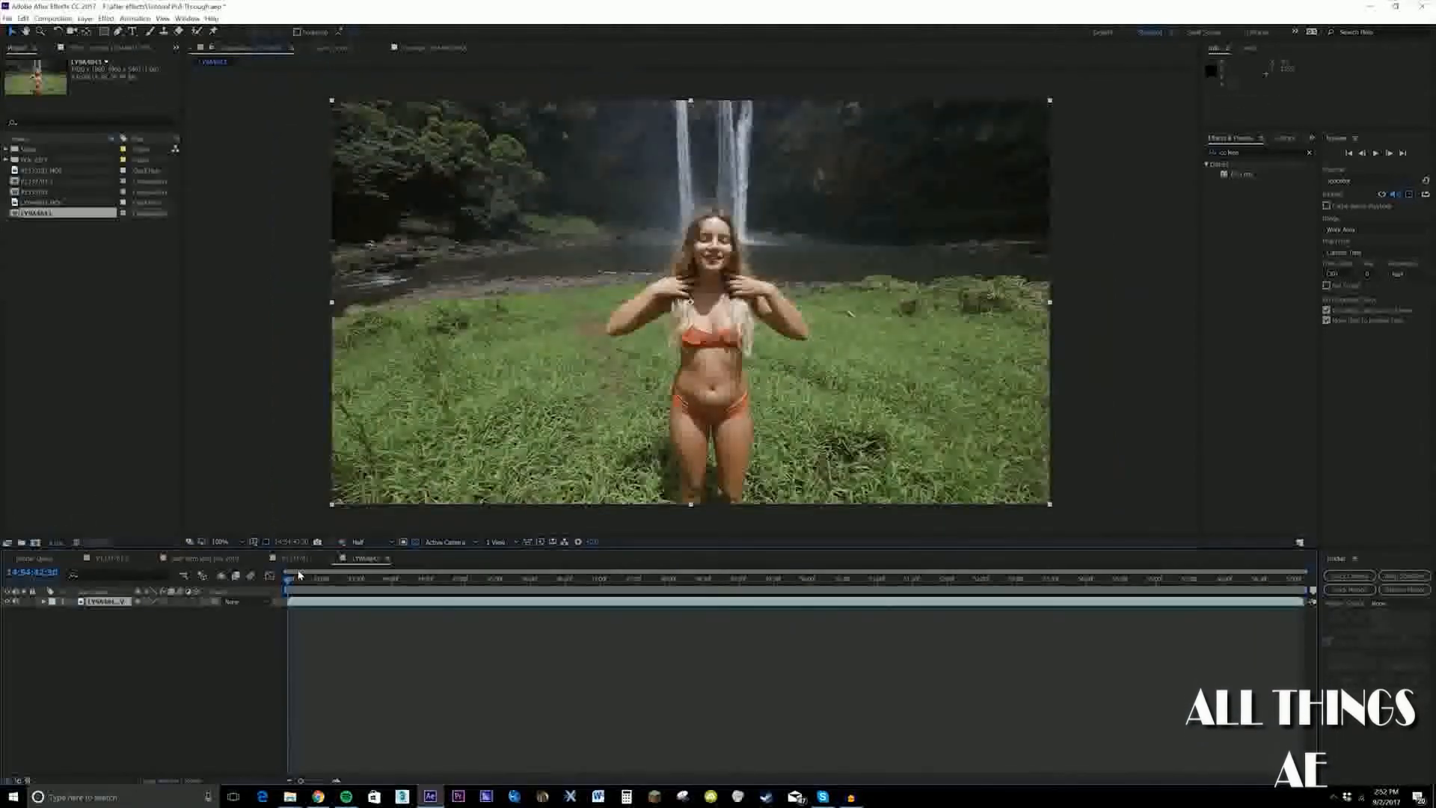
left_click_drag(289, 586, 322, 586)
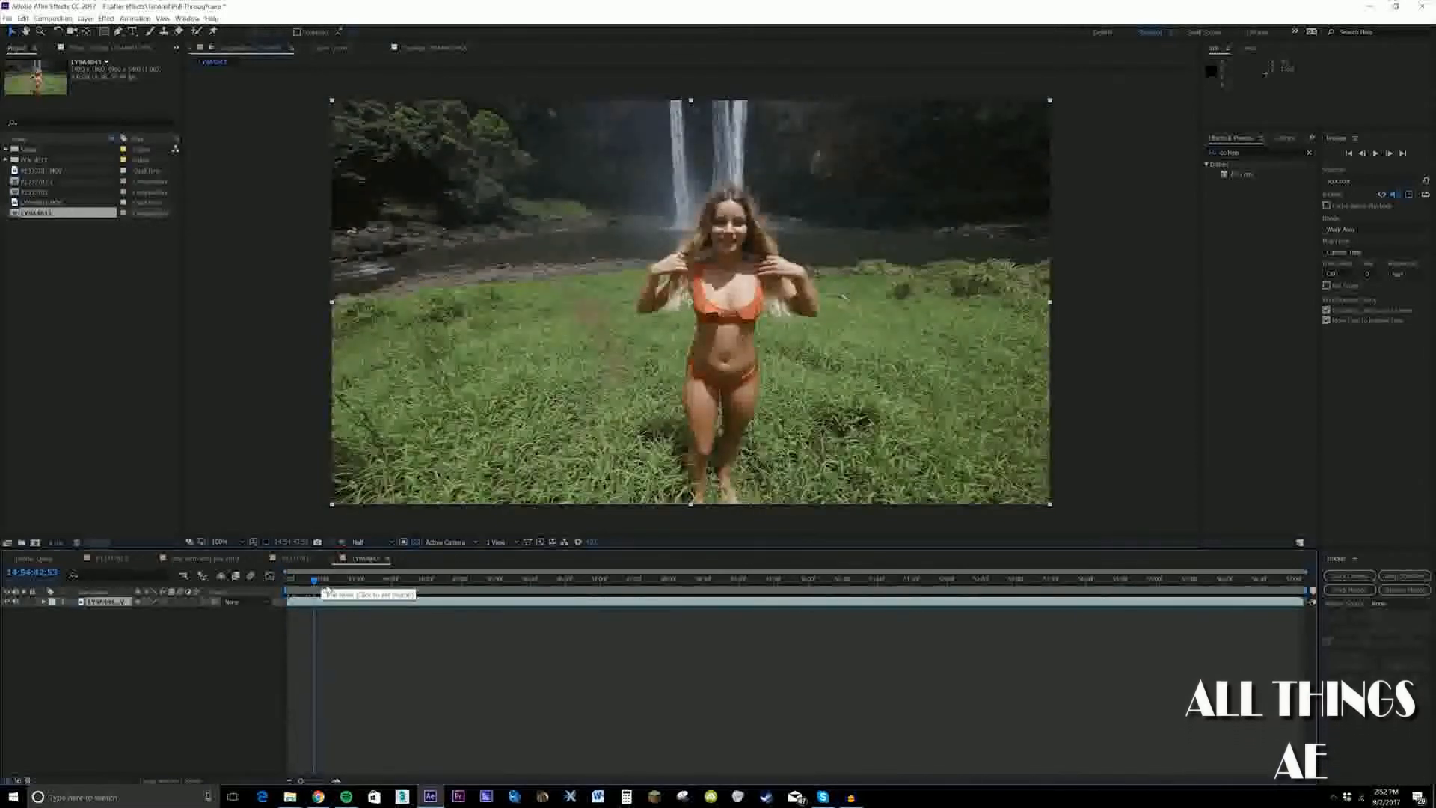
left_click_drag(323, 587, 610, 586)
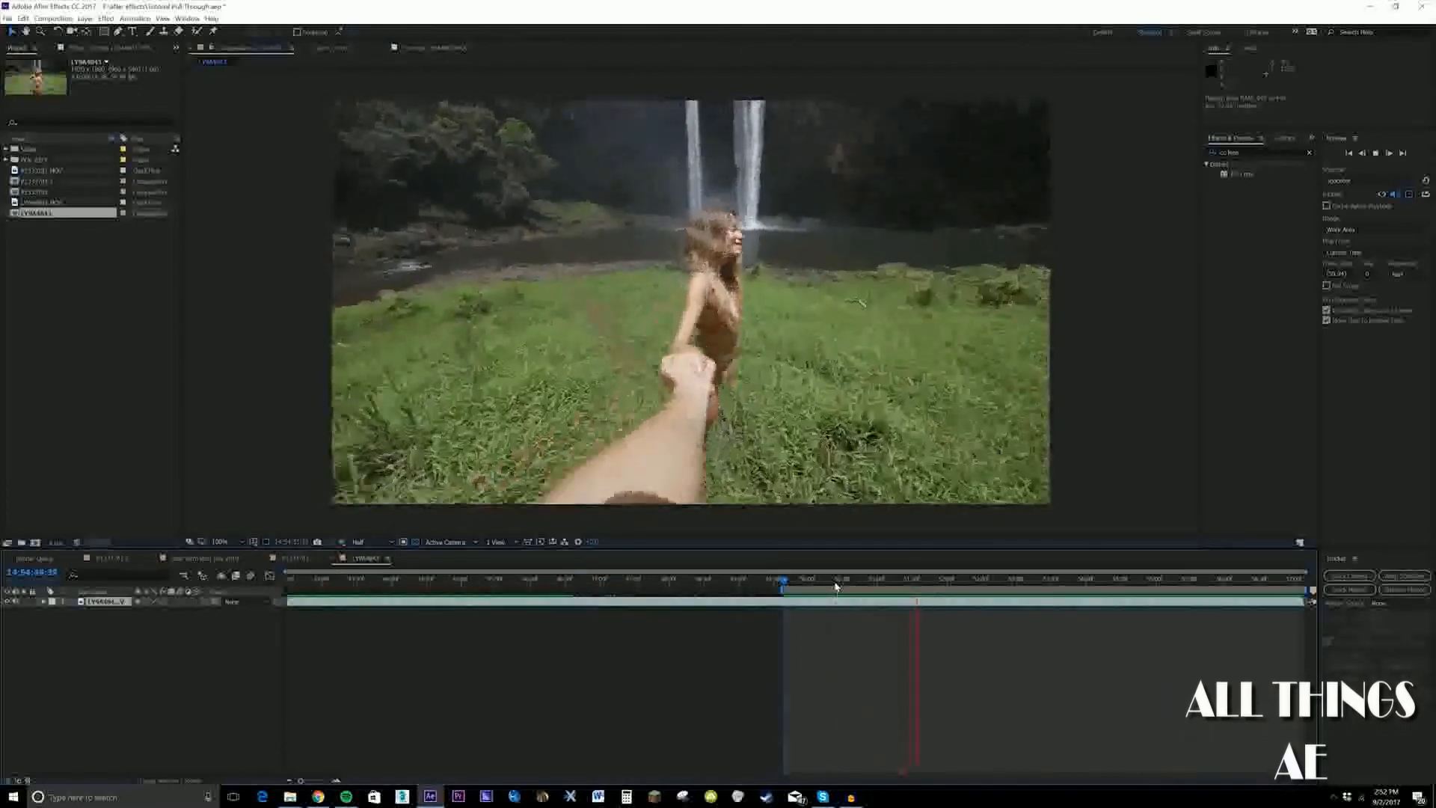
key("space")
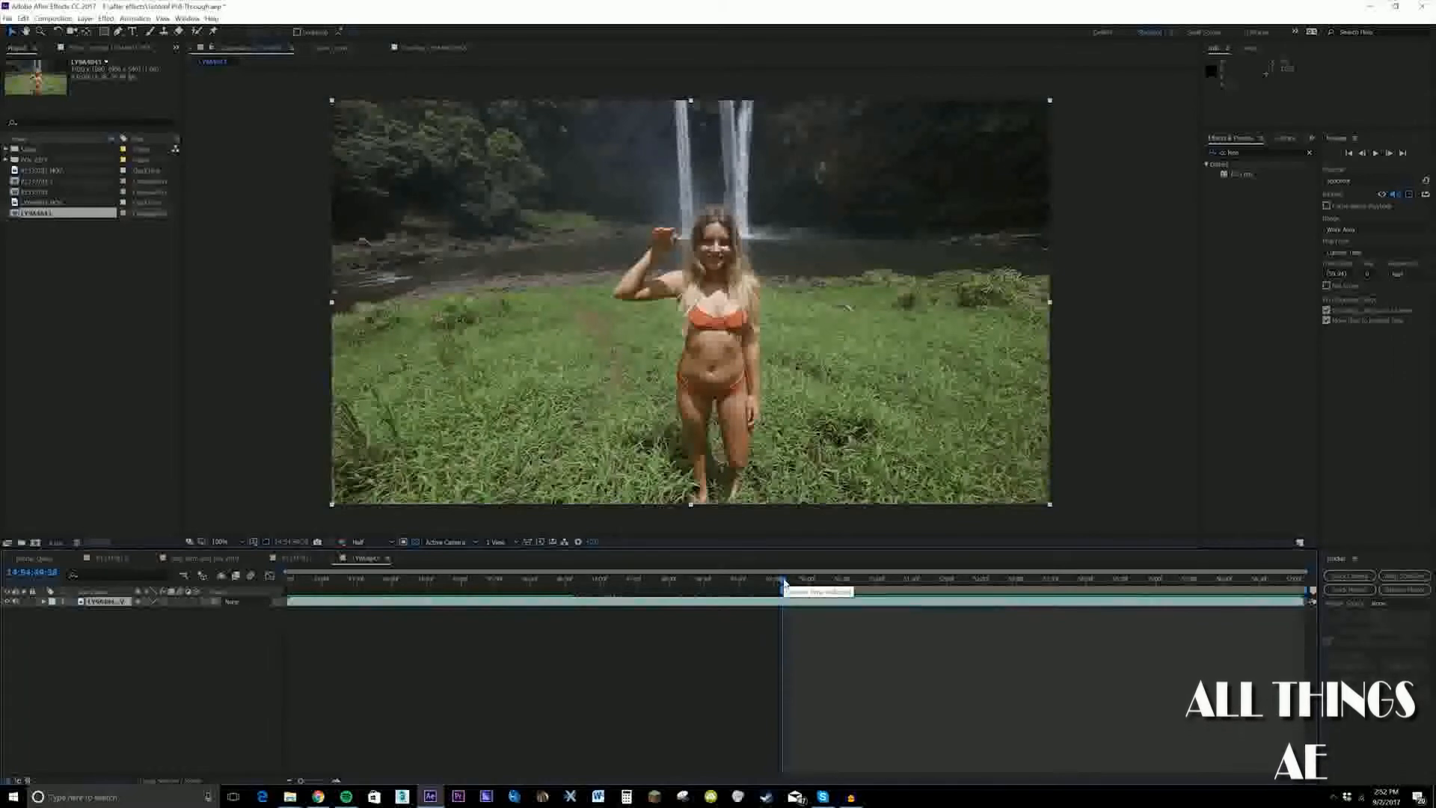
key("space")
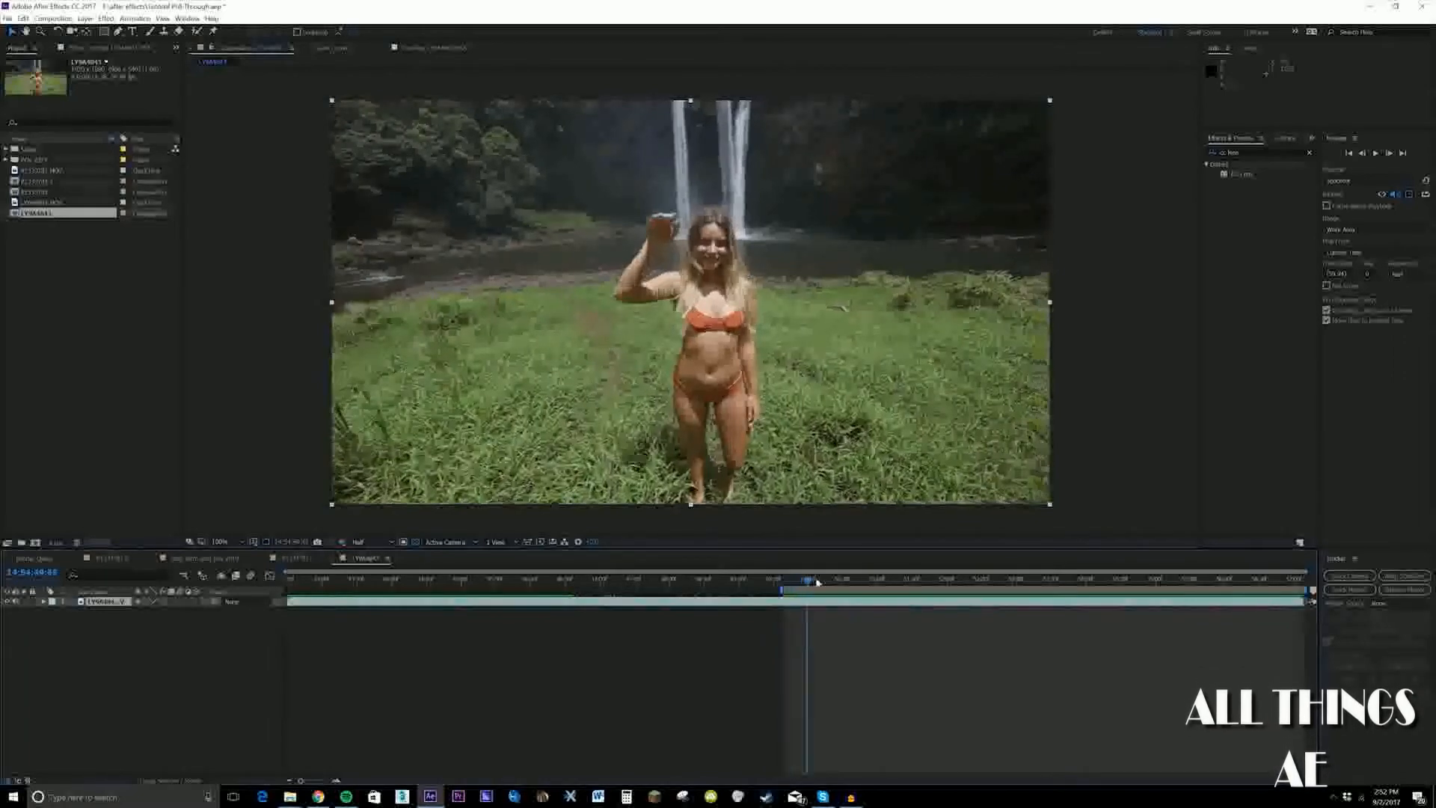
left_click_drag(959, 578, 874, 583)
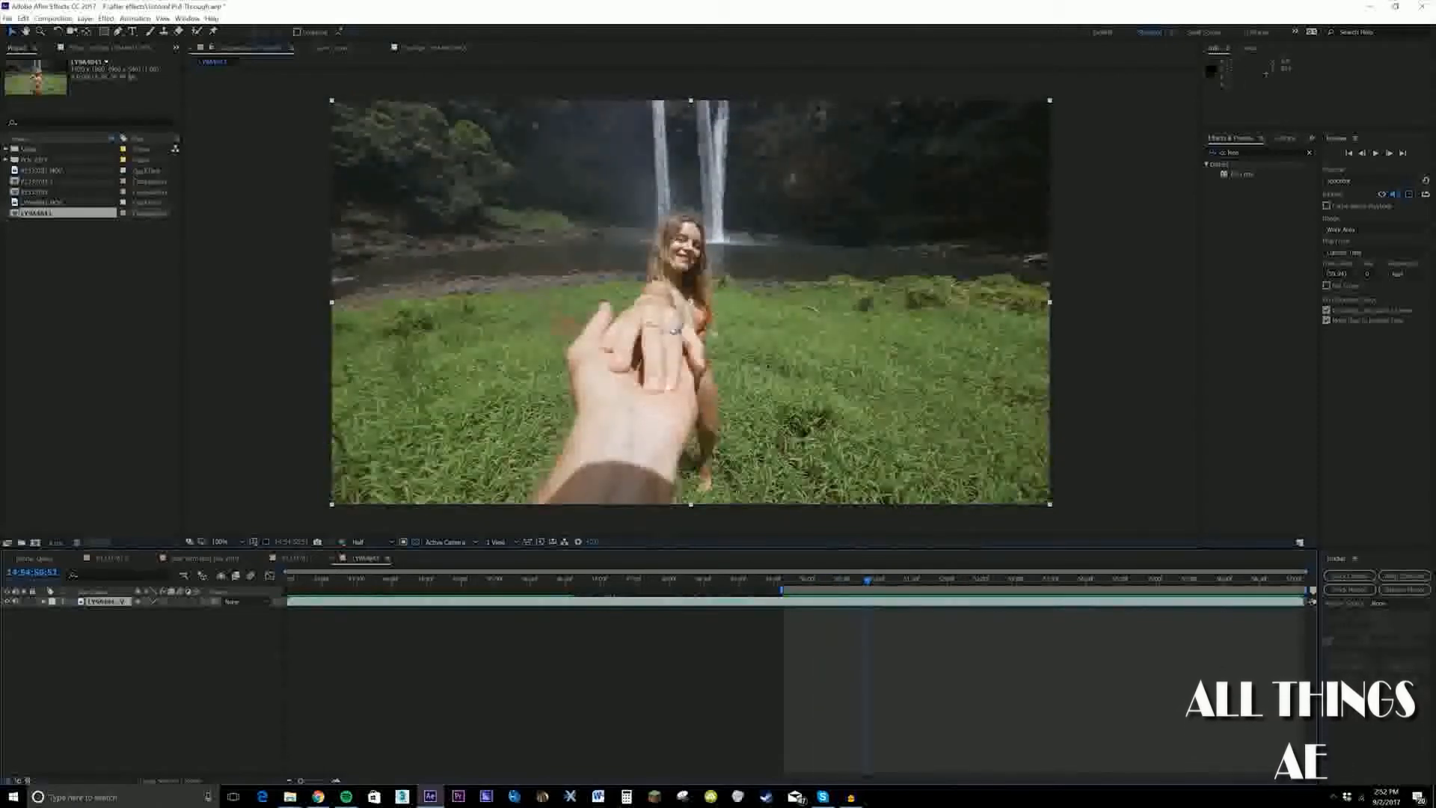
Add the green card clip above the waterfall layer and extend the work area back to the composition's start
left_click(50, 203)
left_click(41, 170)
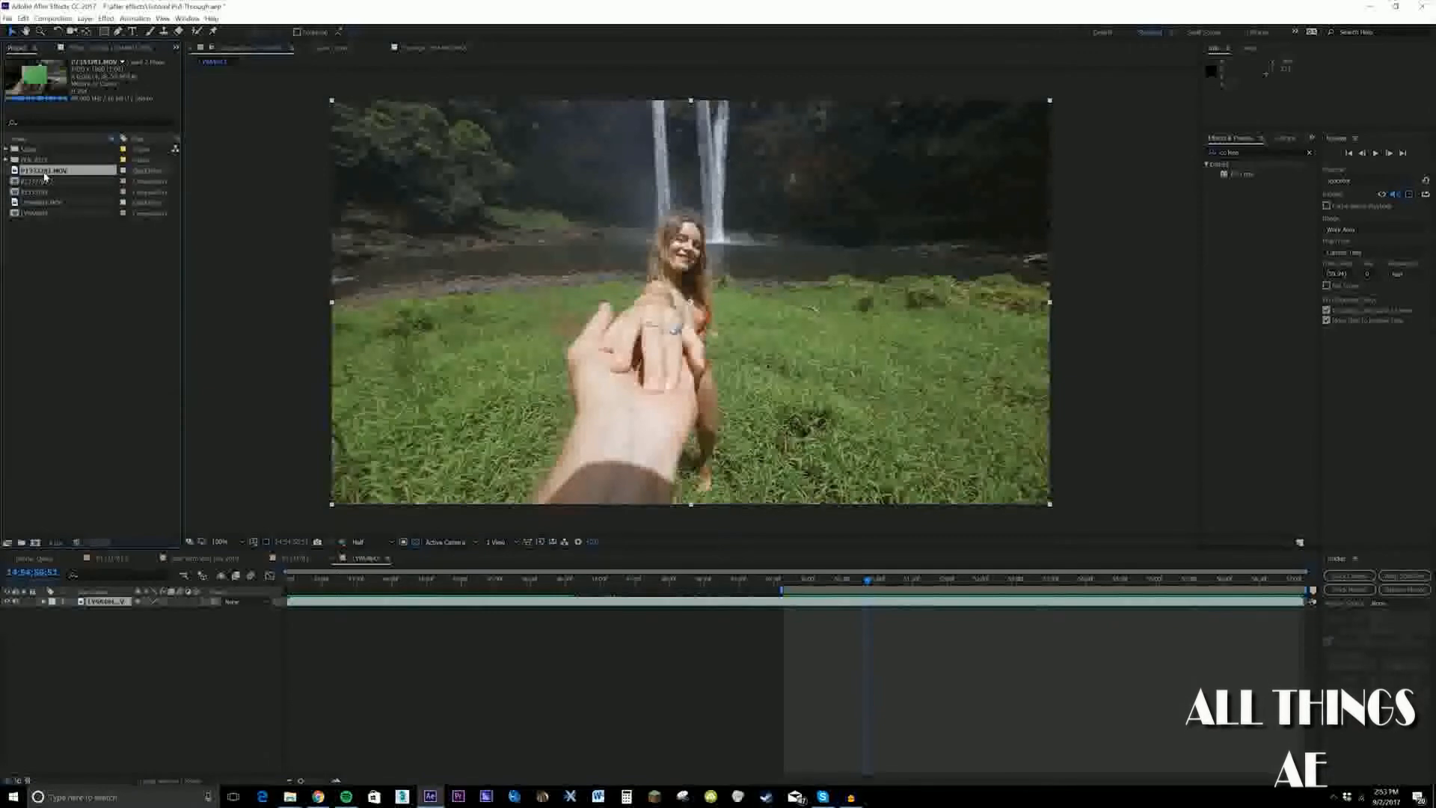
left_click_drag(41, 170, 112, 602)
left_click_drag(783, 591, 287, 591)
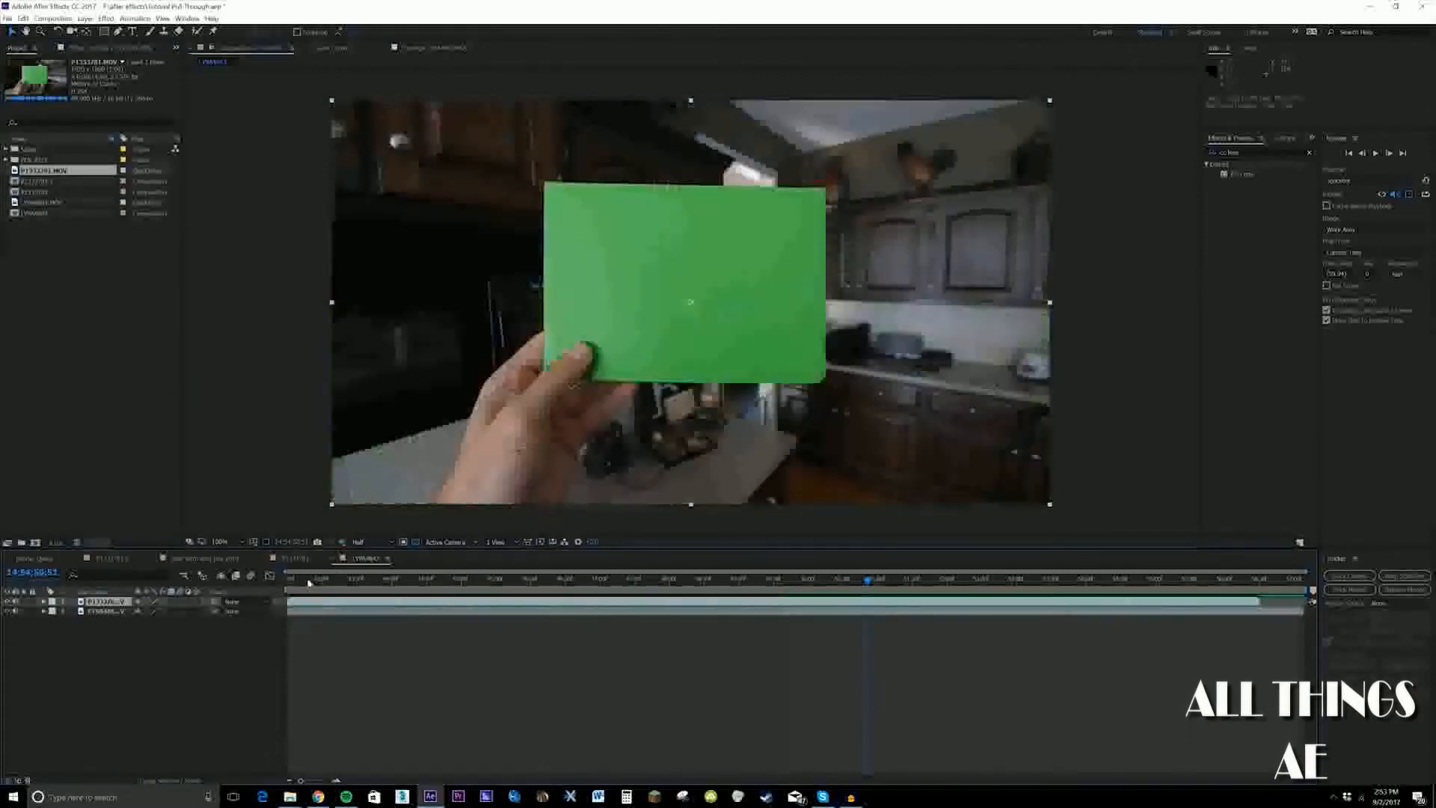
Shift the waterfall layer earlier in time so its waving section plays at the composition's start
left_click(289, 581)
left_click(629, 613)
left_click_drag(629, 615, 377, 615)
left_click(205, 670)
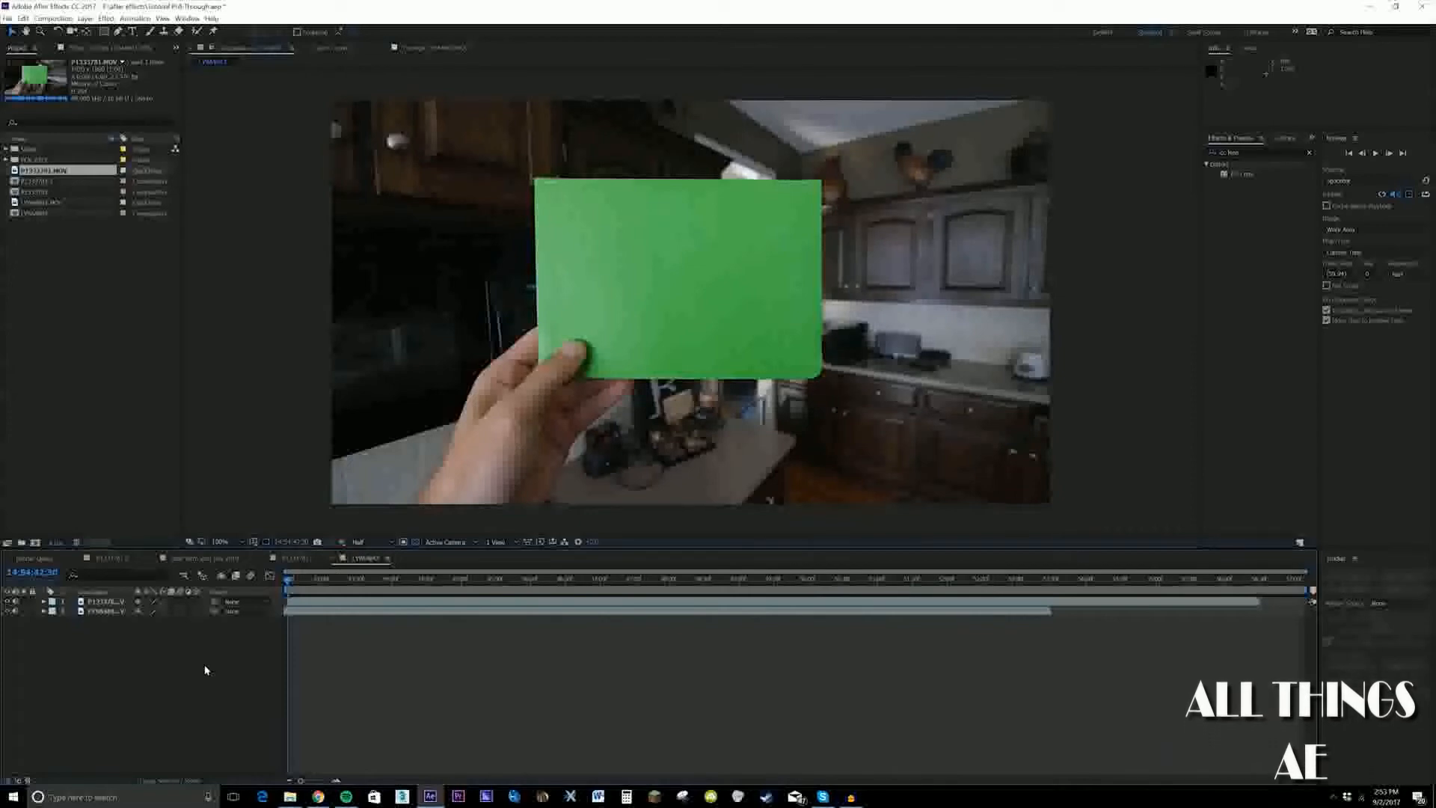
Search the effects for "color key" and apply Color Key to the green card layer
left_click(313, 602)
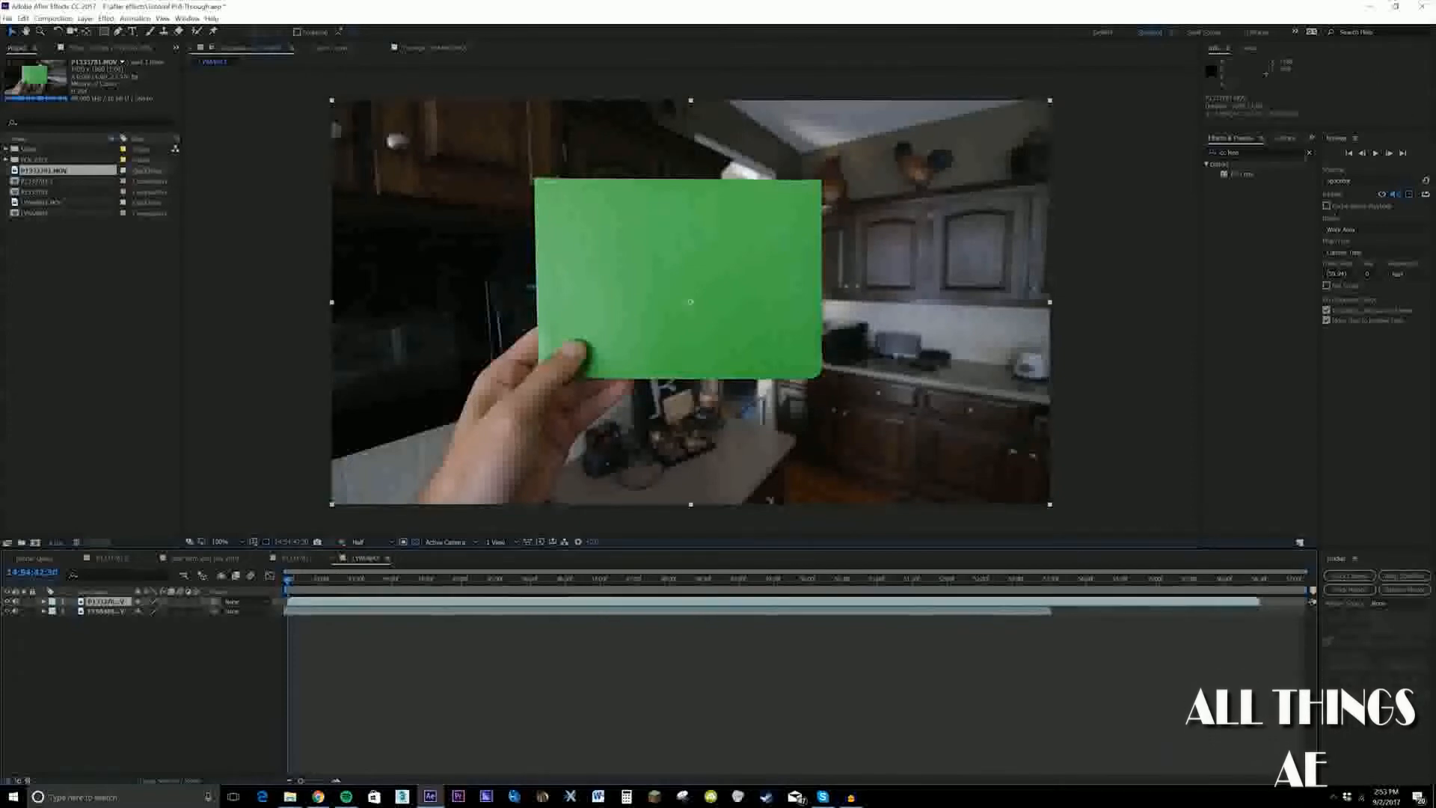
left_click(1300, 153)
type("color key")
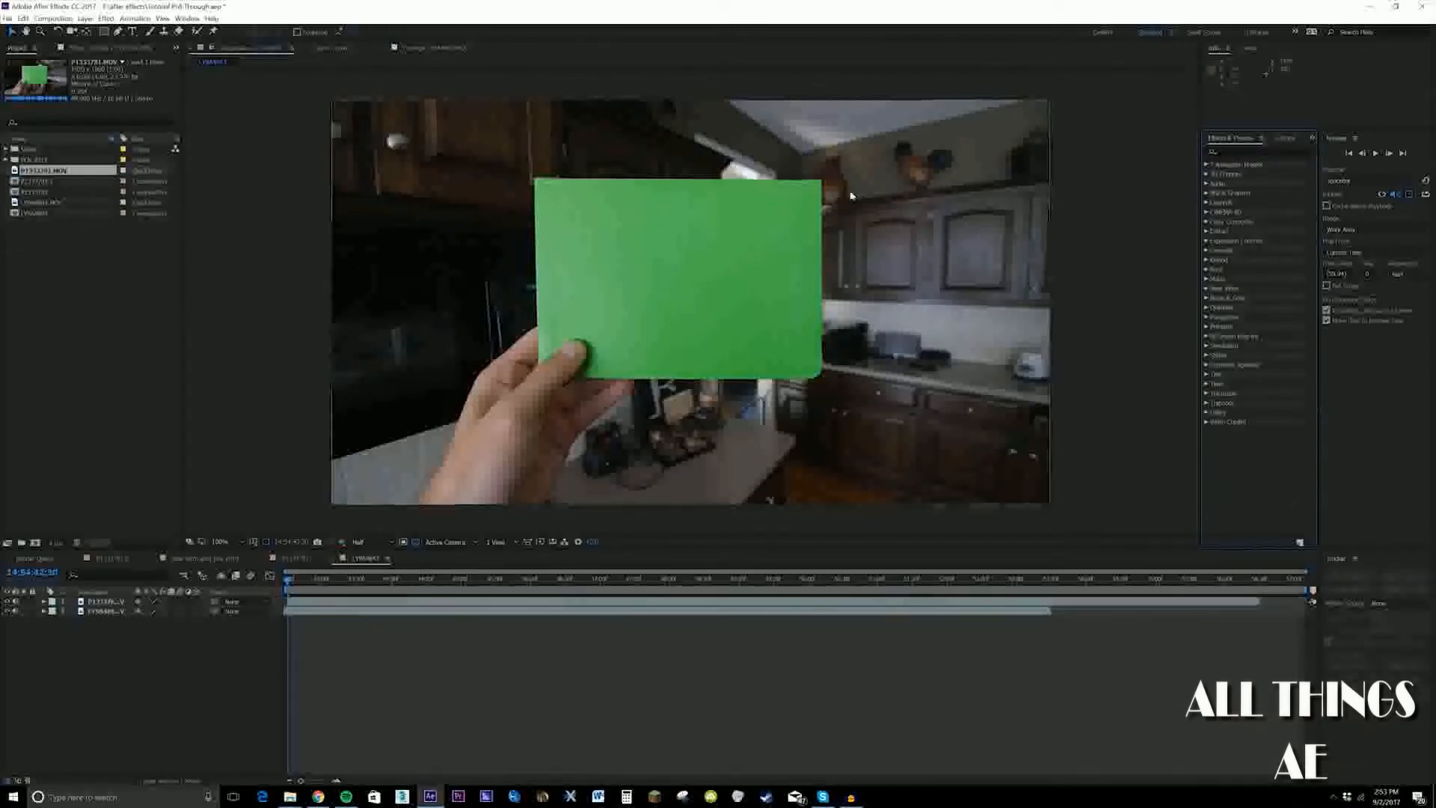
left_click(1257, 152)
type("color key")
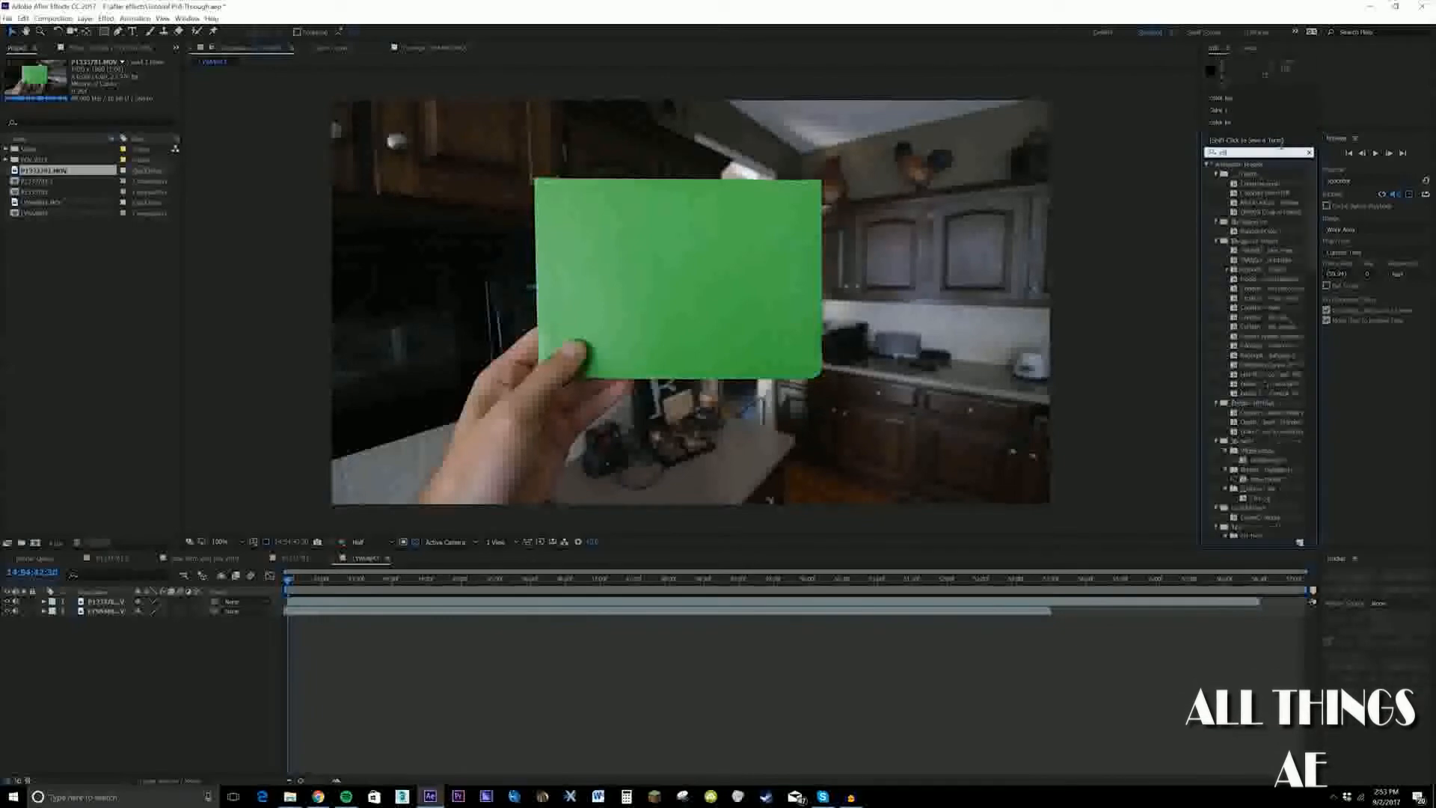
double_click(1242, 193)
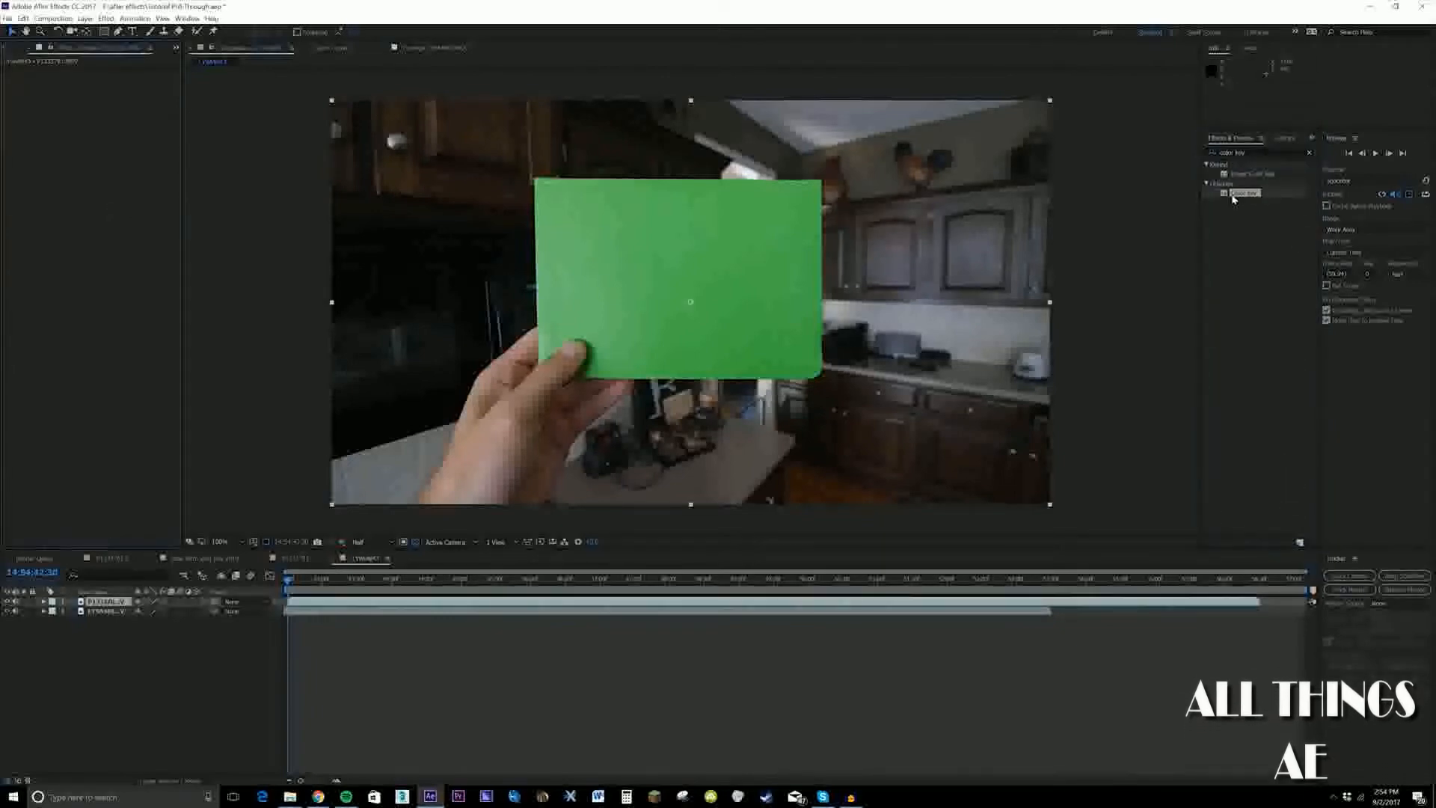
left_click_drag(1240, 198, 767, 285)
Sample the card's green as the Key Color, raise the Color Tolerance until the card is transparent, and set Edge Thin to 2
left_click(120, 91)
left_click(654, 219)
left_click_drag(103, 101, 142, 101)
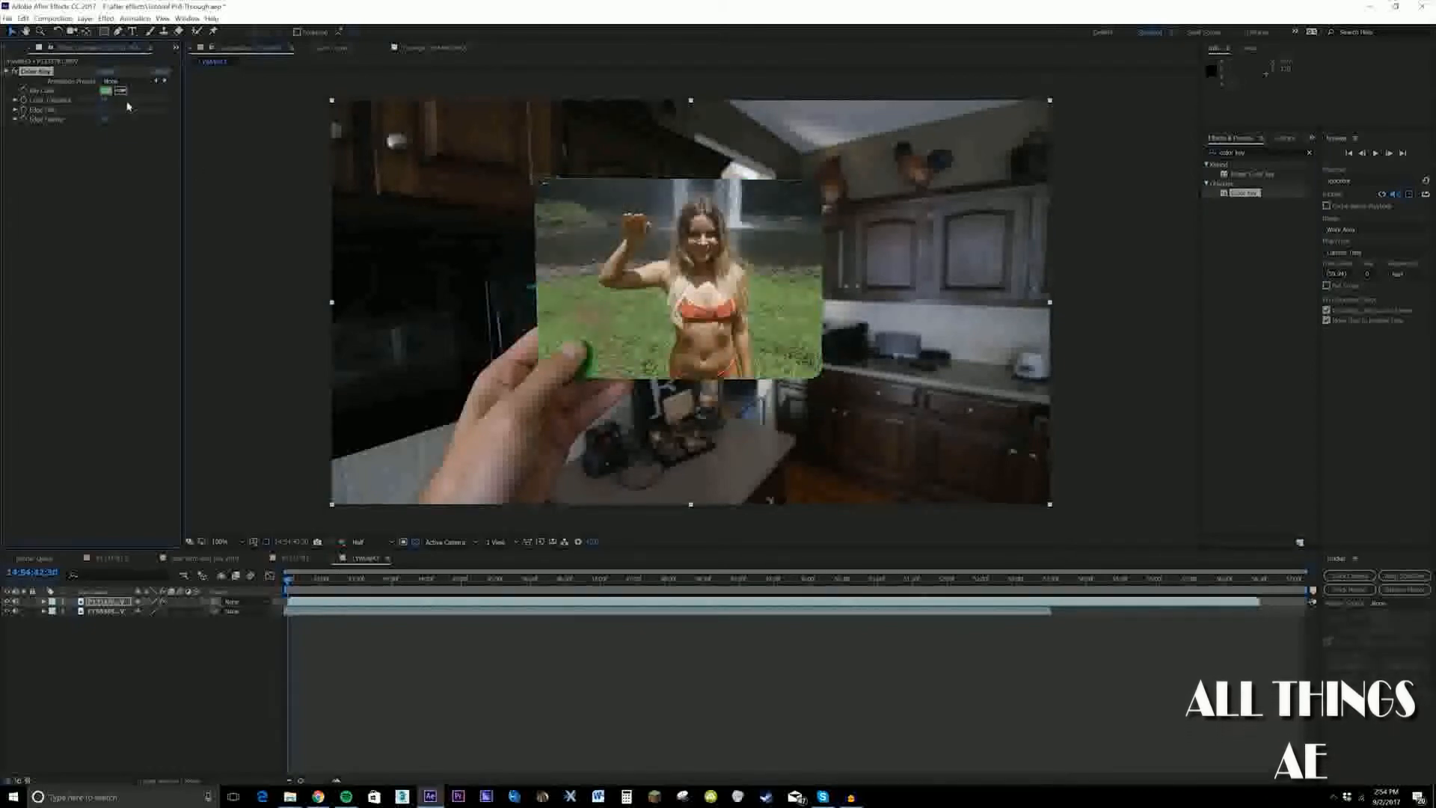
left_click(103, 111)
type("2")
key("Return")
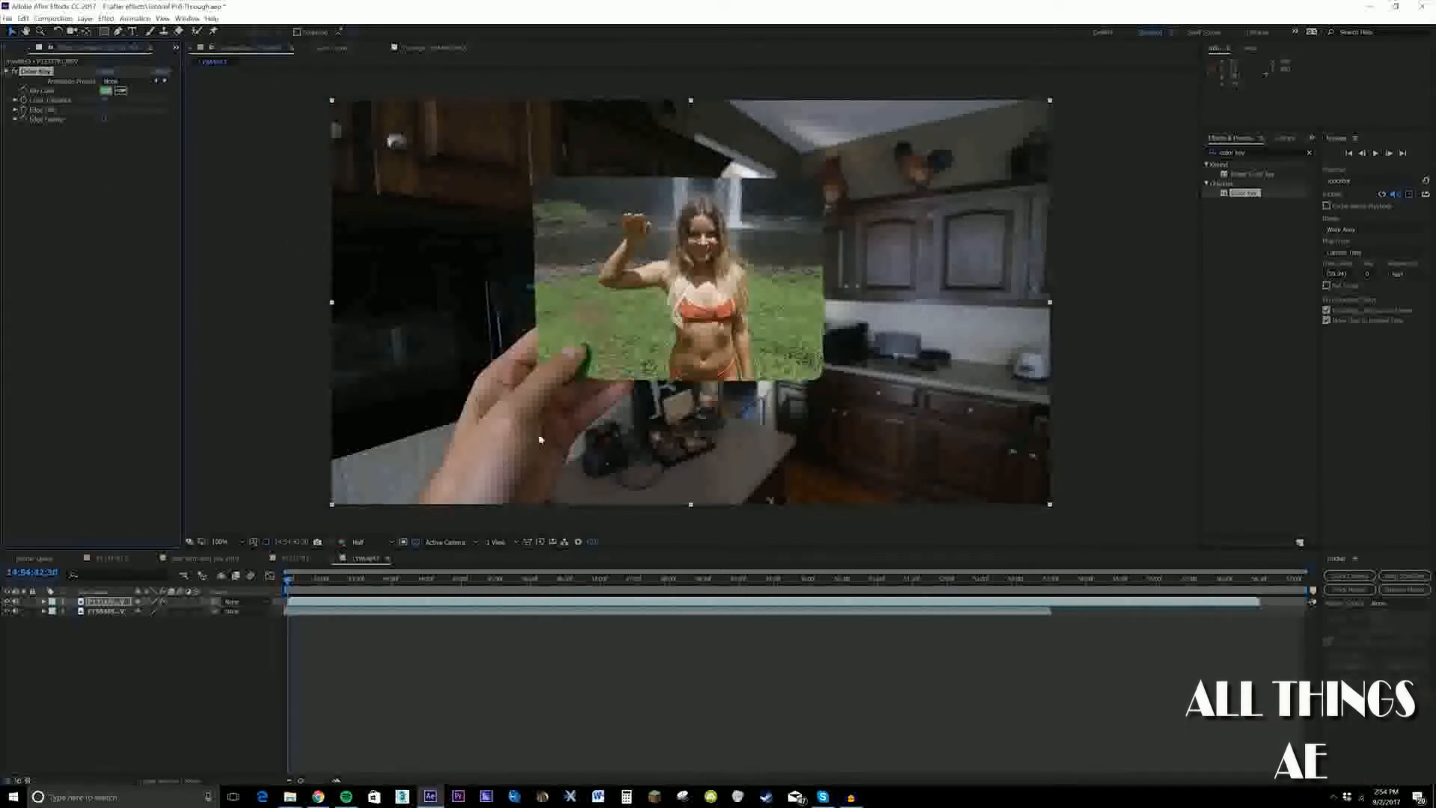
Examine the keyed card edges up close and compare the shot with the Color Key effect off and on
key("period")
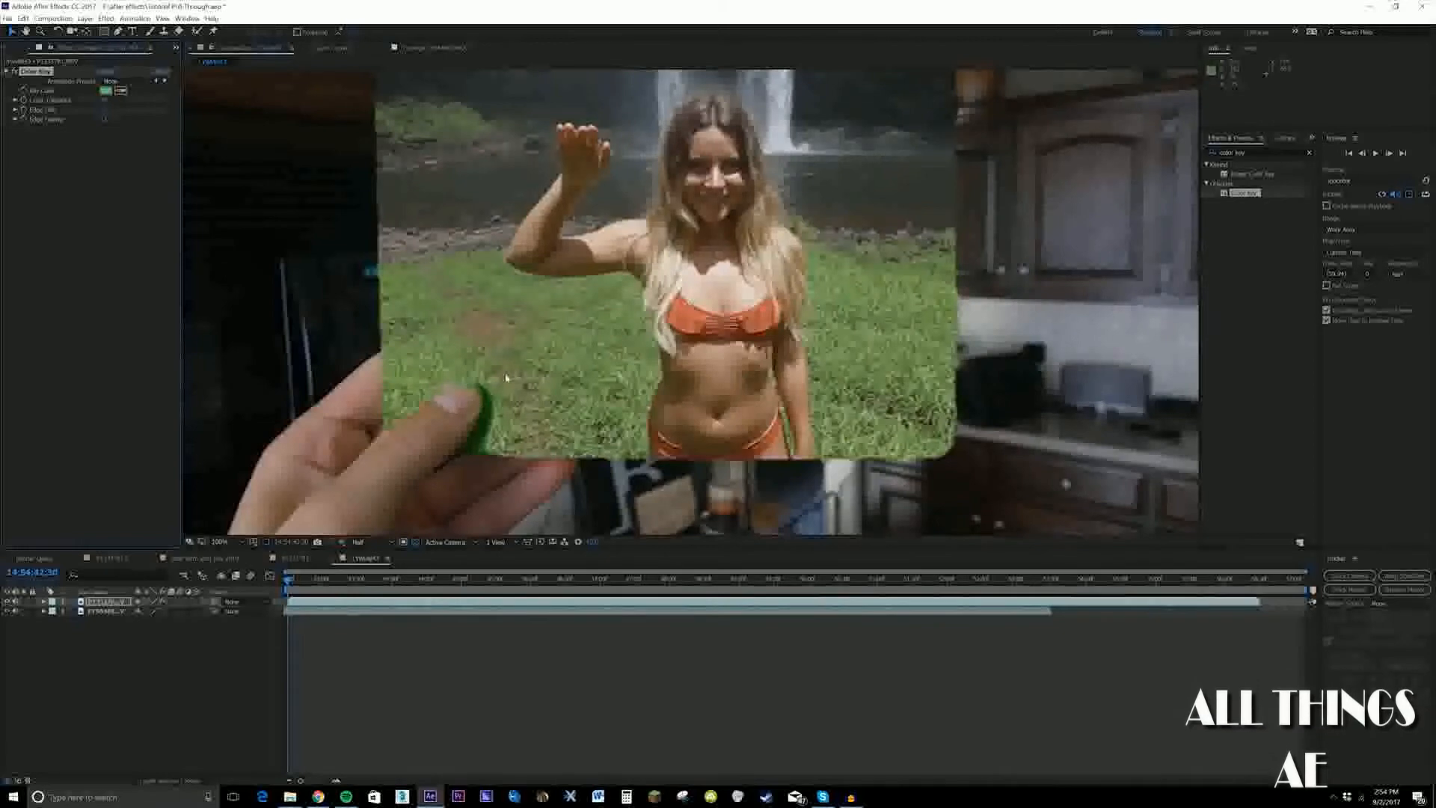
key("comma")
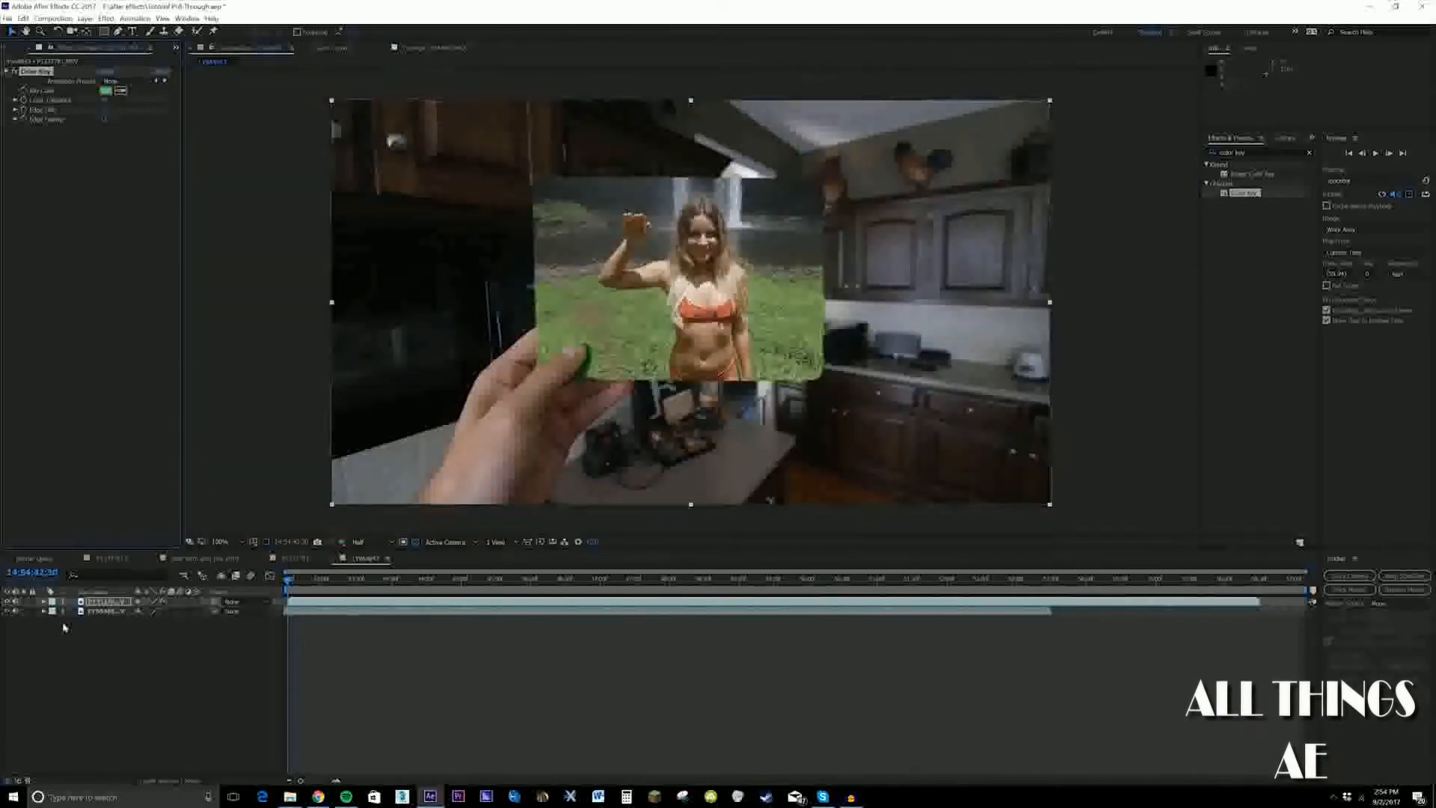
left_click(17, 71)
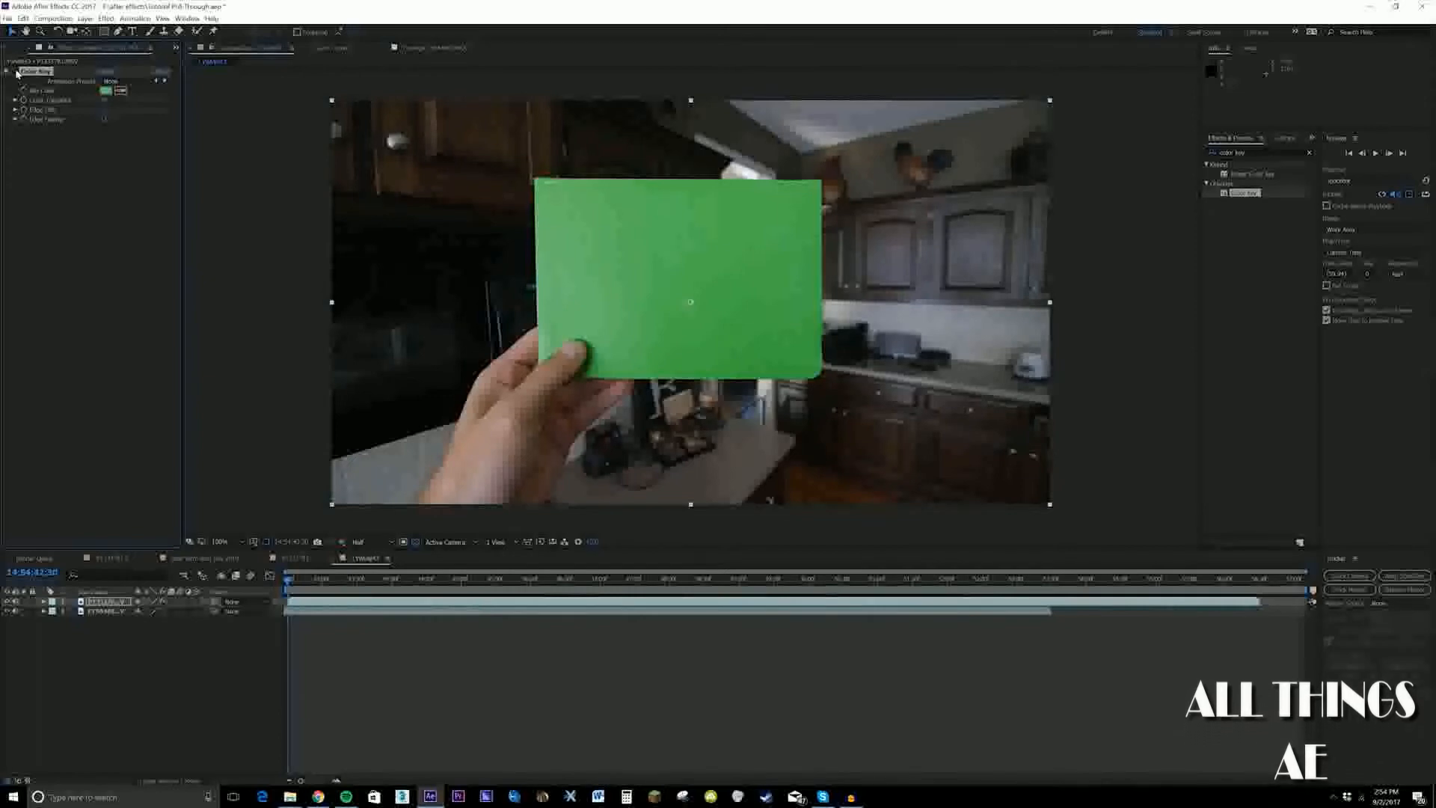
left_click(17, 71)
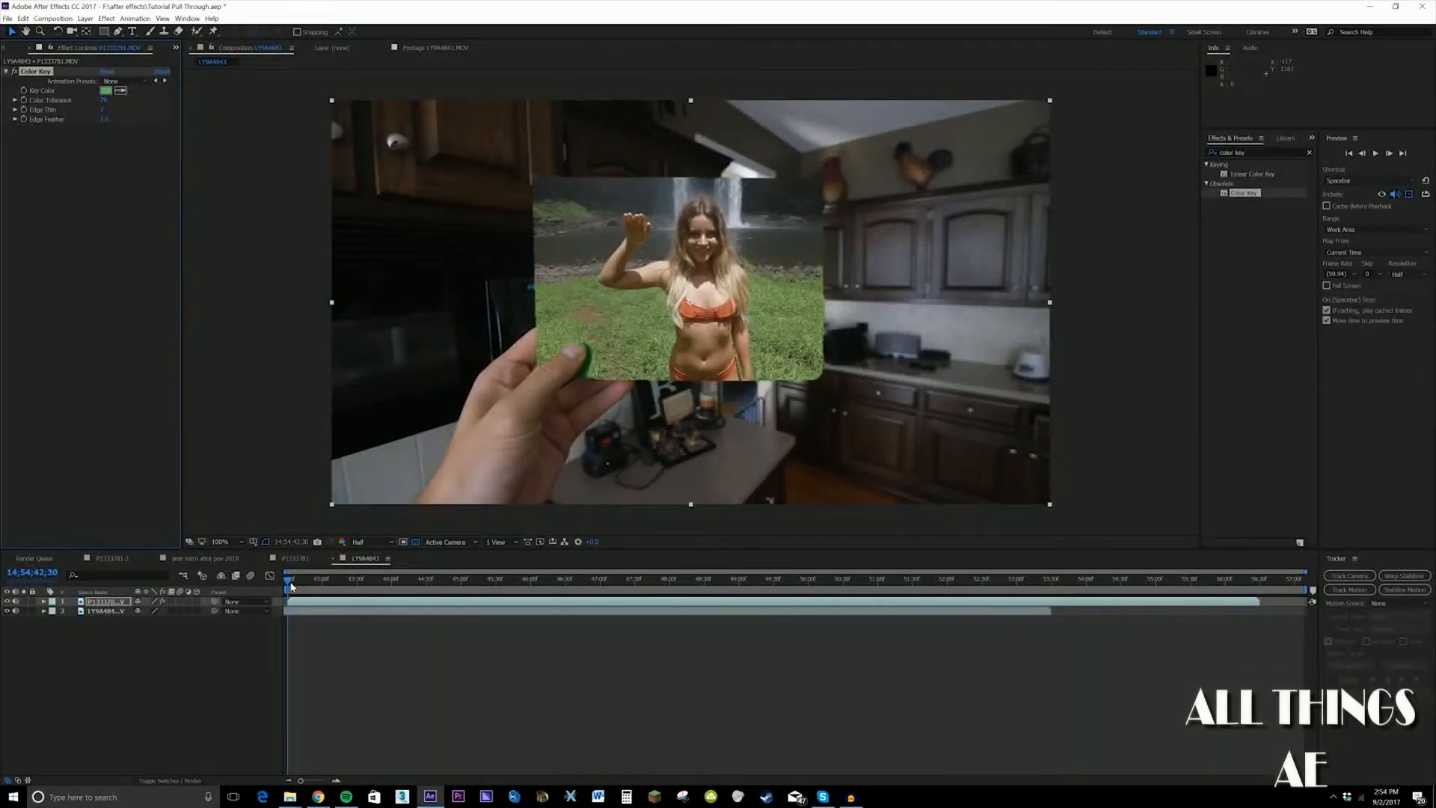
Fit the composition to the viewer and preview the waterfall footage playing inside the card
left_click(232, 542)
left_click(228, 554)
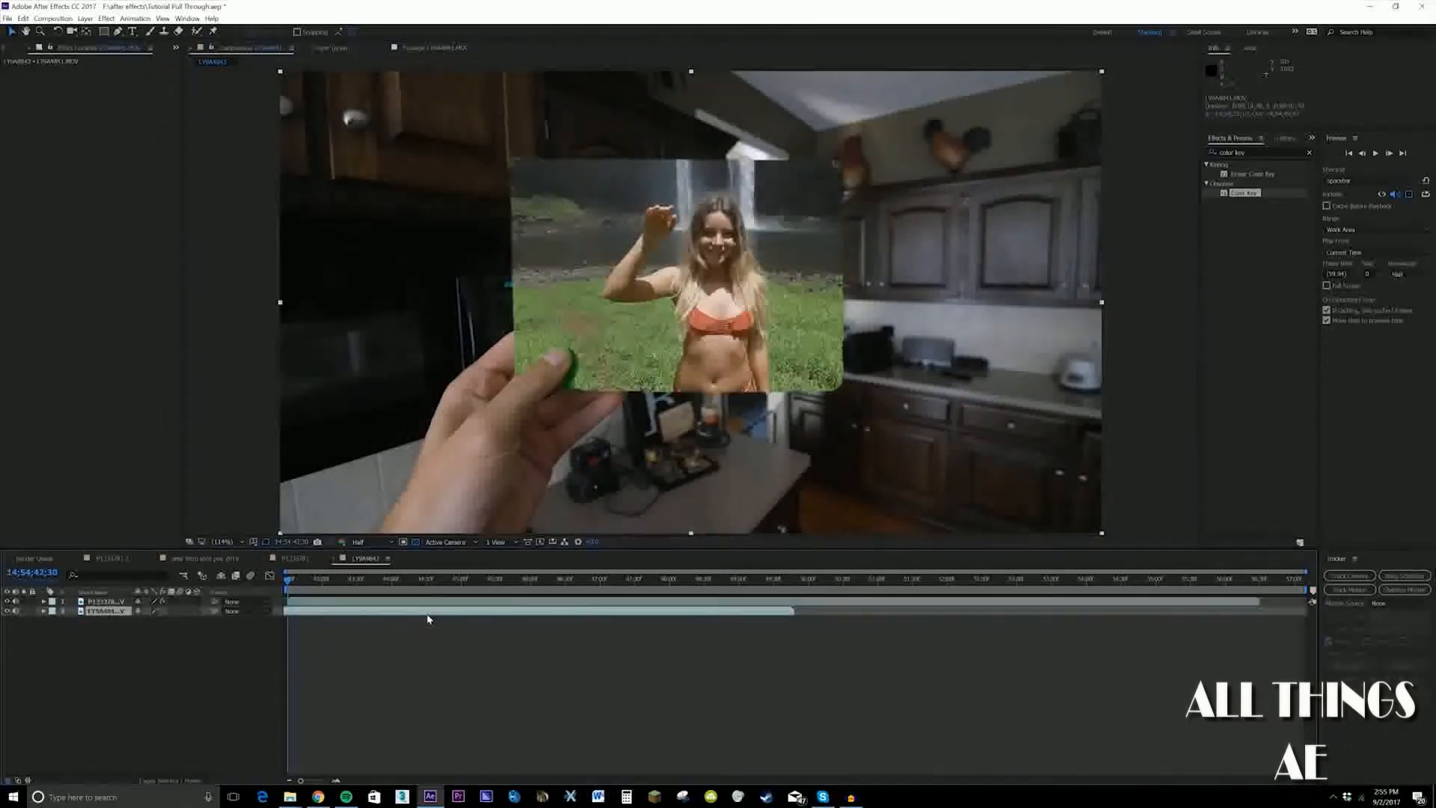
key("space")
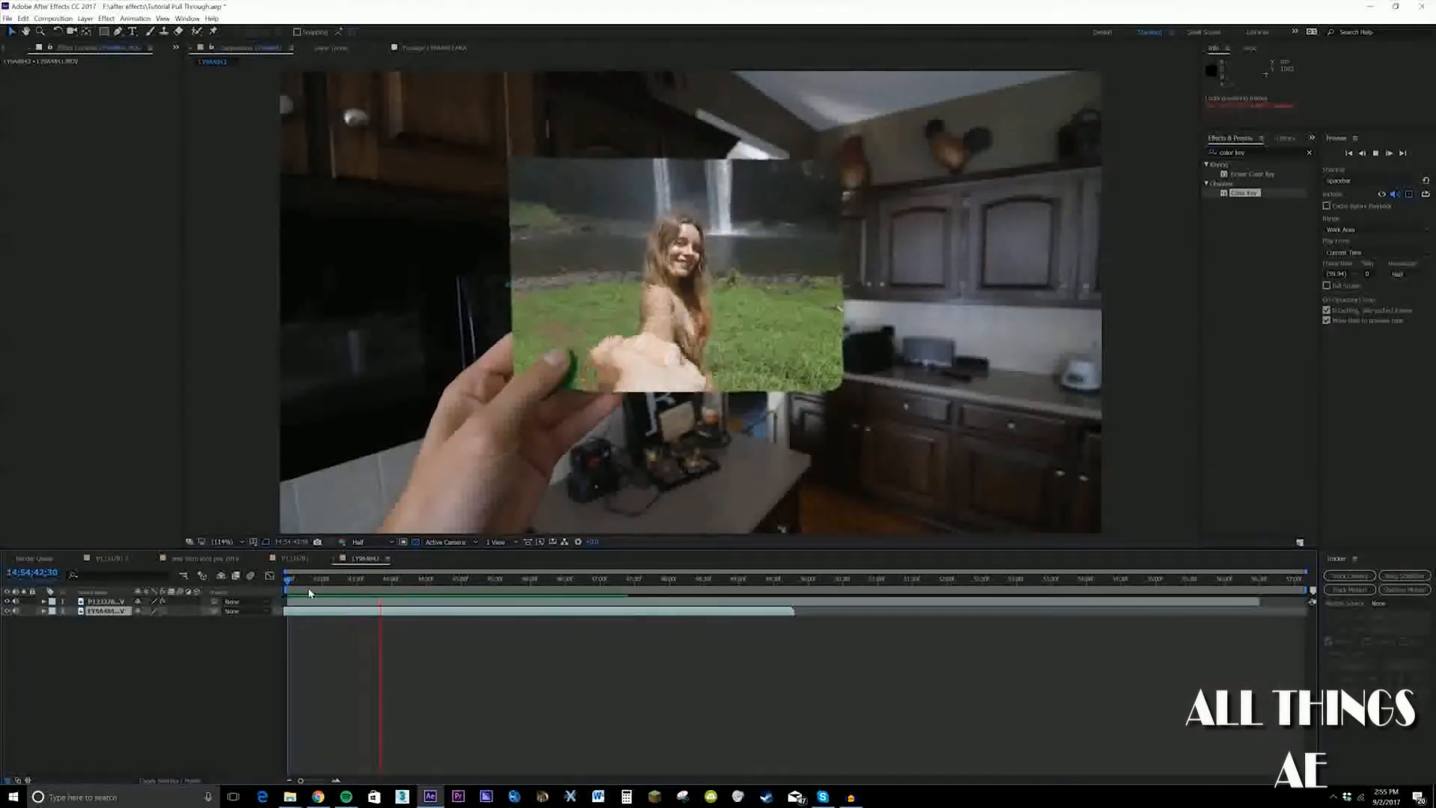
key("space")
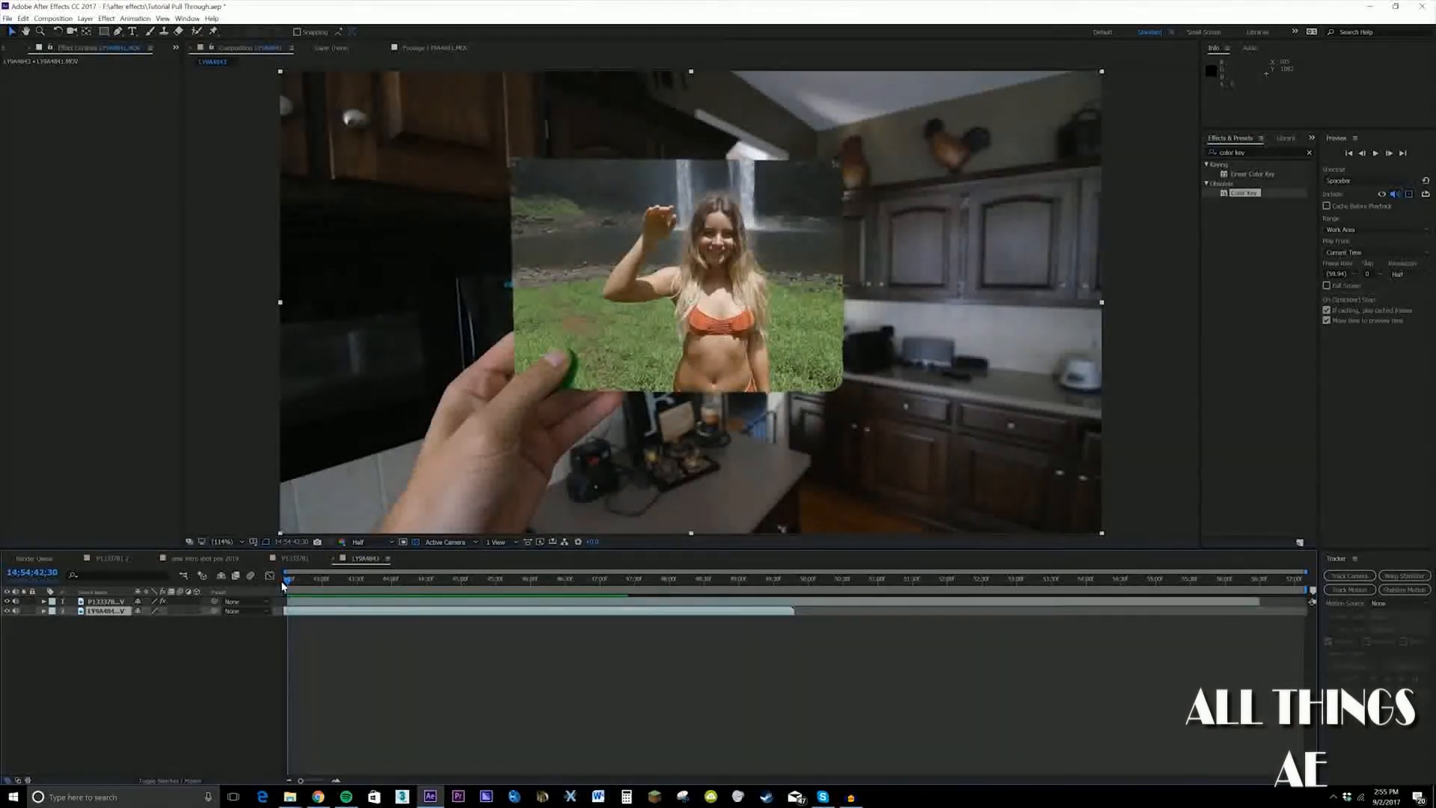
At 14:54:43:07, duplicate the waterfall layer and place the copy above the green card layer
left_click_drag(287, 580, 330, 605)
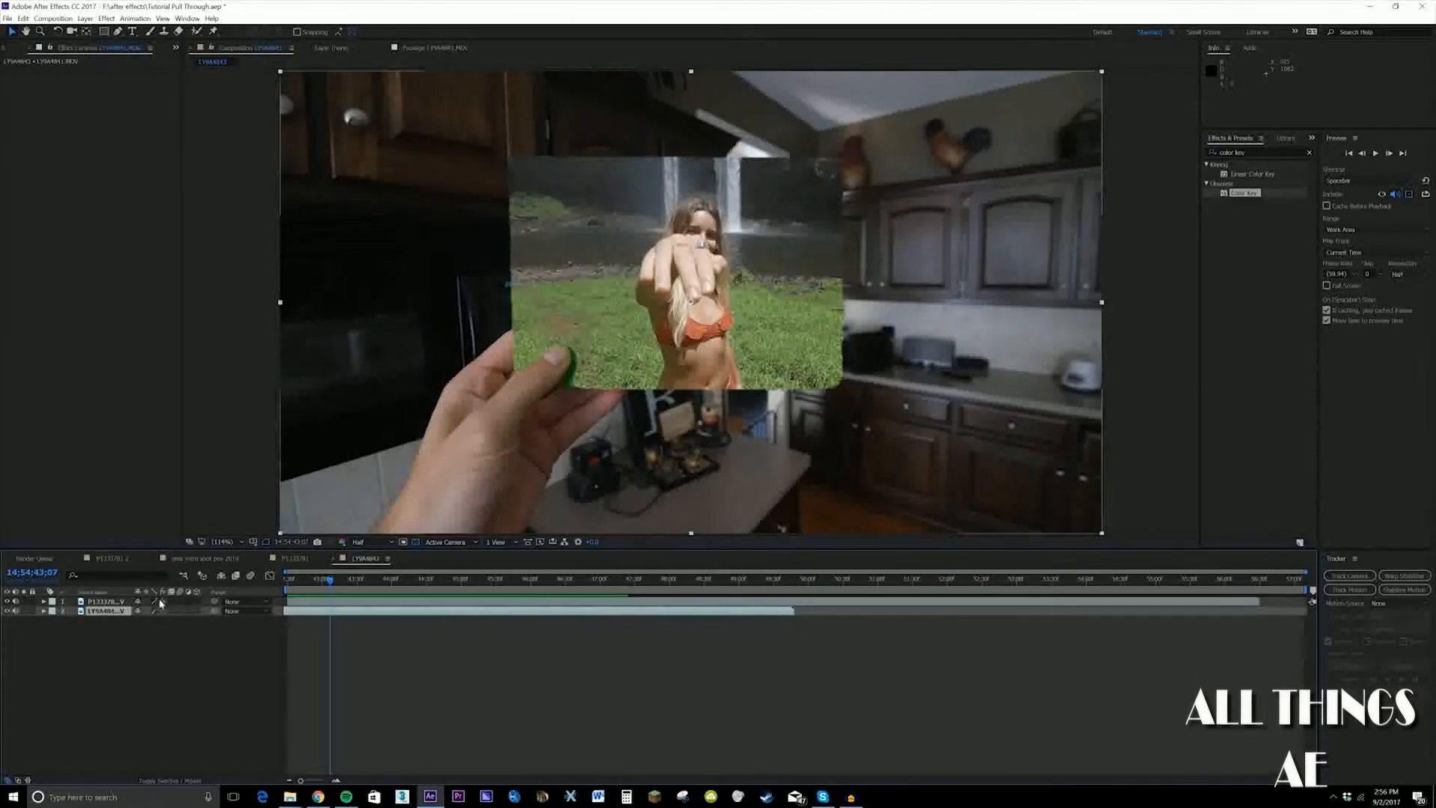
key("ctrl+d")
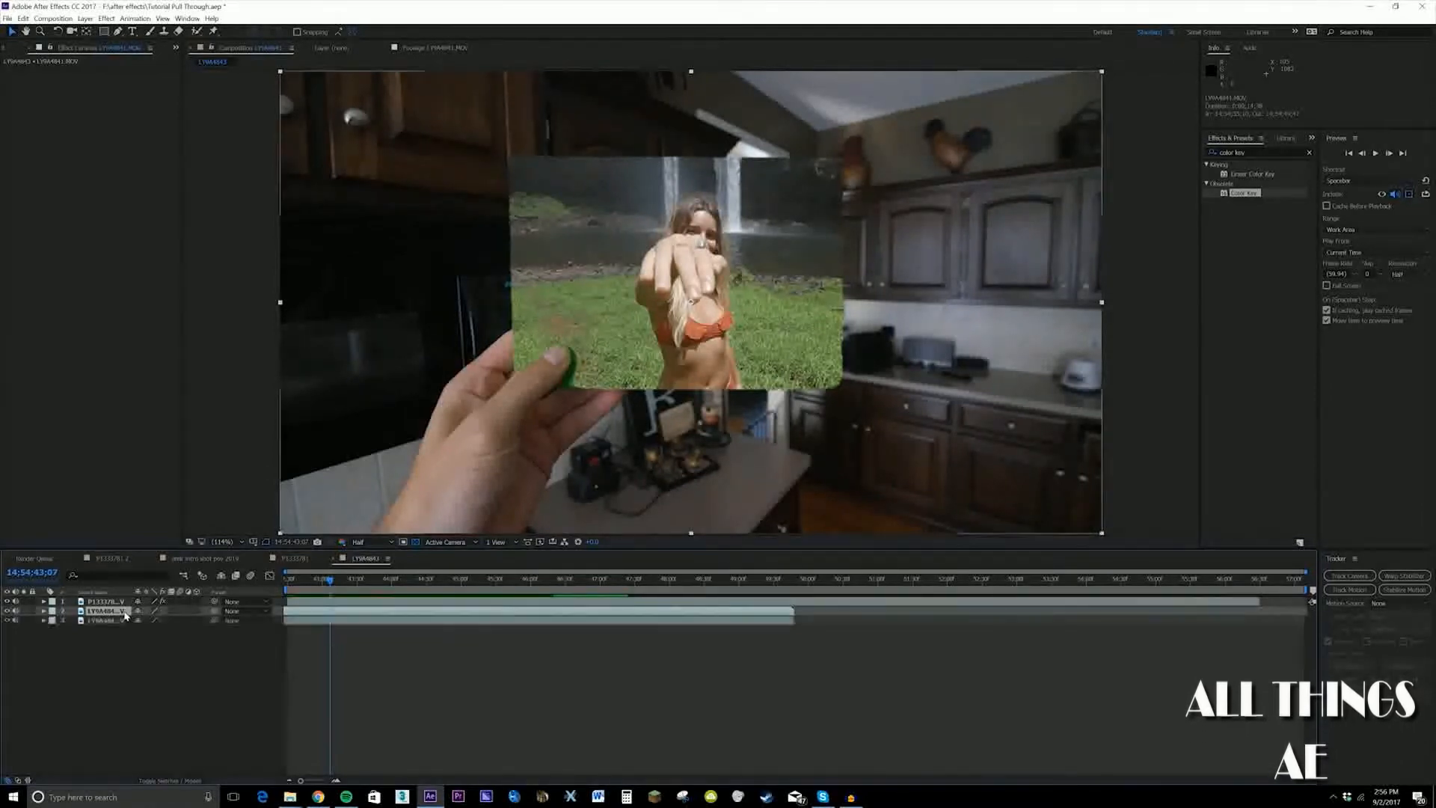
key("ctrl+z")
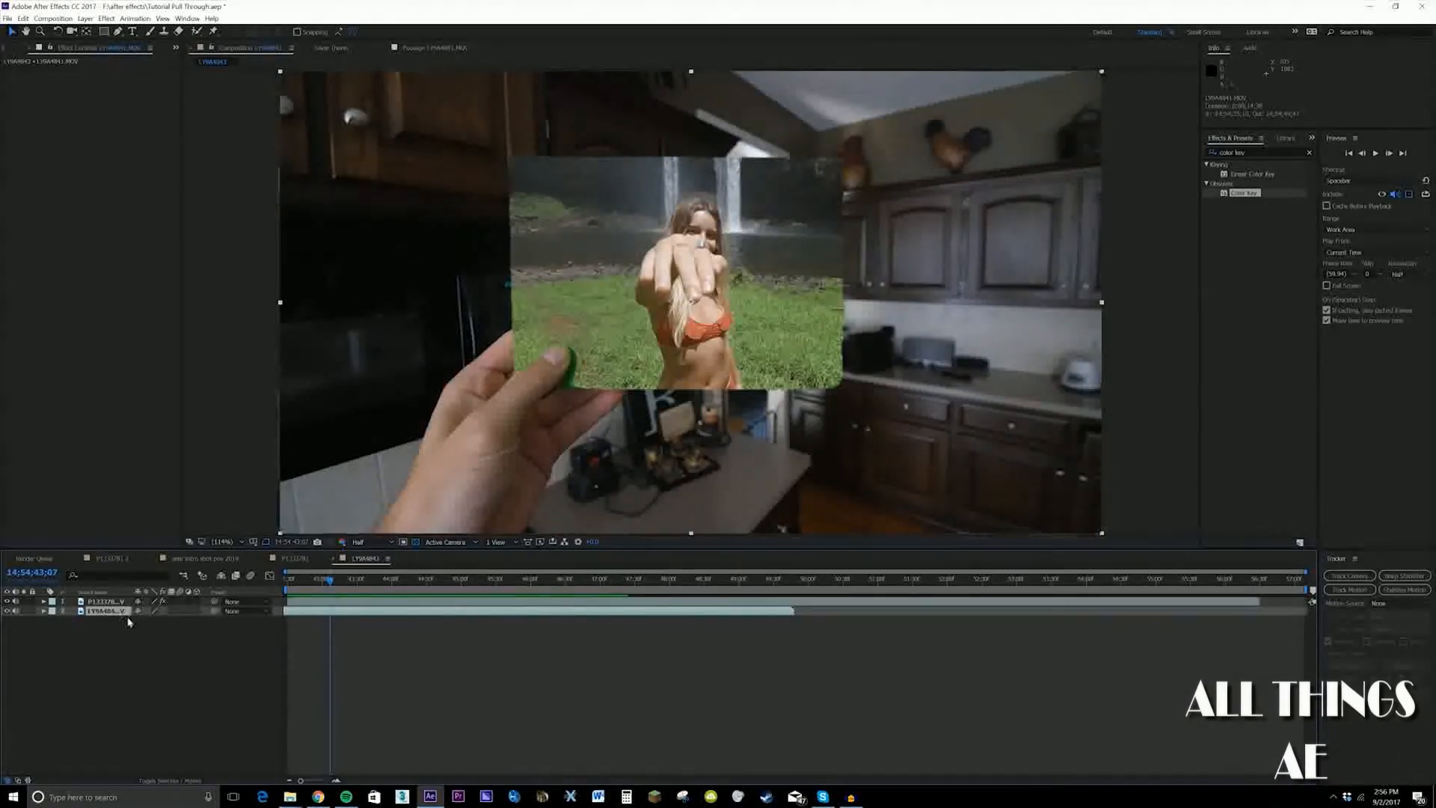
key("ctrl+d")
key("ctrl+]")
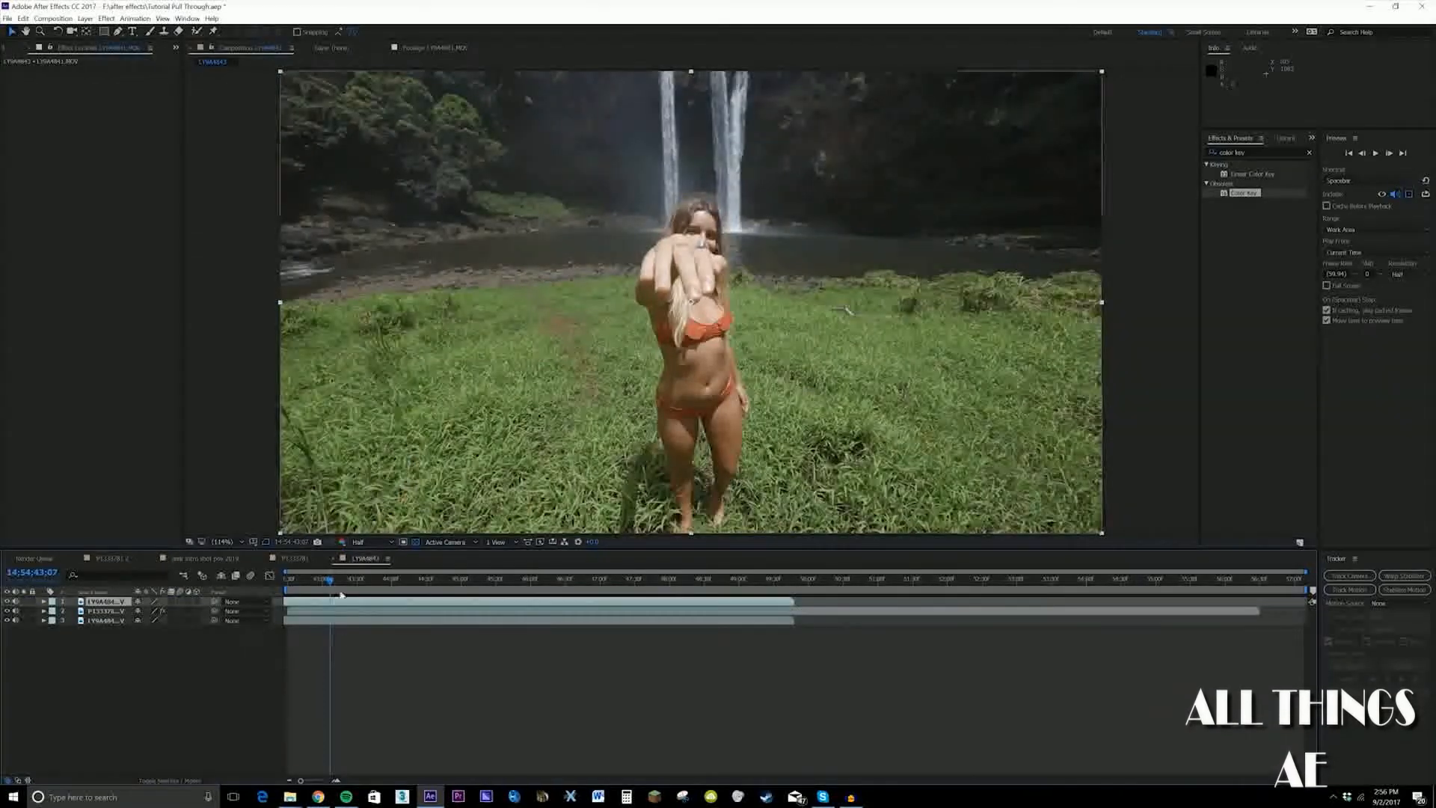
Draw a Pen tool mask around the outstretched hand on the top waterfall layer and start Mask Path keyframing at 14:54:43:07
scroll(516, 289, "down", 1)
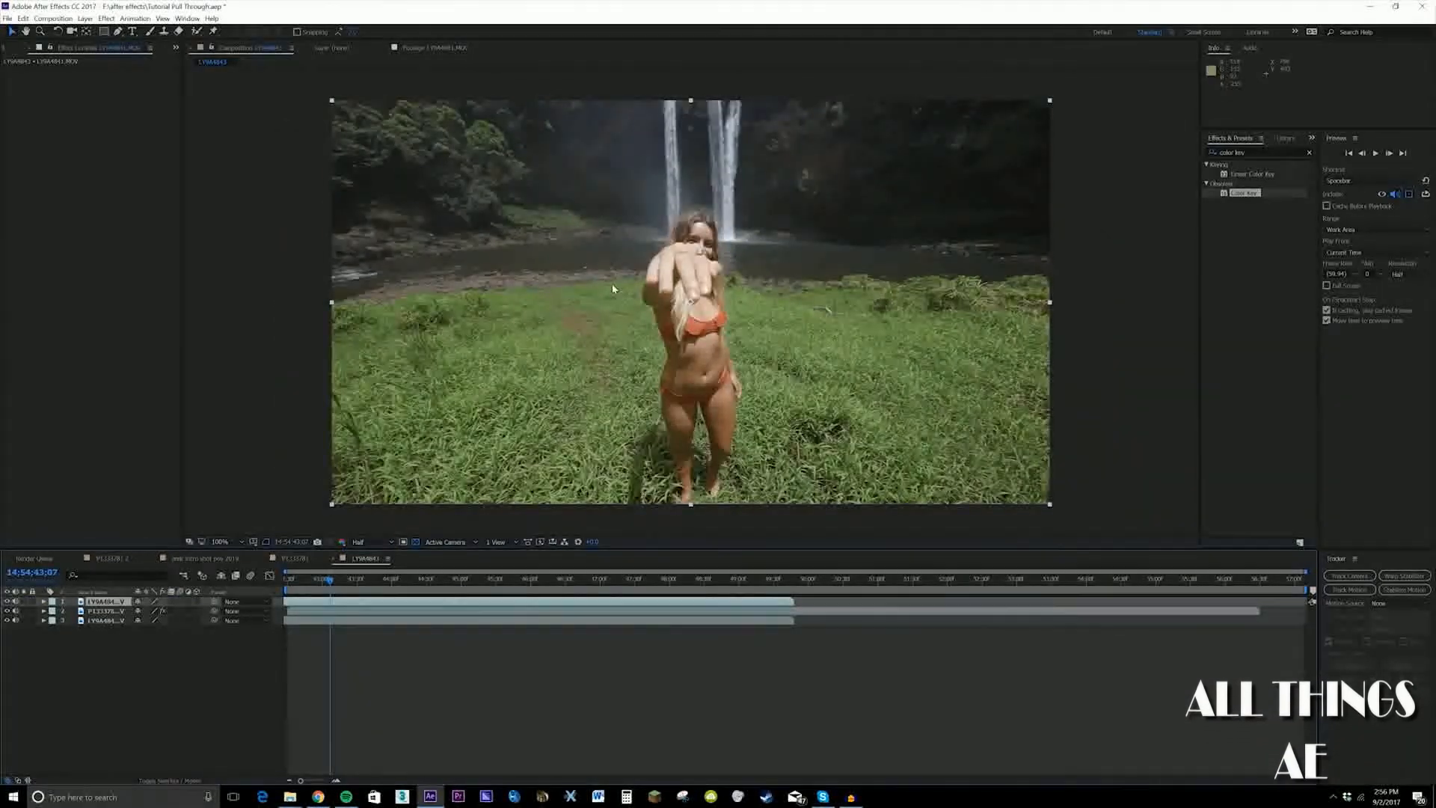
key("g")
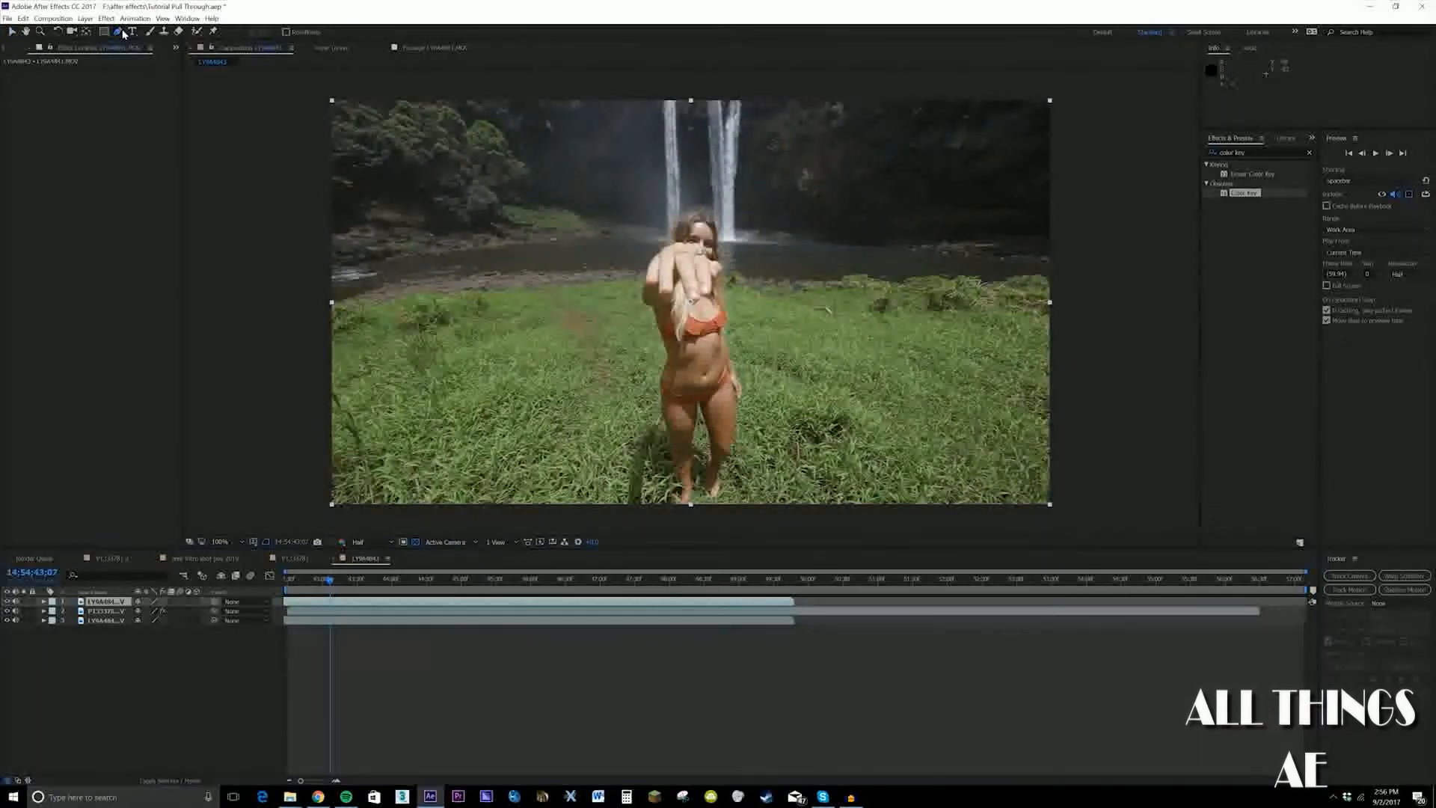
scroll(667, 316, "up", 2)
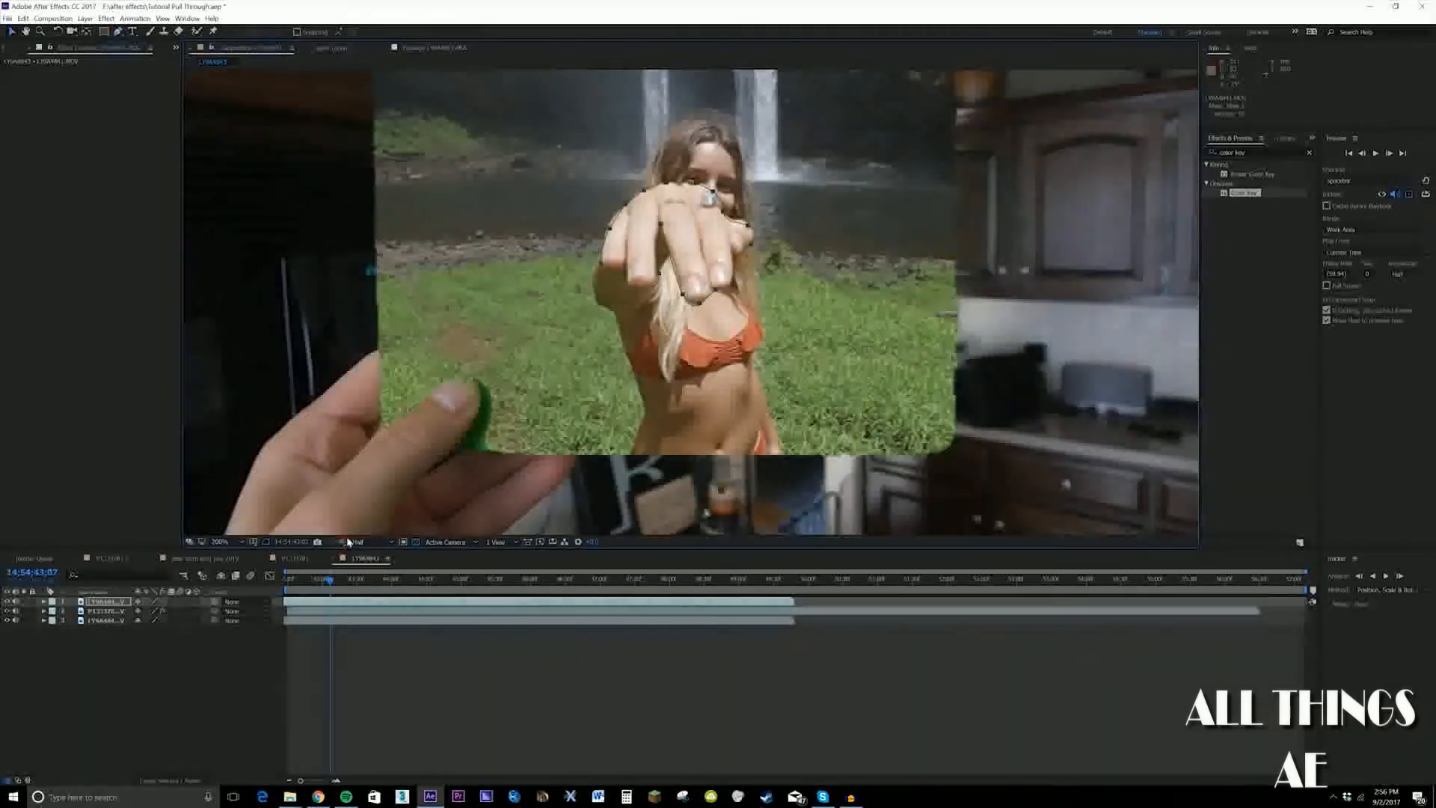
key("m")
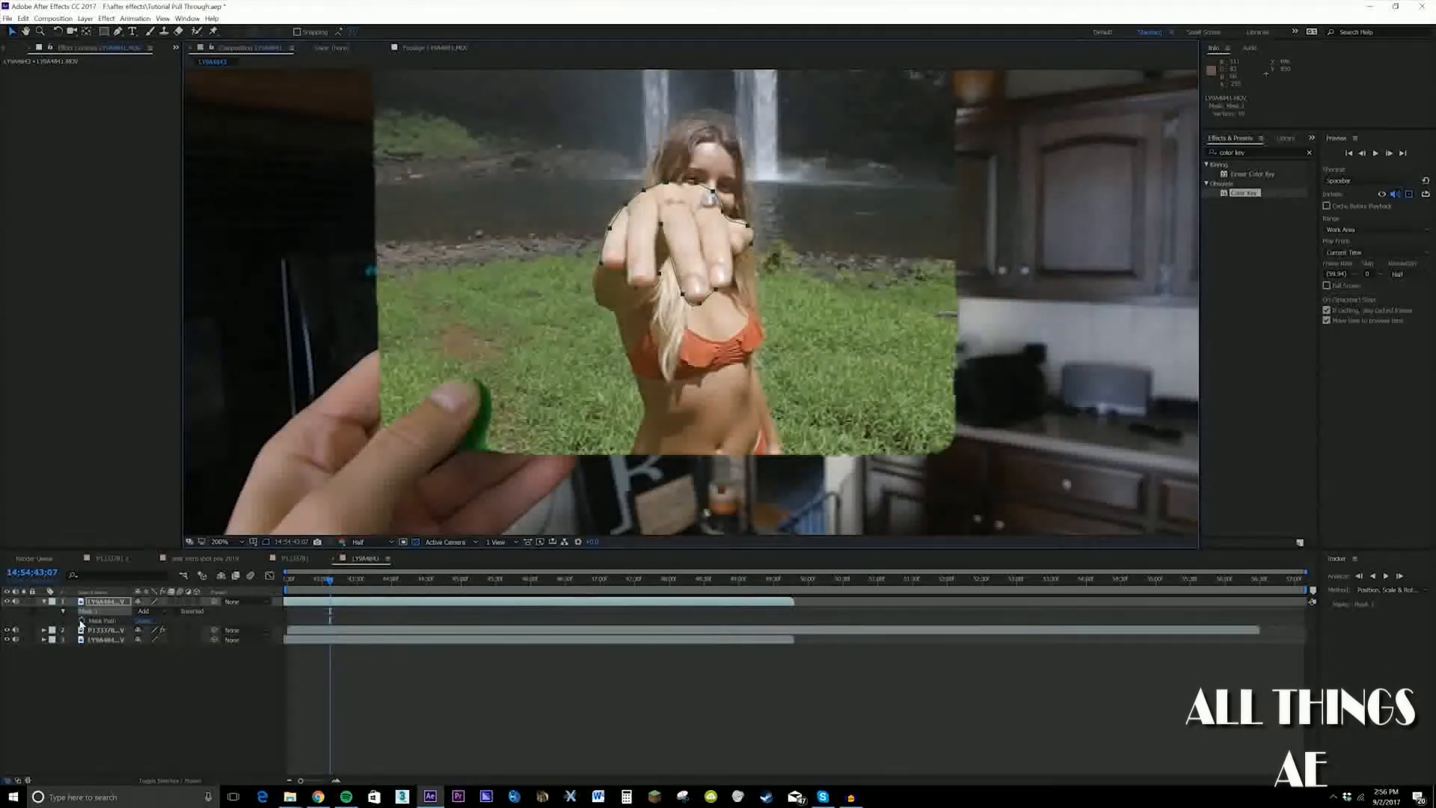
left_click(80, 620)
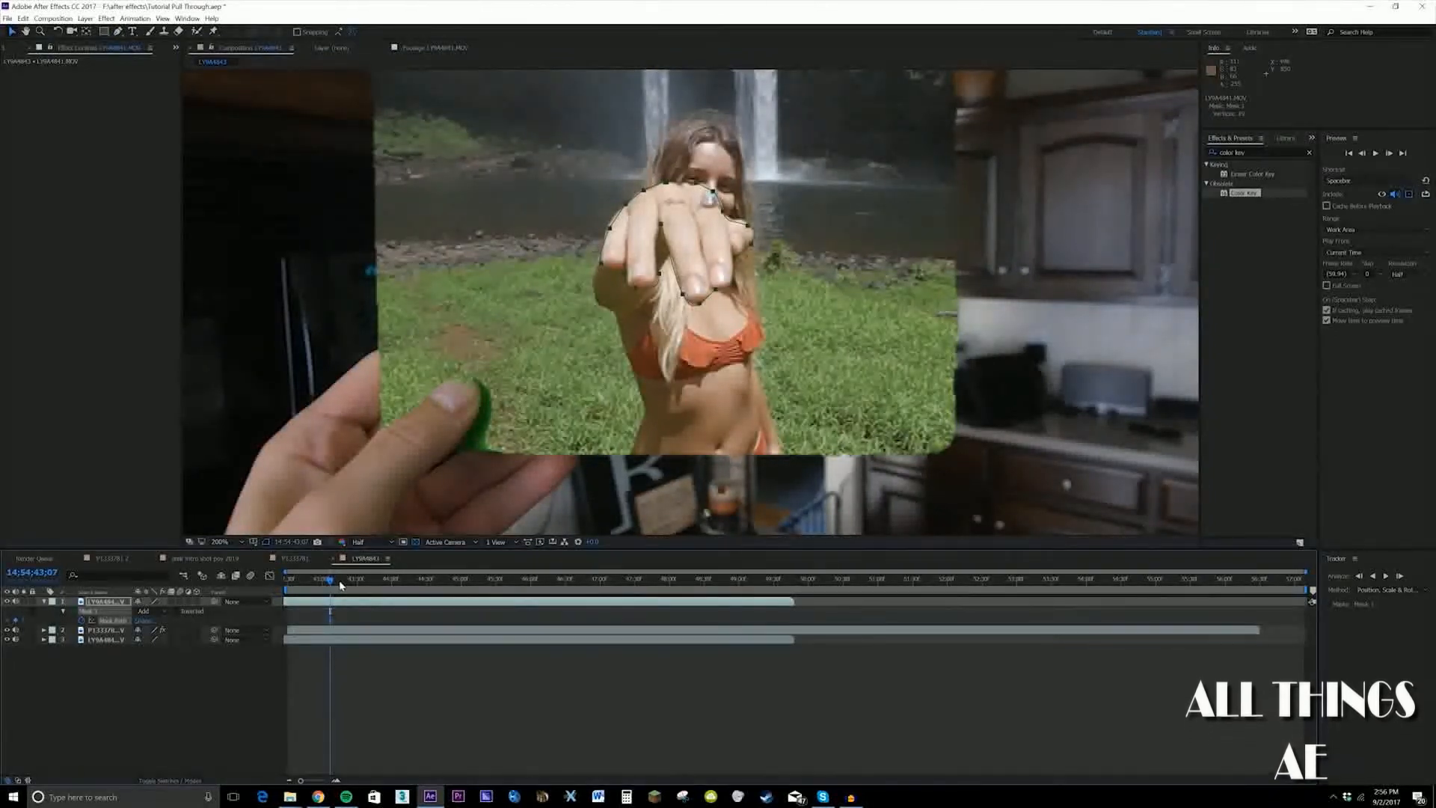
At 14:54:43:13, reshape the mask points to follow the hand as it reaches out of the card
left_click_drag(332, 584, 340, 581)
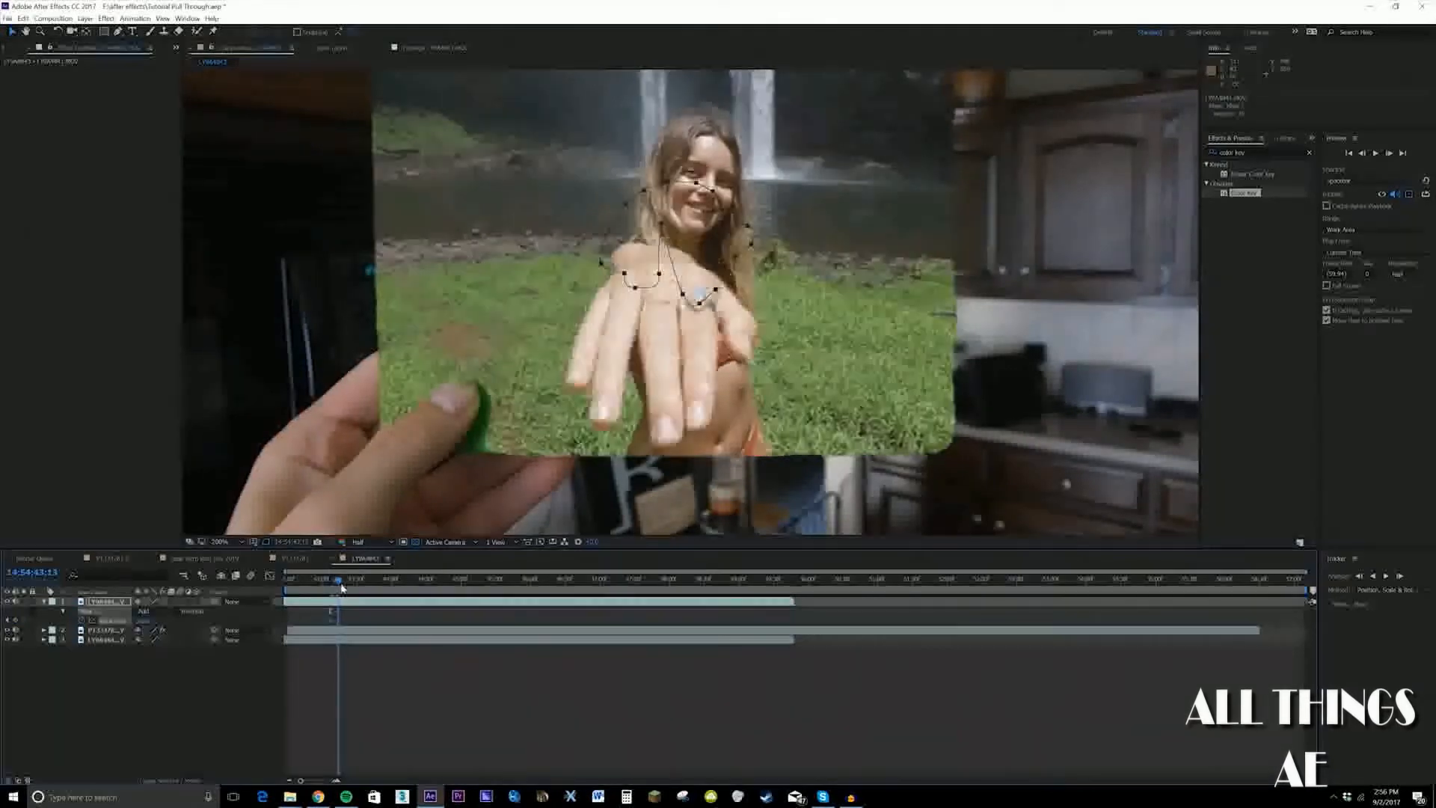
mouse_move(579, 149)
left_mouse_down()
mouse_move(769, 318)
mouse_move(682, 489)
left_mouse_up()
mouse_move(519, 433)
left_mouse_down()
mouse_move(627, 530)
mouse_move(570, 514)
mouse_move(562, 488)
left_mouse_up()
left_click_drag(572, 494, 565, 527)
left_click_drag(523, 341, 575, 358)
left_click_drag(666, 516, 637, 529)
left_click_drag(645, 520, 647, 514)
left_click_drag(636, 457, 696, 449)
Scrub back between the two Mask Path keyframes to check how closely the mask follows the hand
left_click_drag(348, 585, 338, 579)
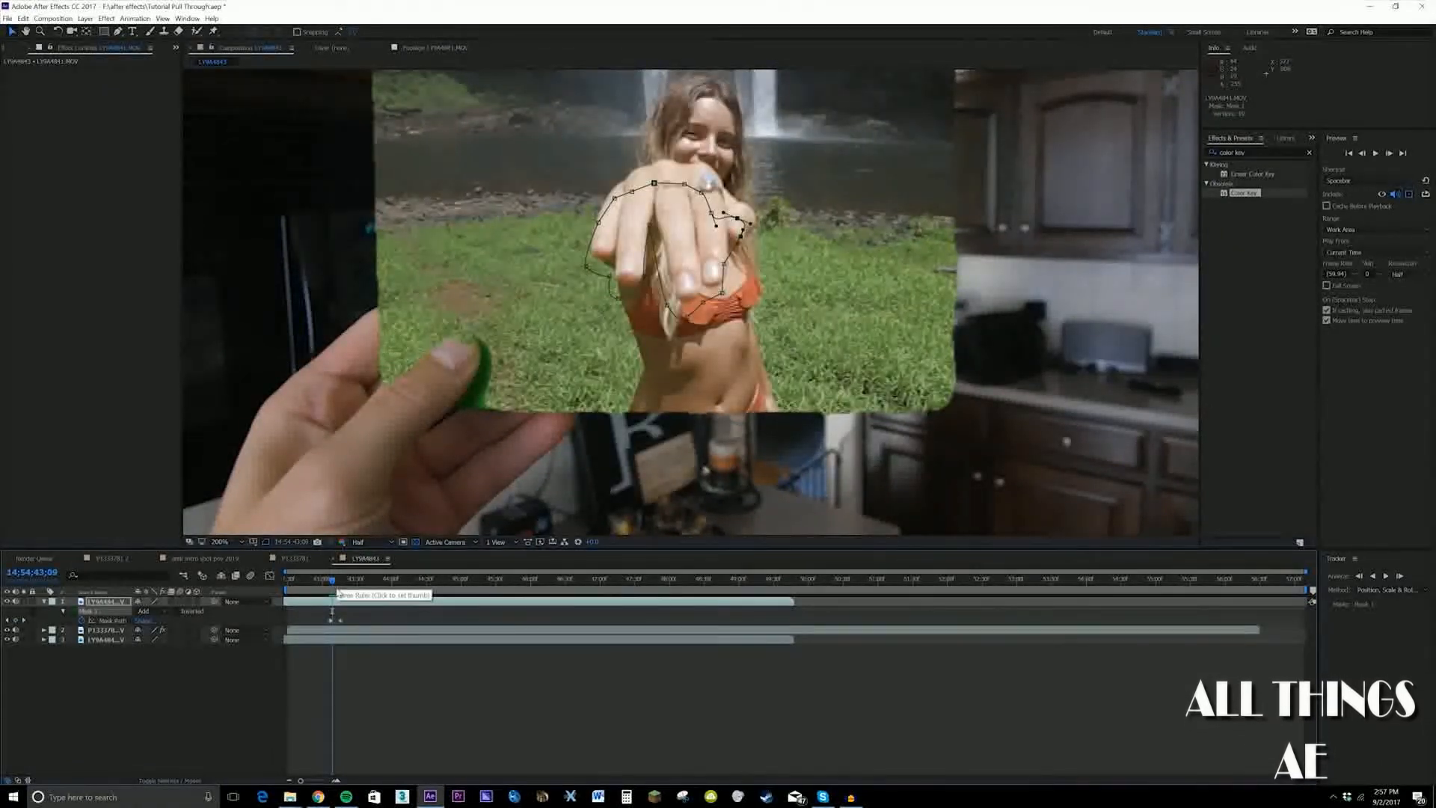
left_click_drag(334, 586, 330, 588)
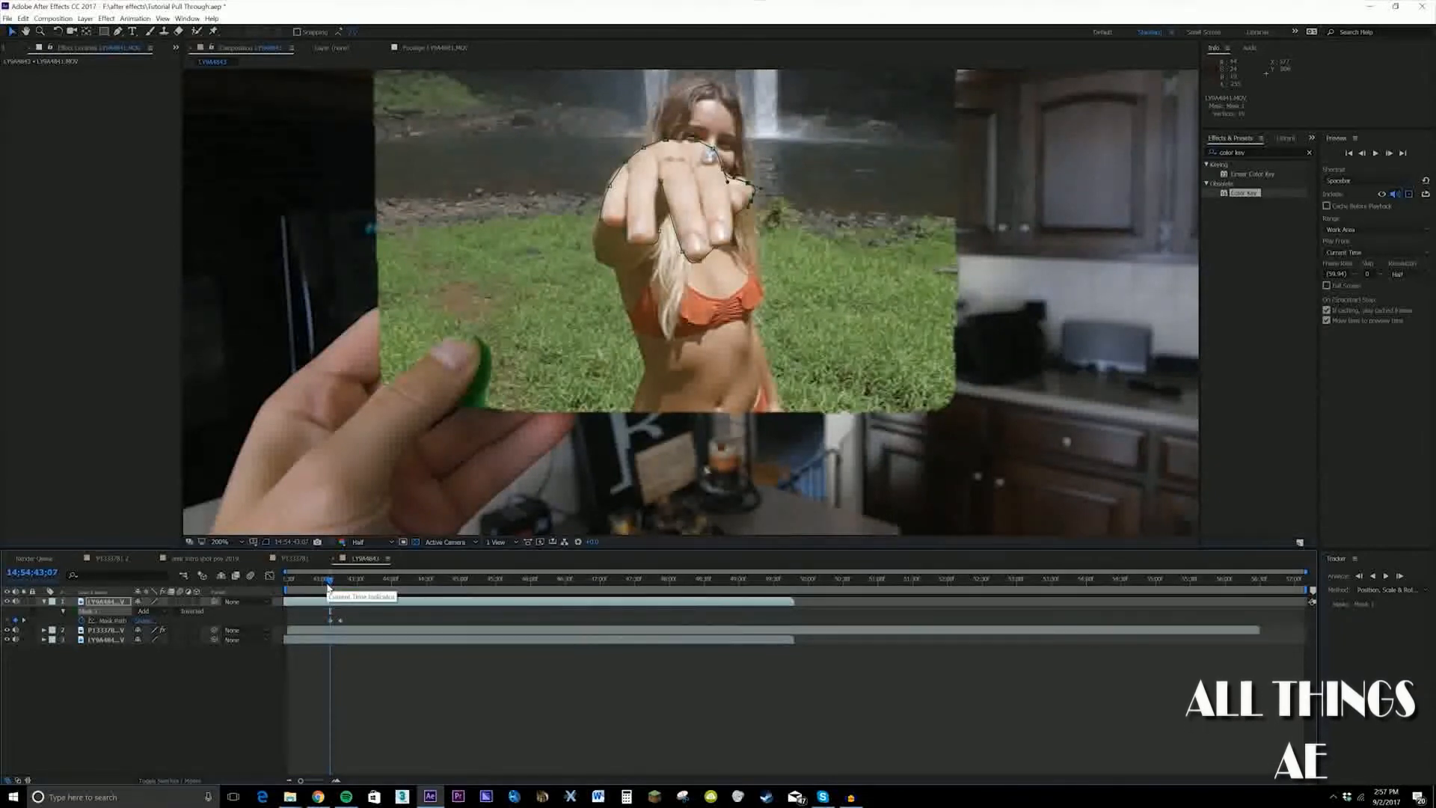
key("comma")
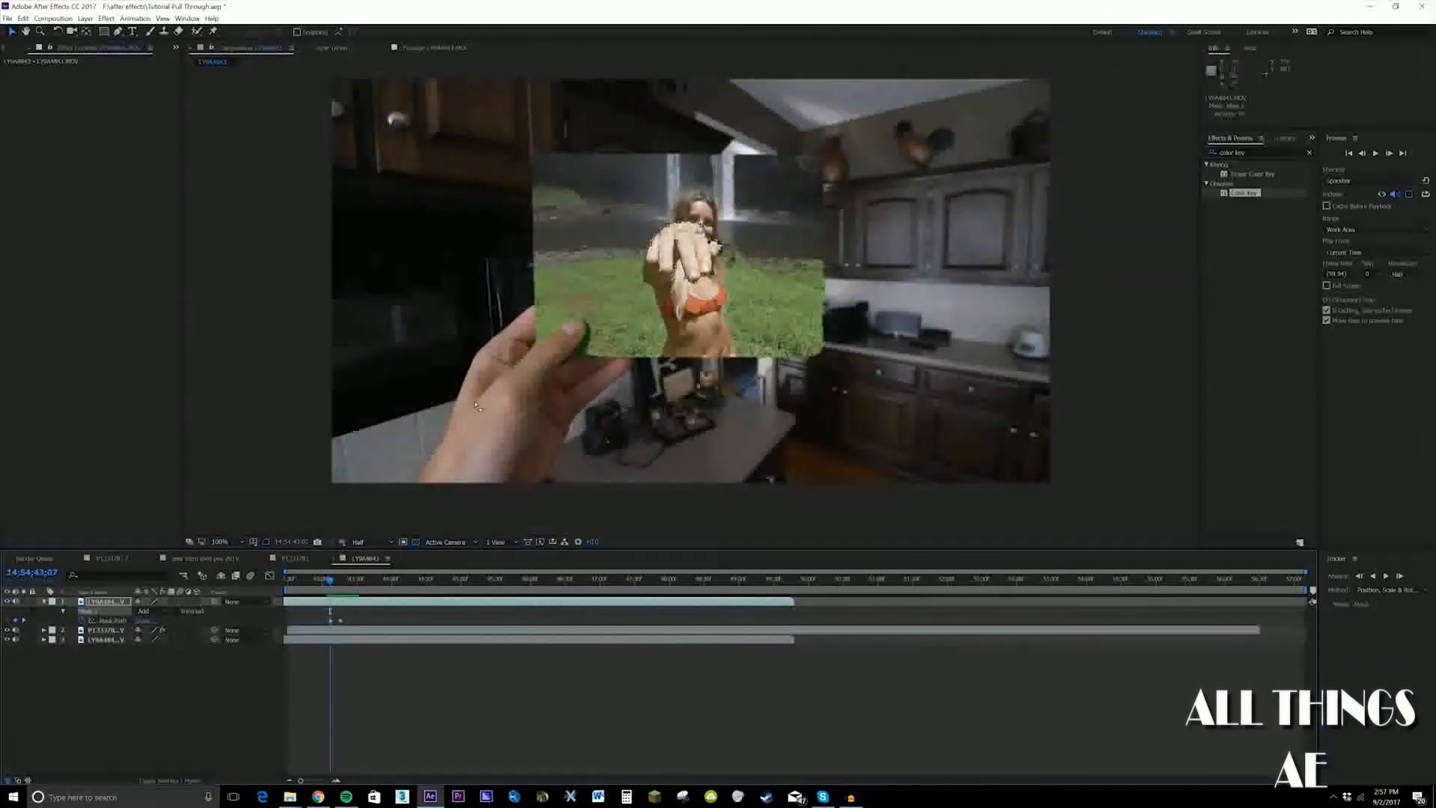
At 14:54:43:19, fit the hand mask to the fingers as they reach below the card's lower edge
key("period")
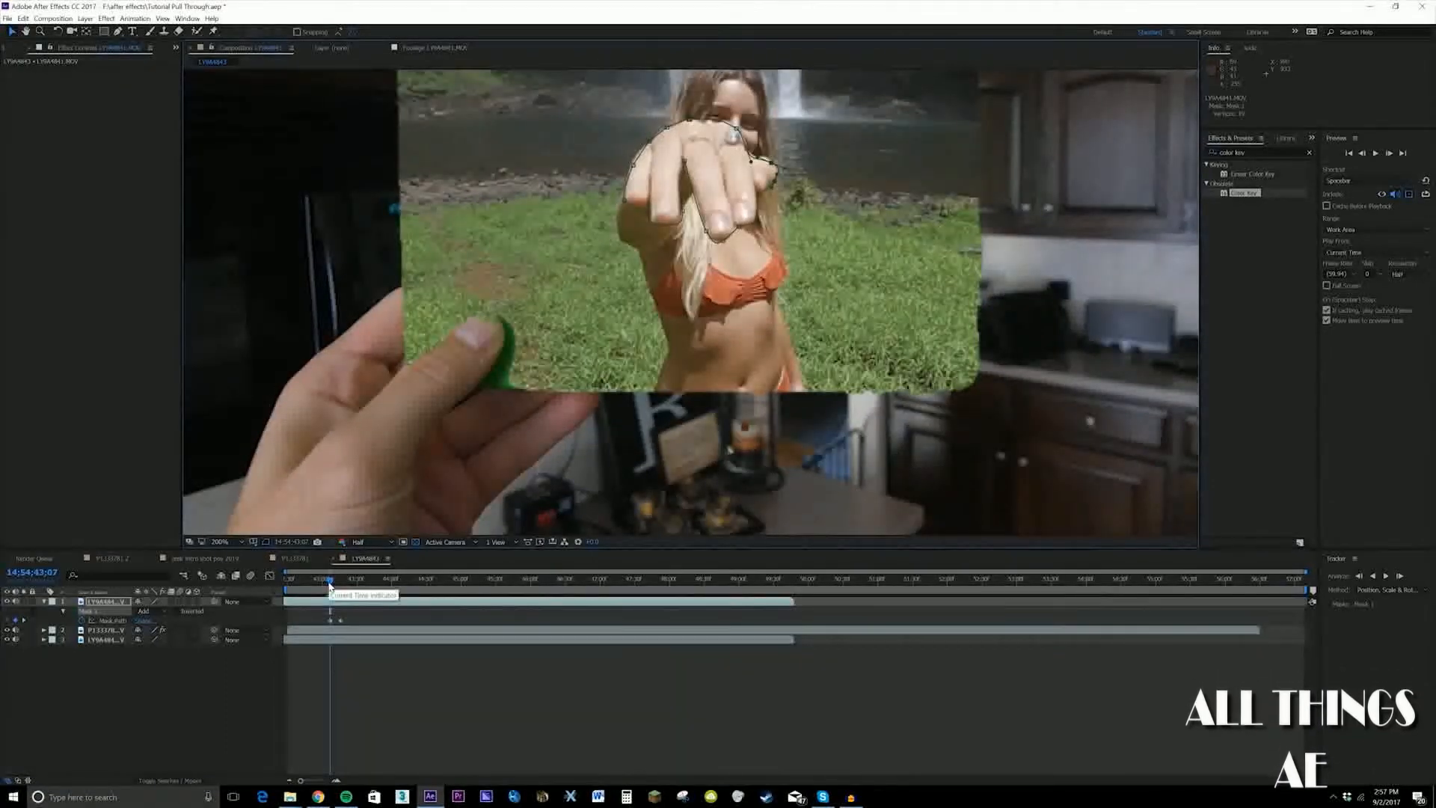
left_click_drag(329, 586, 343, 585)
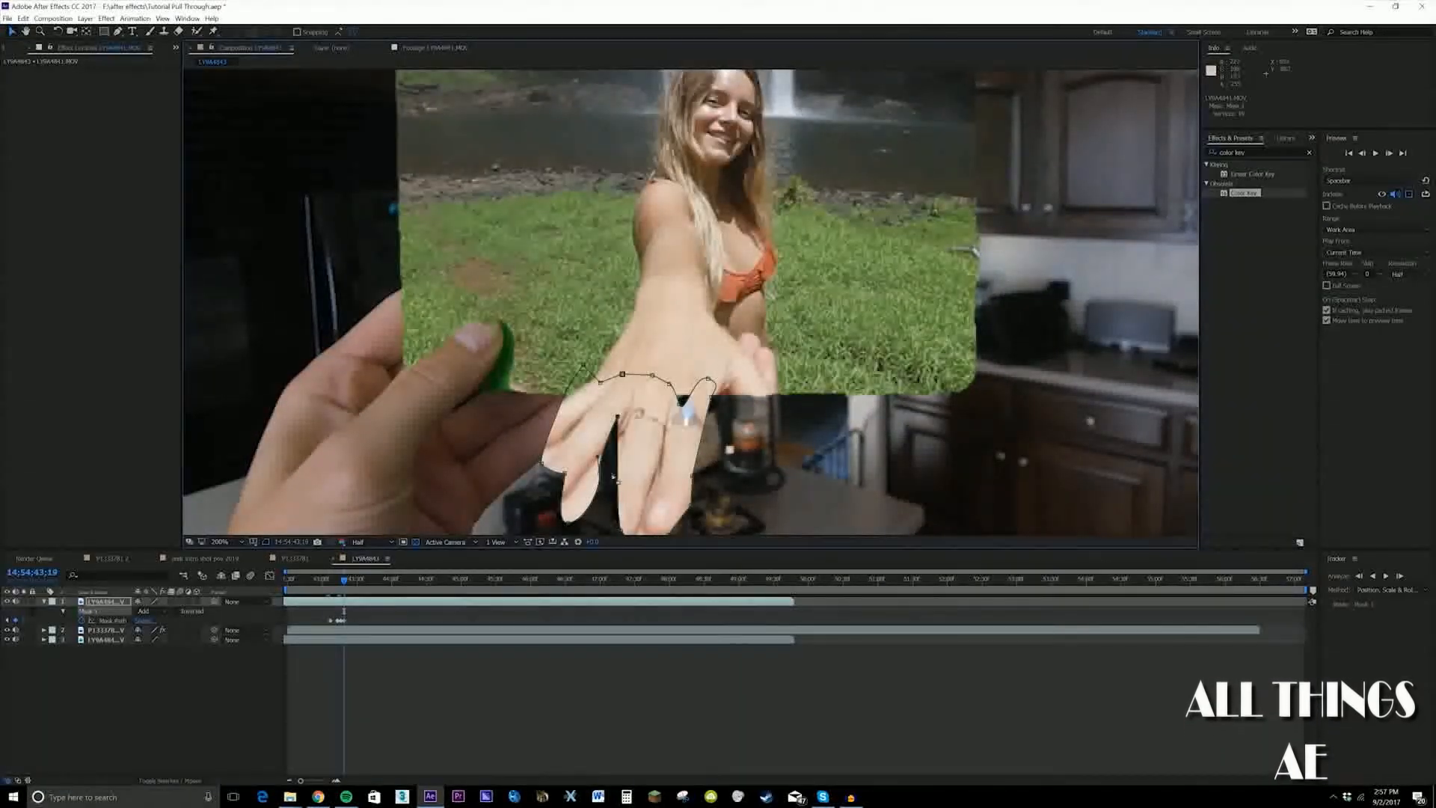
left_click_drag(601, 474, 654, 353)
At 14:54:43:14, draw a second closed Pen tool mask on the top waterfall layer, around the area below the card
left_click_drag(348, 582, 339, 584)
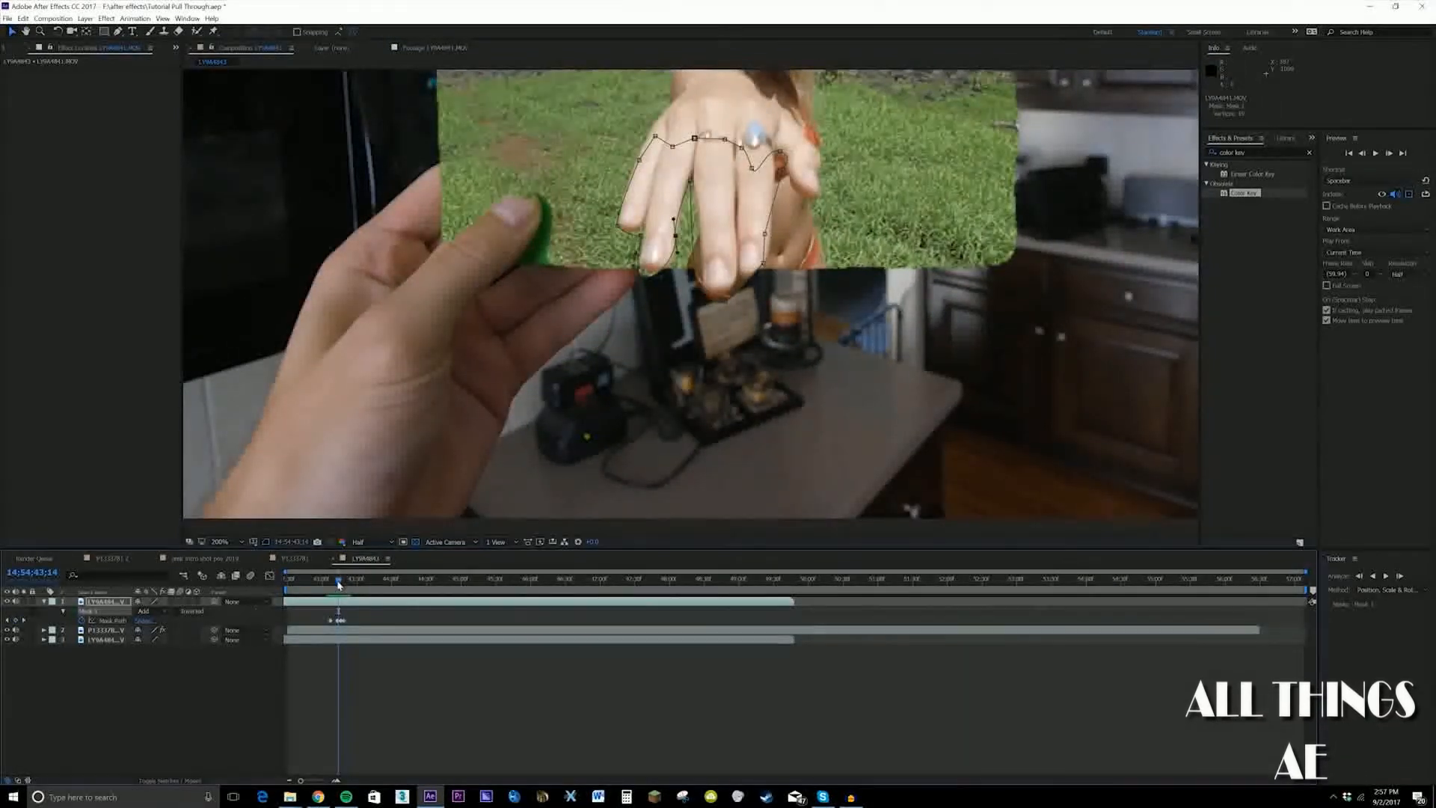
left_click(117, 33)
scroll(479, 336, "down", 1)
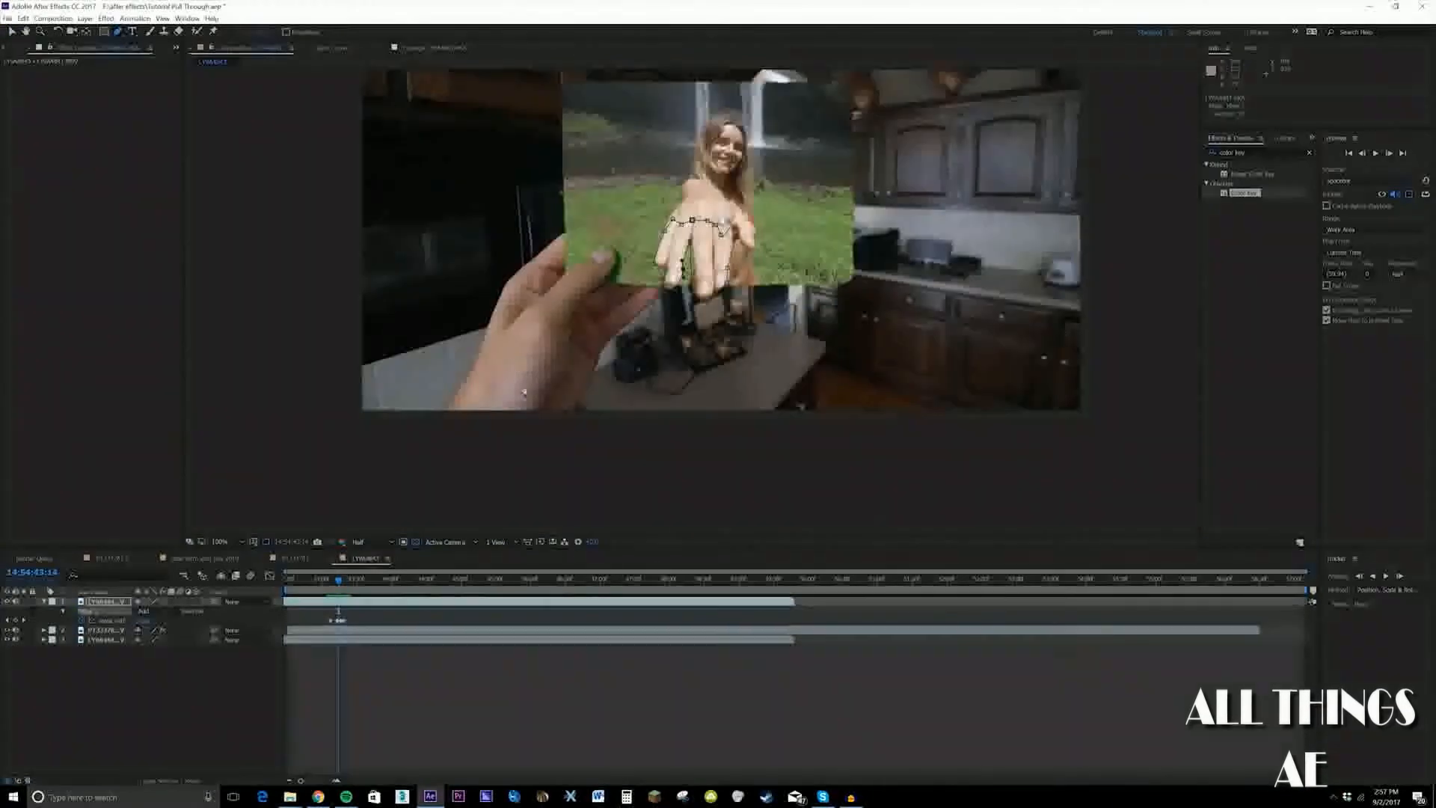
left_click(558, 429)
left_click(580, 378)
left_click(635, 332)
left_click(702, 391)
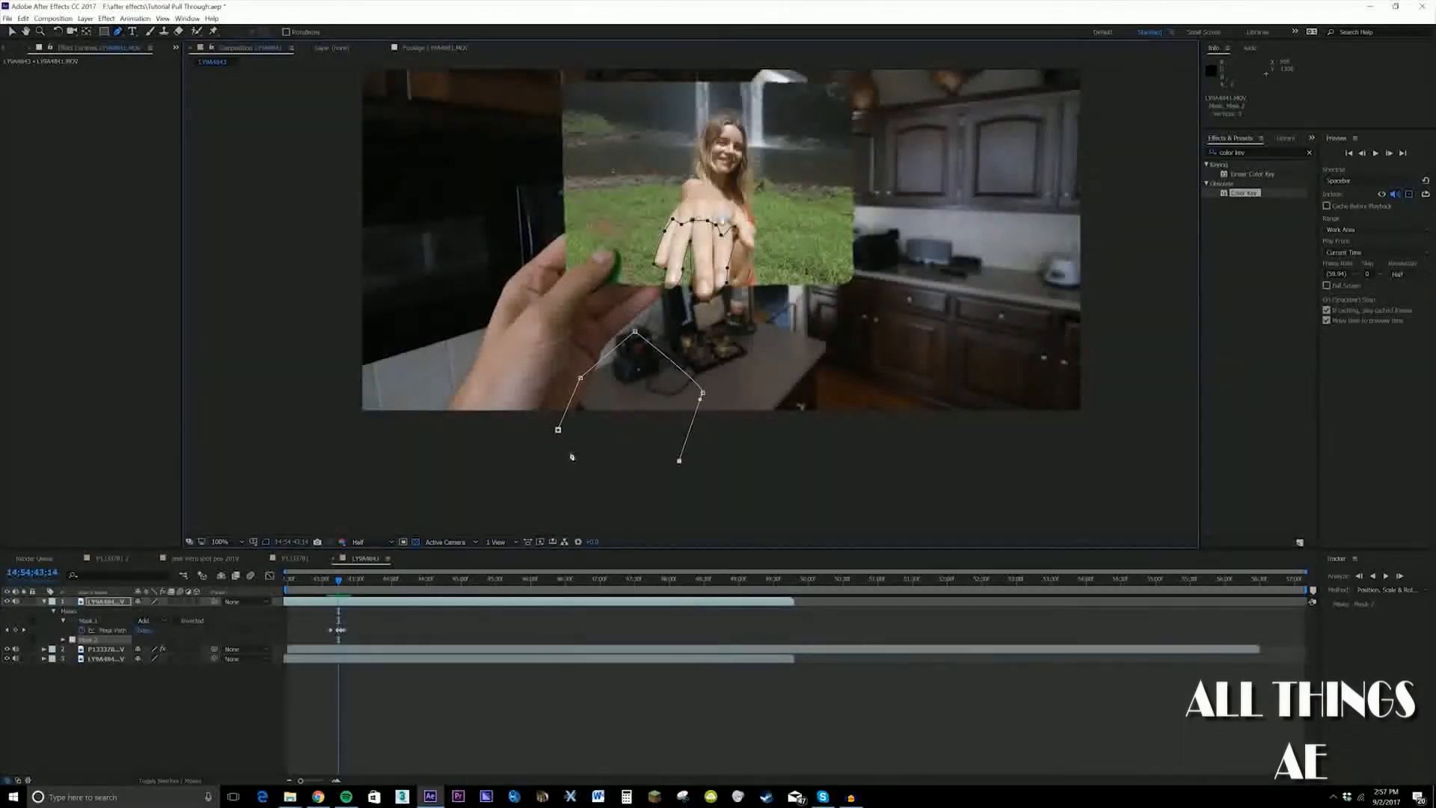
left_click(558, 430)
left_click_drag(546, 306, 697, 488)
key("super")
type("zzzz")
key("Escape")
key("ctrl+z")
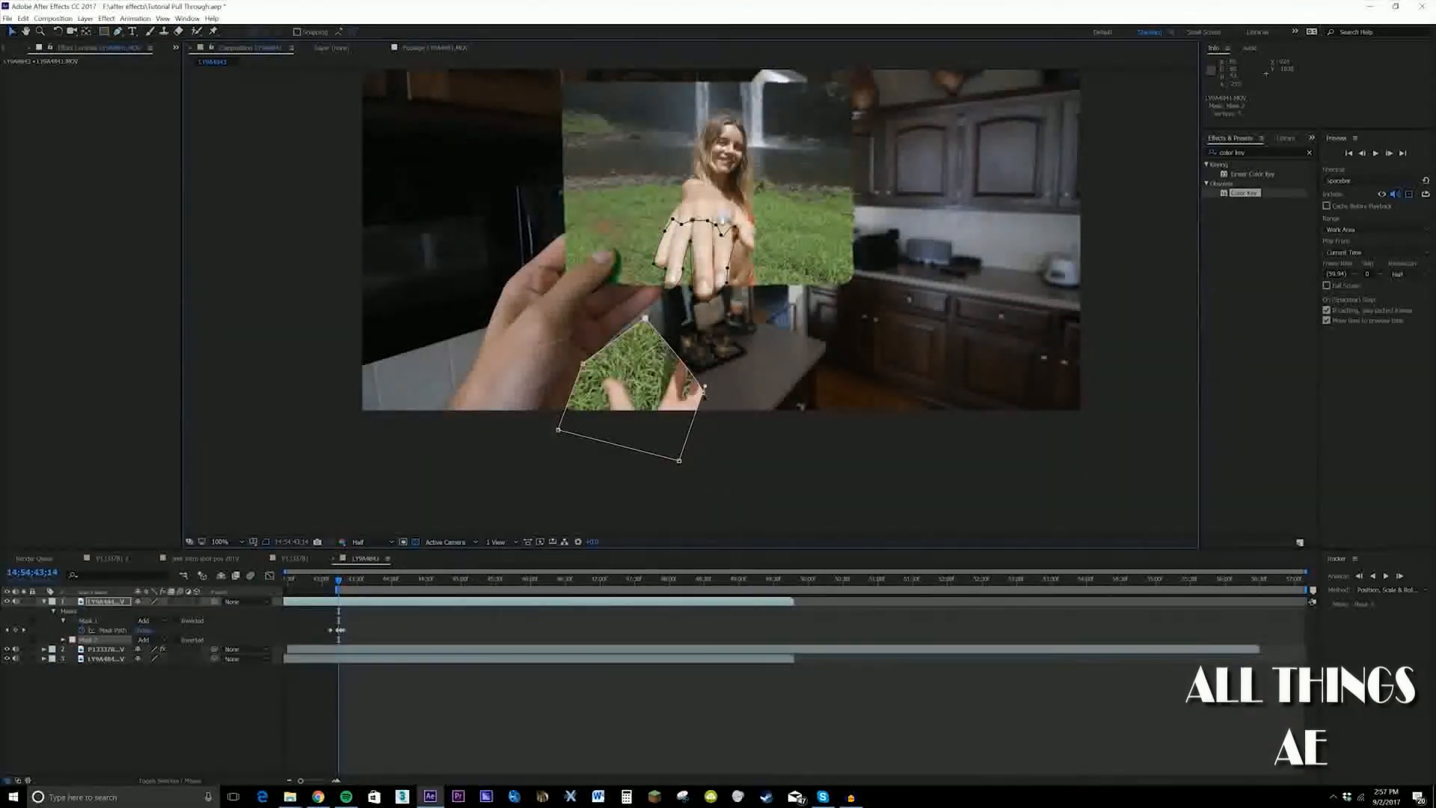
Widen the second mask below the card by moving its corner points outward around the hand entering from below
left_click_drag(704, 387, 782, 364)
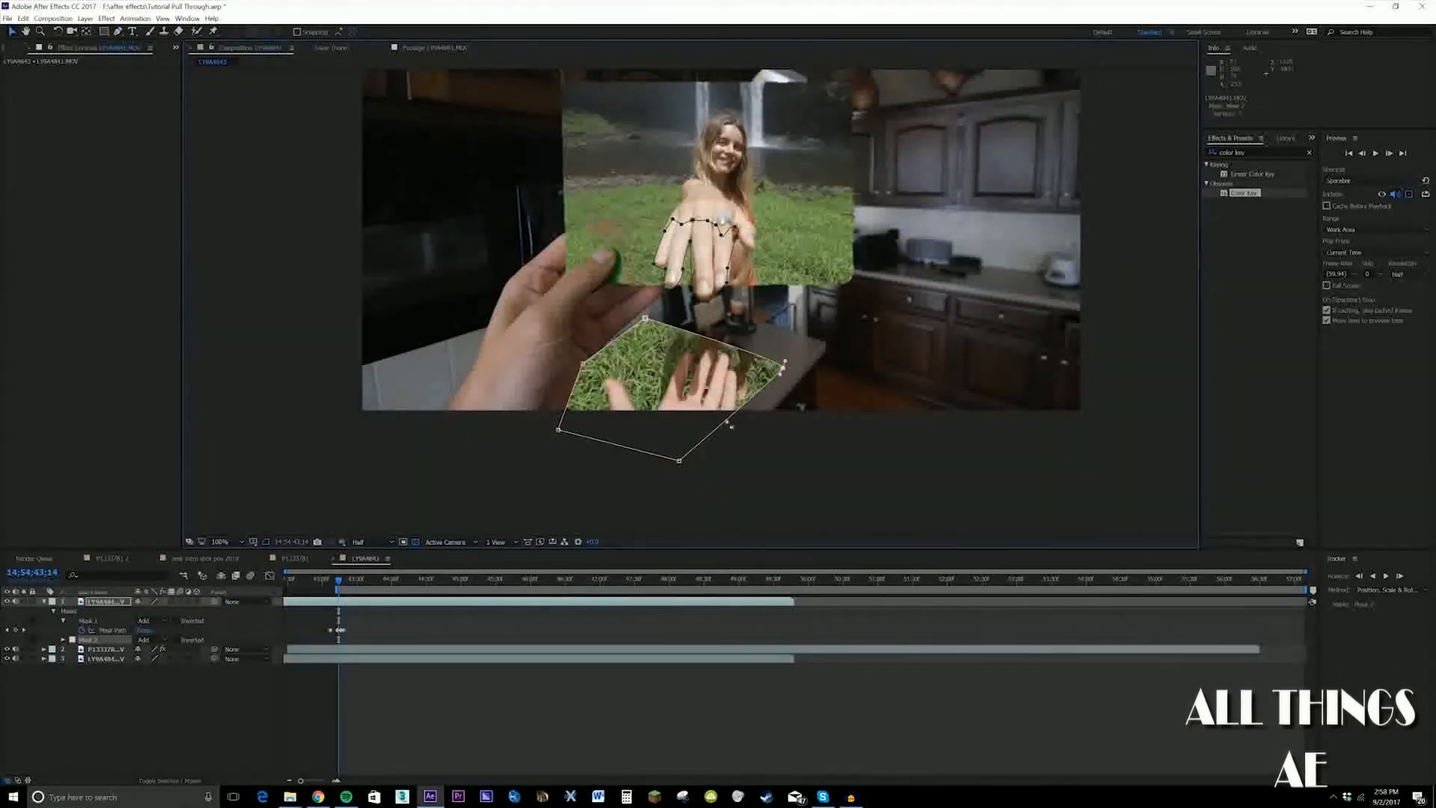
left_click_drag(679, 461, 749, 484)
left_click_drag(781, 368, 732, 368)
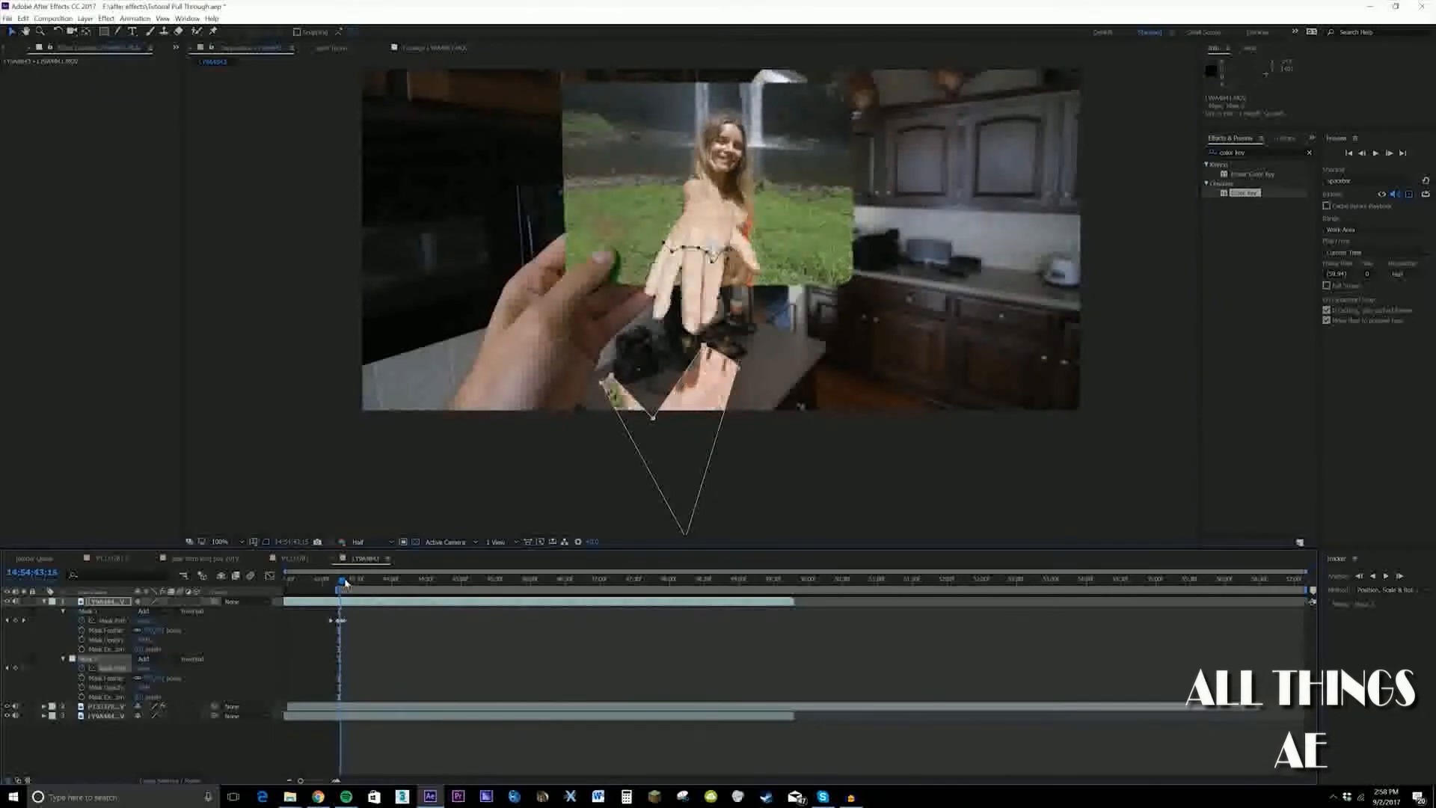
At 14:54:43:19, reshape the second mask's points to fit the hand and forearm rising to meet the outstretched hand
left_click_drag(342, 582, 345, 583)
left_click_drag(592, 337, 618, 275)
left_click_drag(664, 319, 664, 279)
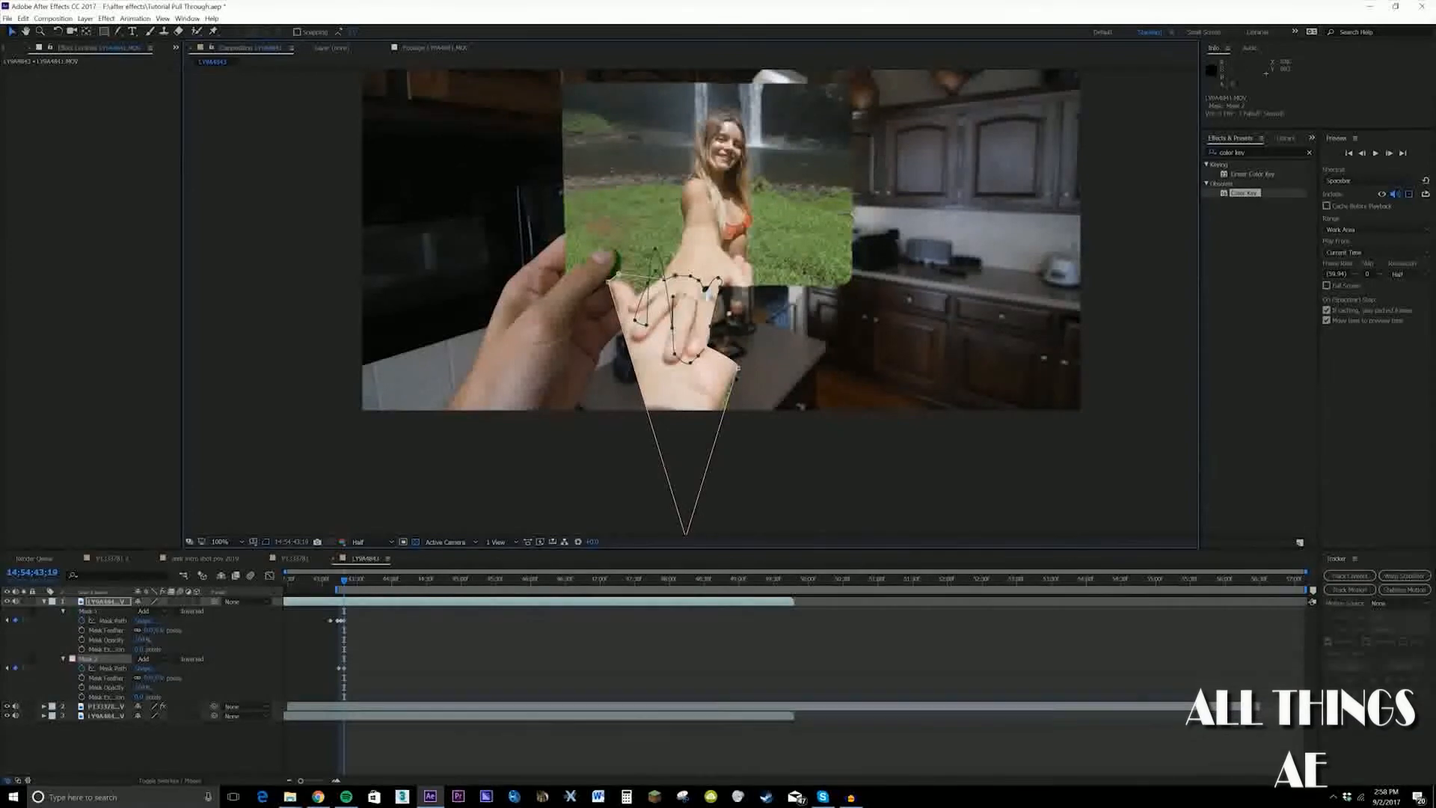
left_click_drag(738, 368, 754, 317)
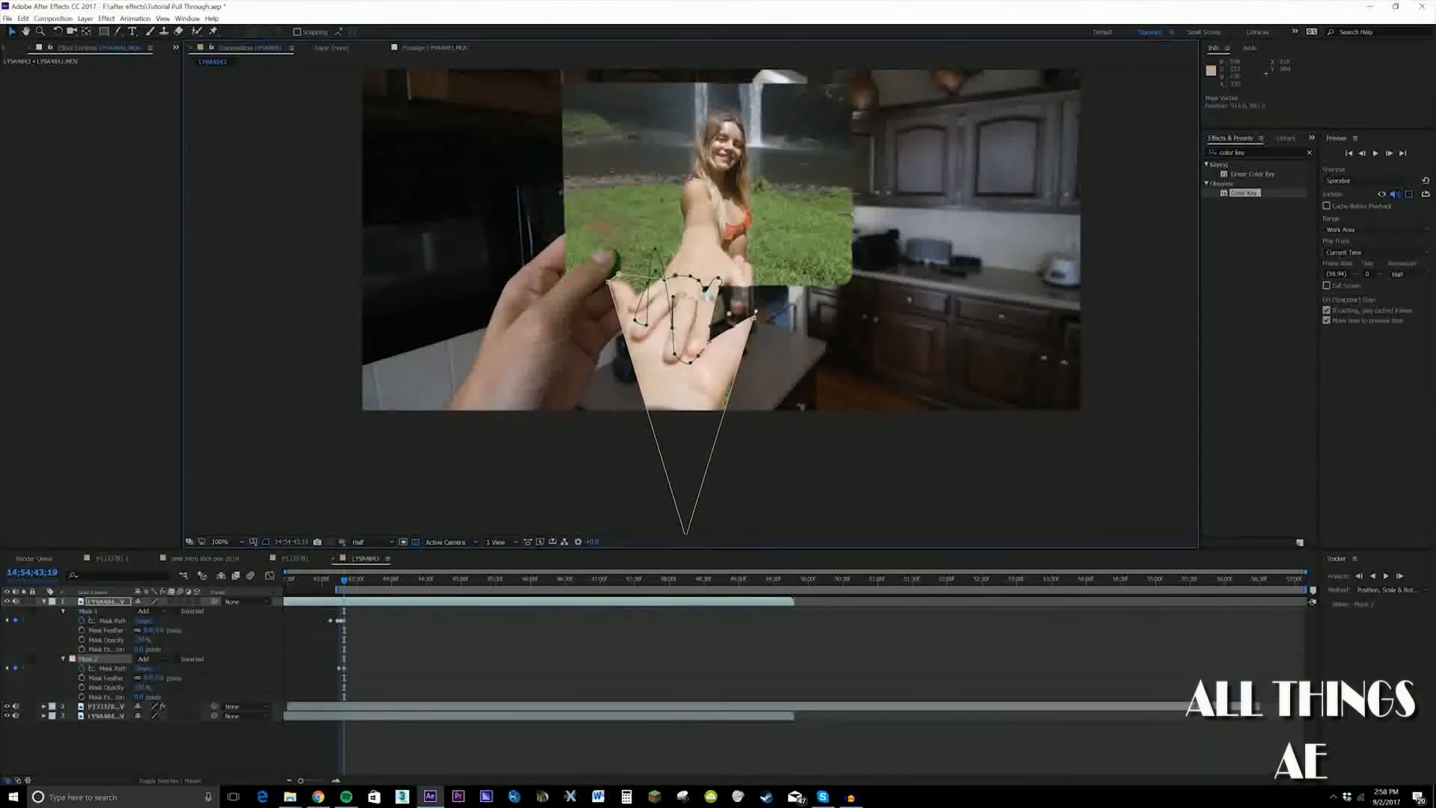
left_click_drag(755, 319, 757, 320)
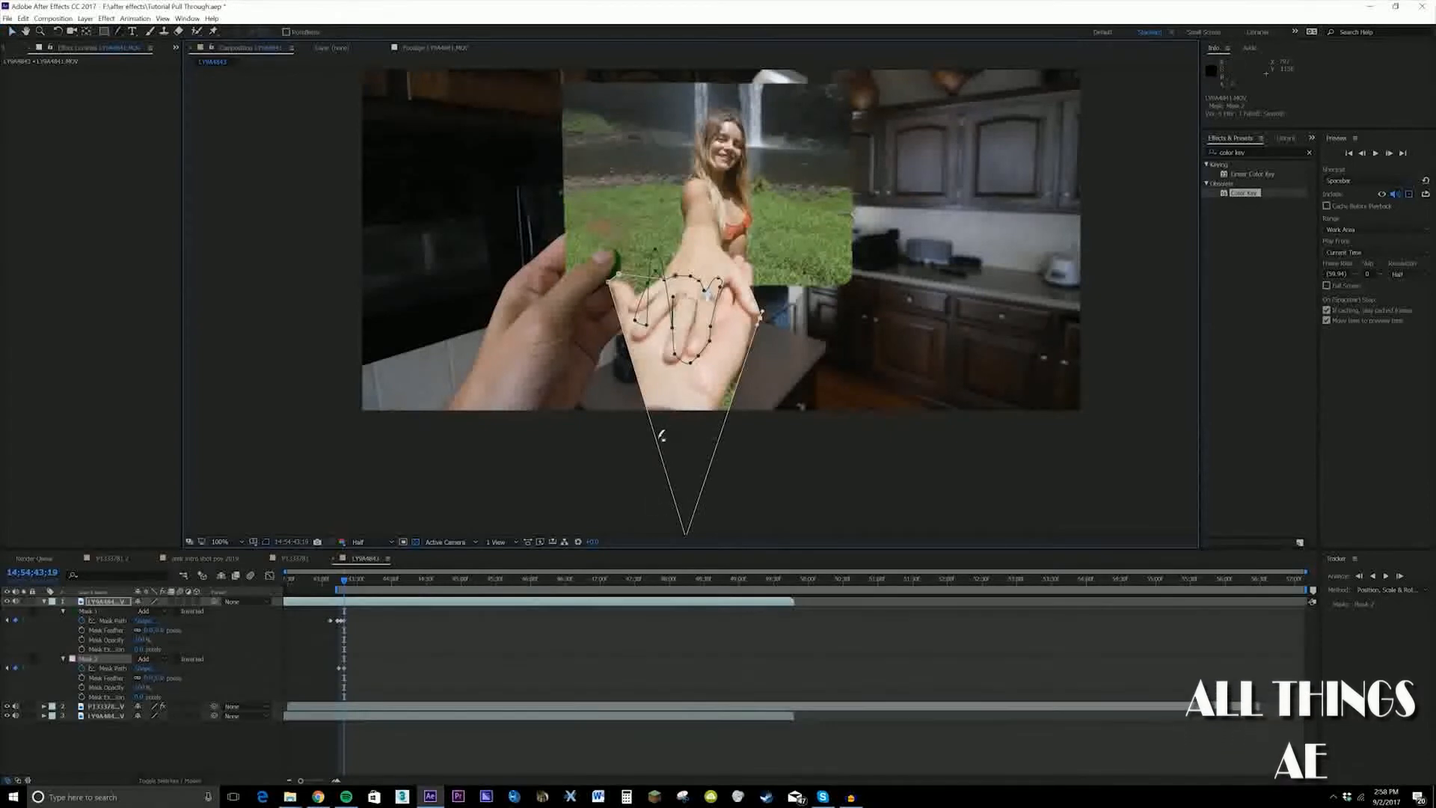
left_click_drag(655, 439, 607, 440)
Refine the second mask's upper corner at 14:54:43:20 and check its fit against the clasping hands at 14:54:43:26
key("v")
left_click_drag(348, 580, 350, 580)
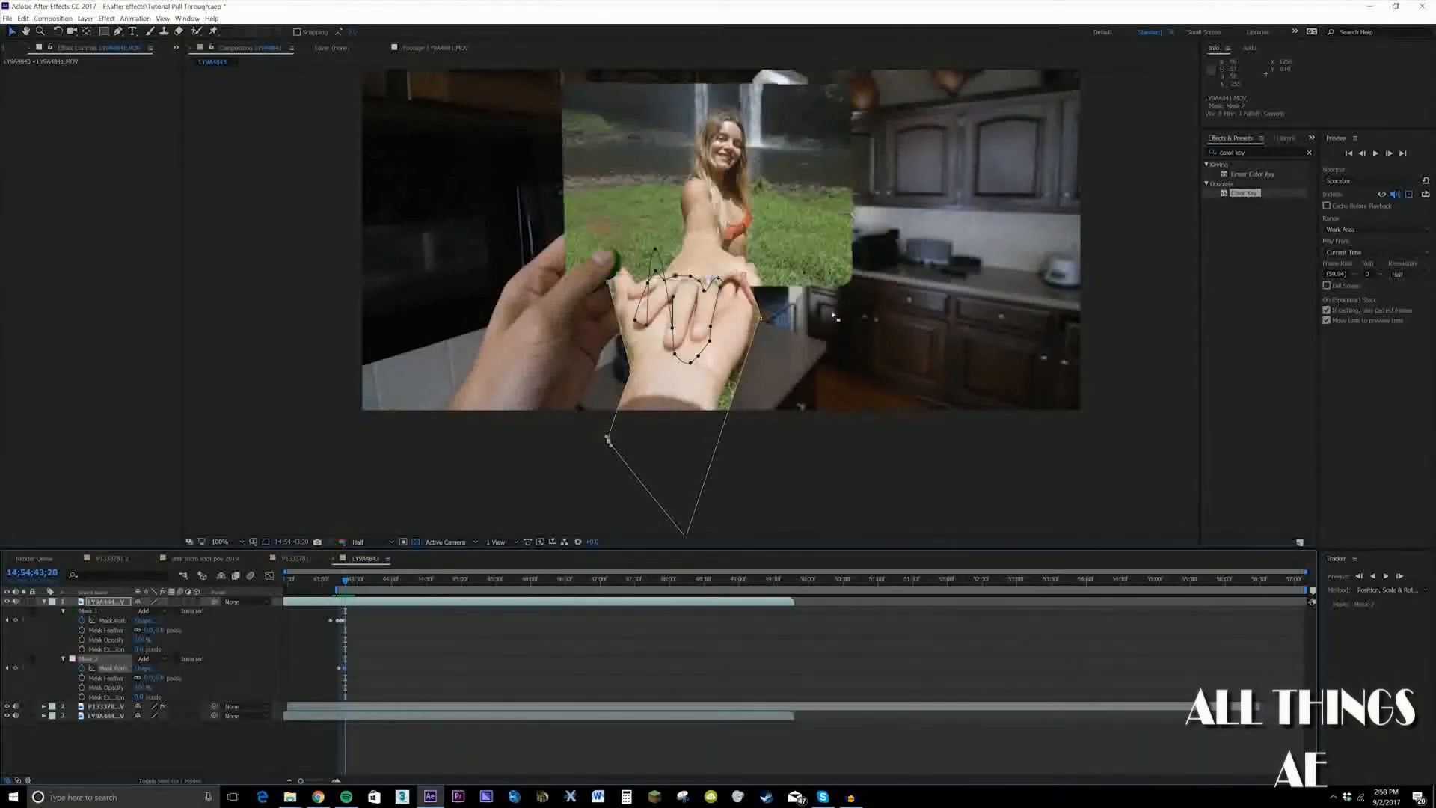
left_click_drag(609, 282, 614, 284)
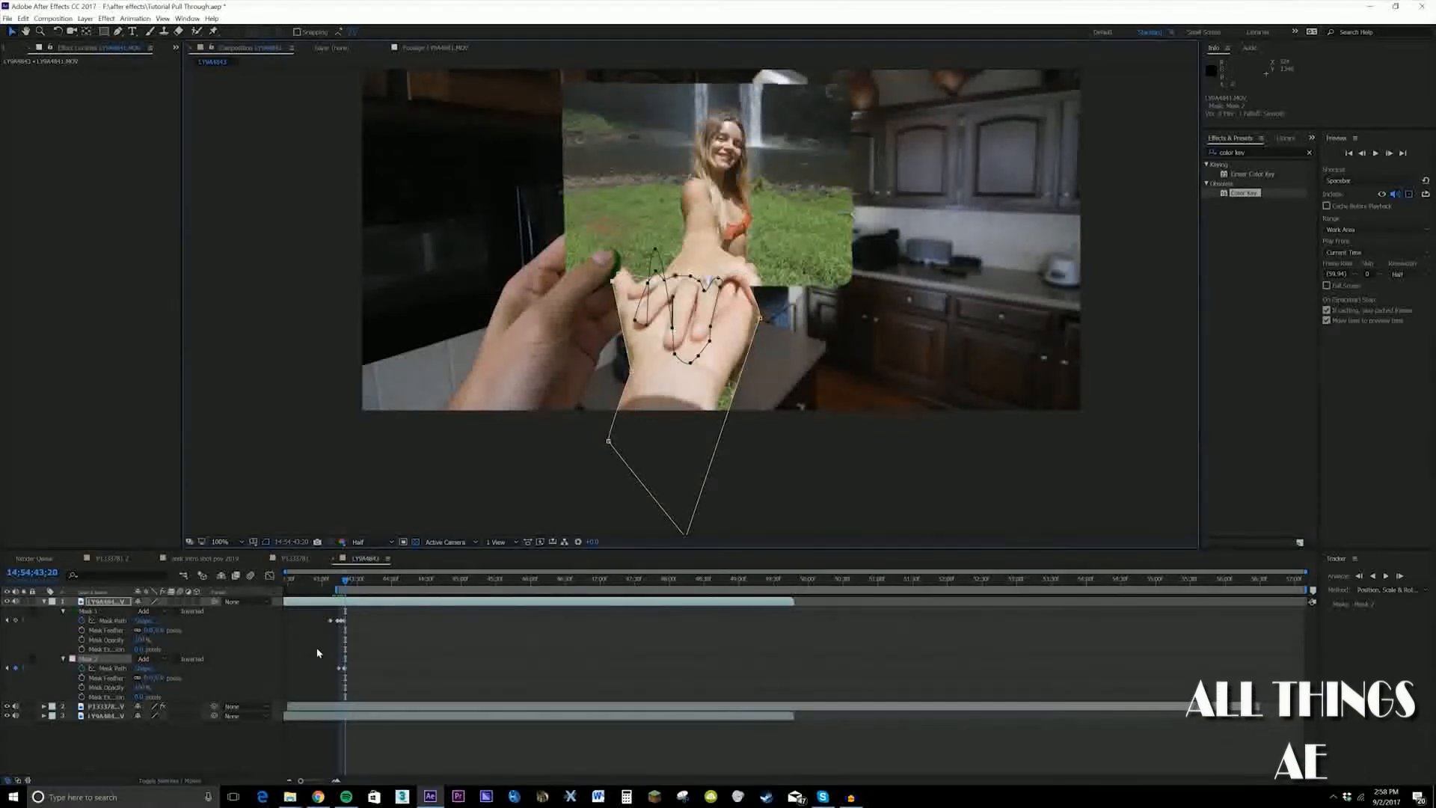
left_click_drag(345, 583, 352, 583)
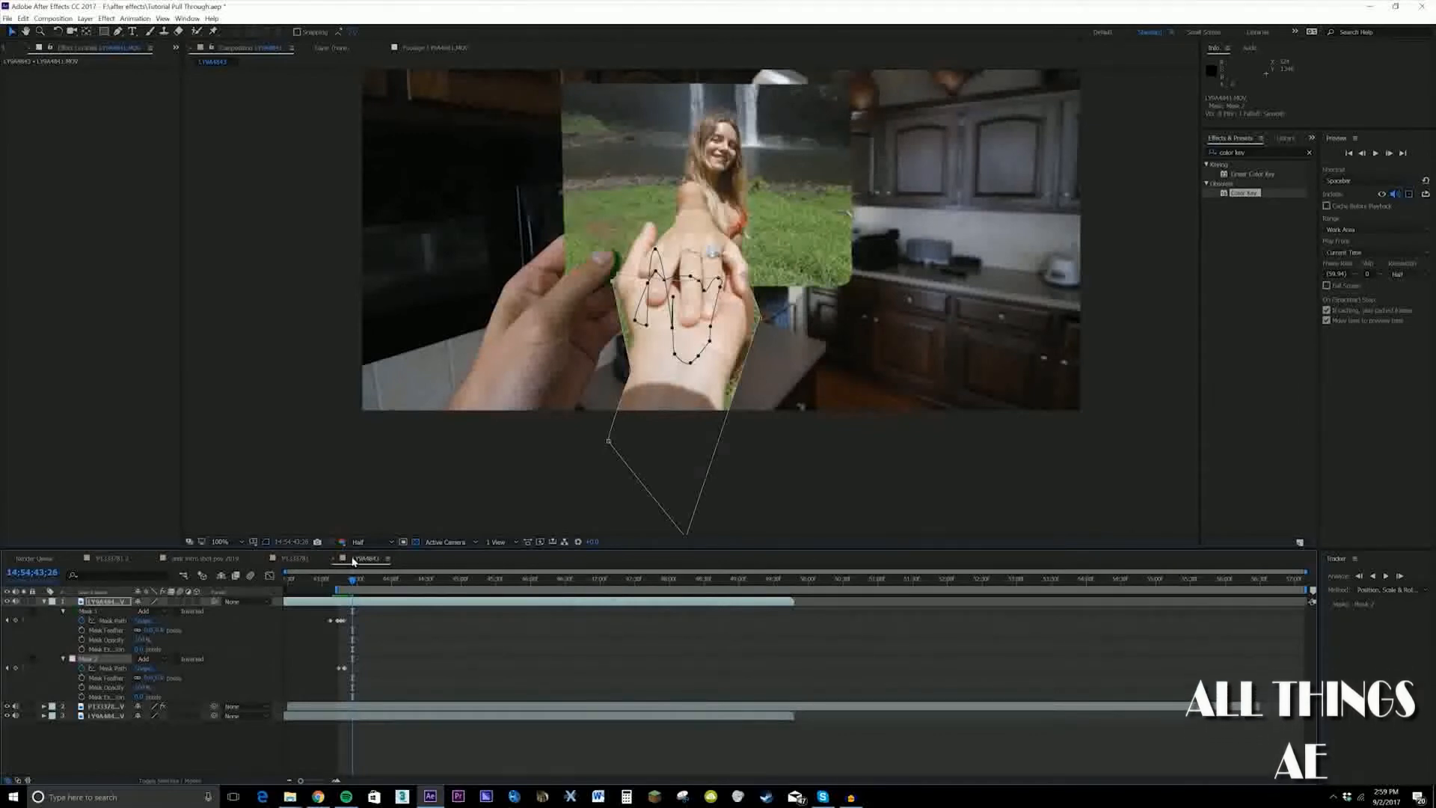
In the finished composition at 0:00:01:33, apply Curves to the top arm layer and bow the RGB curve downward to darken it
left_click(297, 559)
left_click_drag(471, 582, 637, 588)
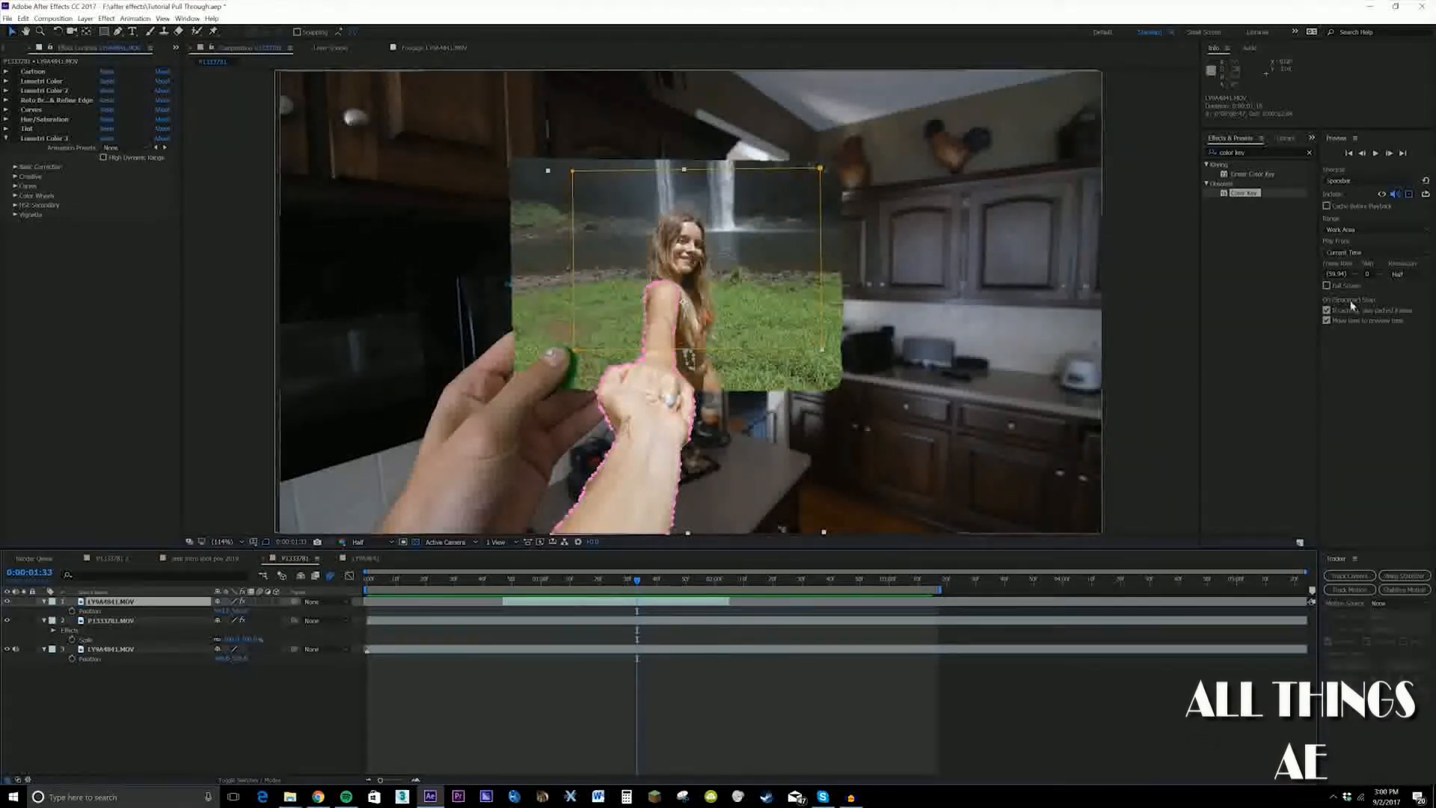
left_click(1264, 154)
type("curves")
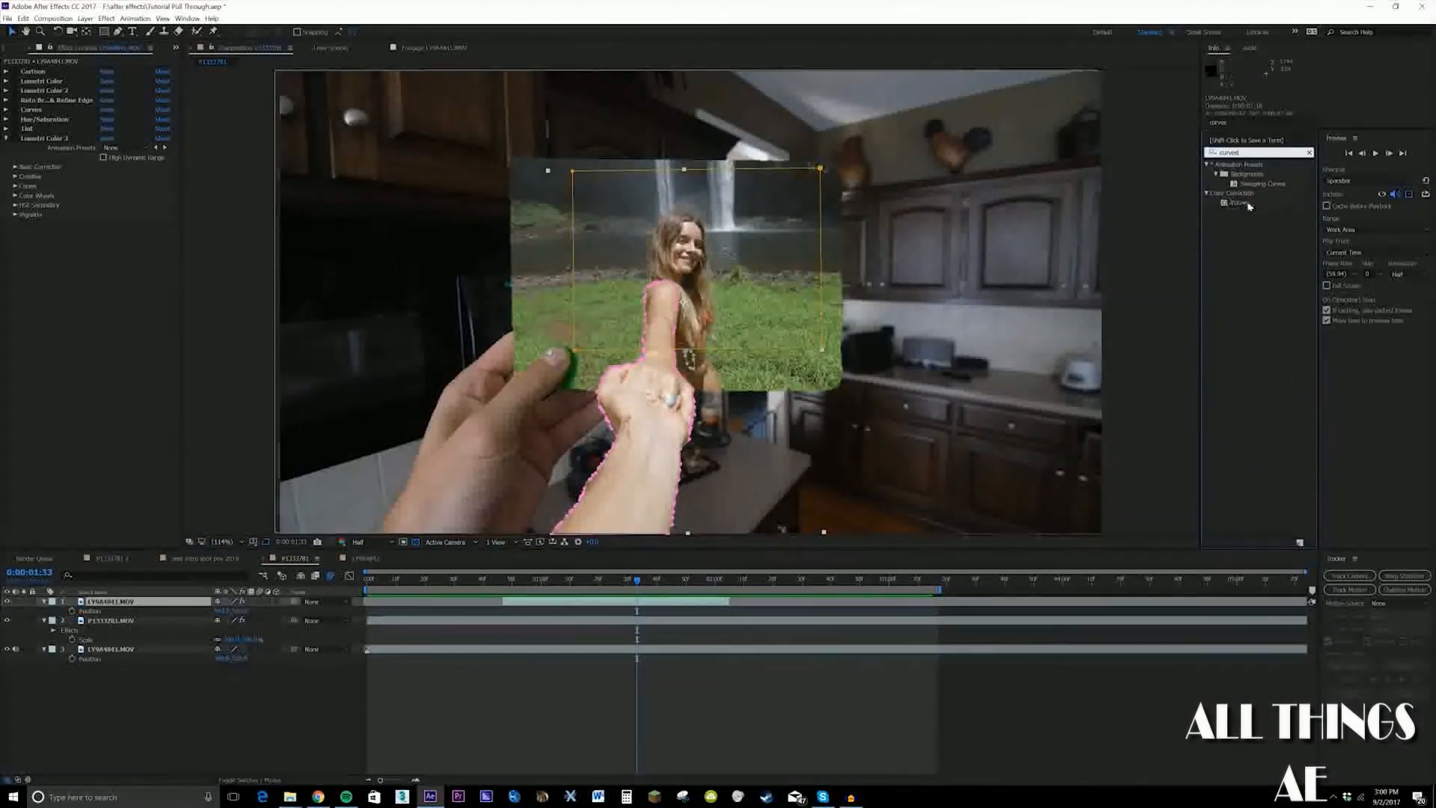
double_click(1243, 203)
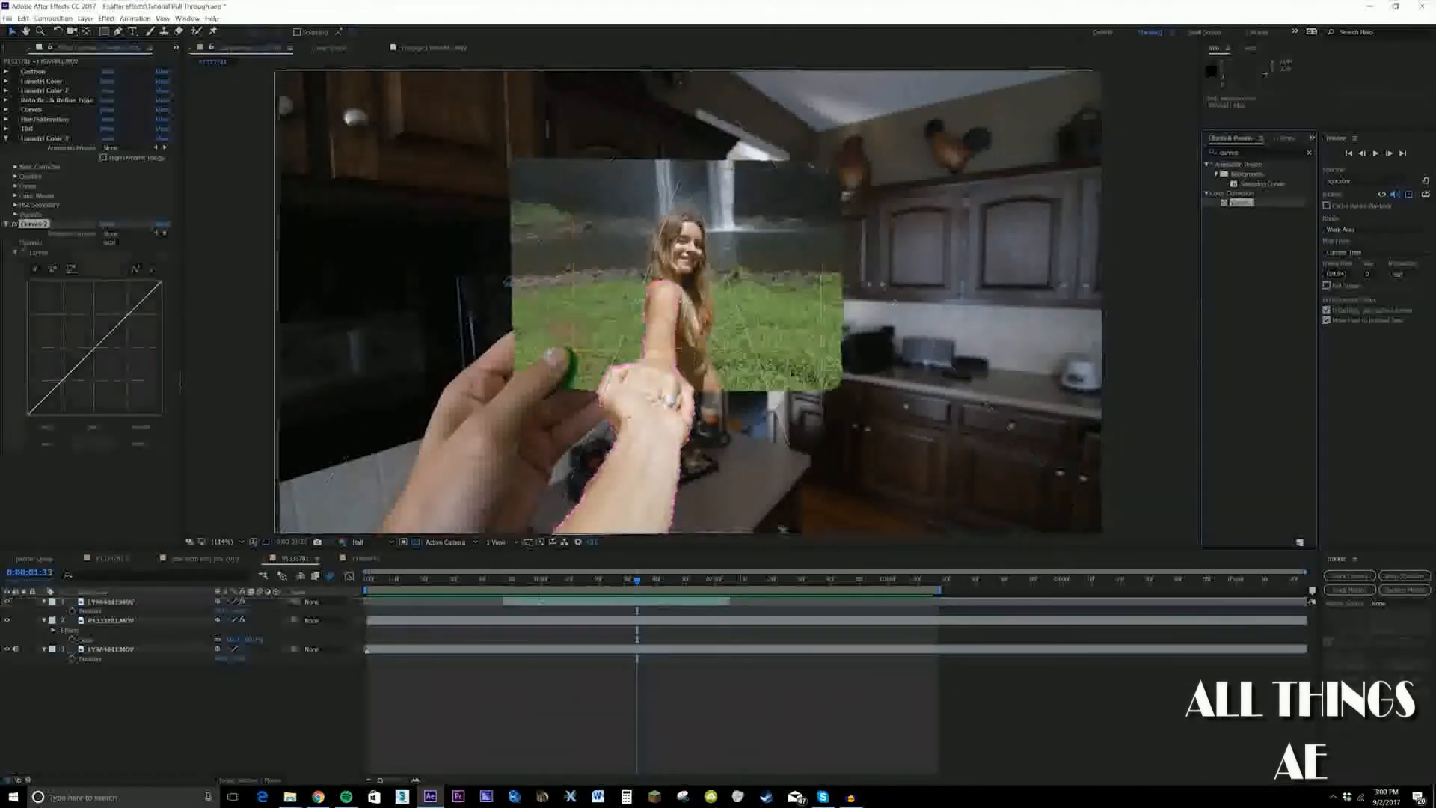
left_click_drag(90, 353, 86, 384)
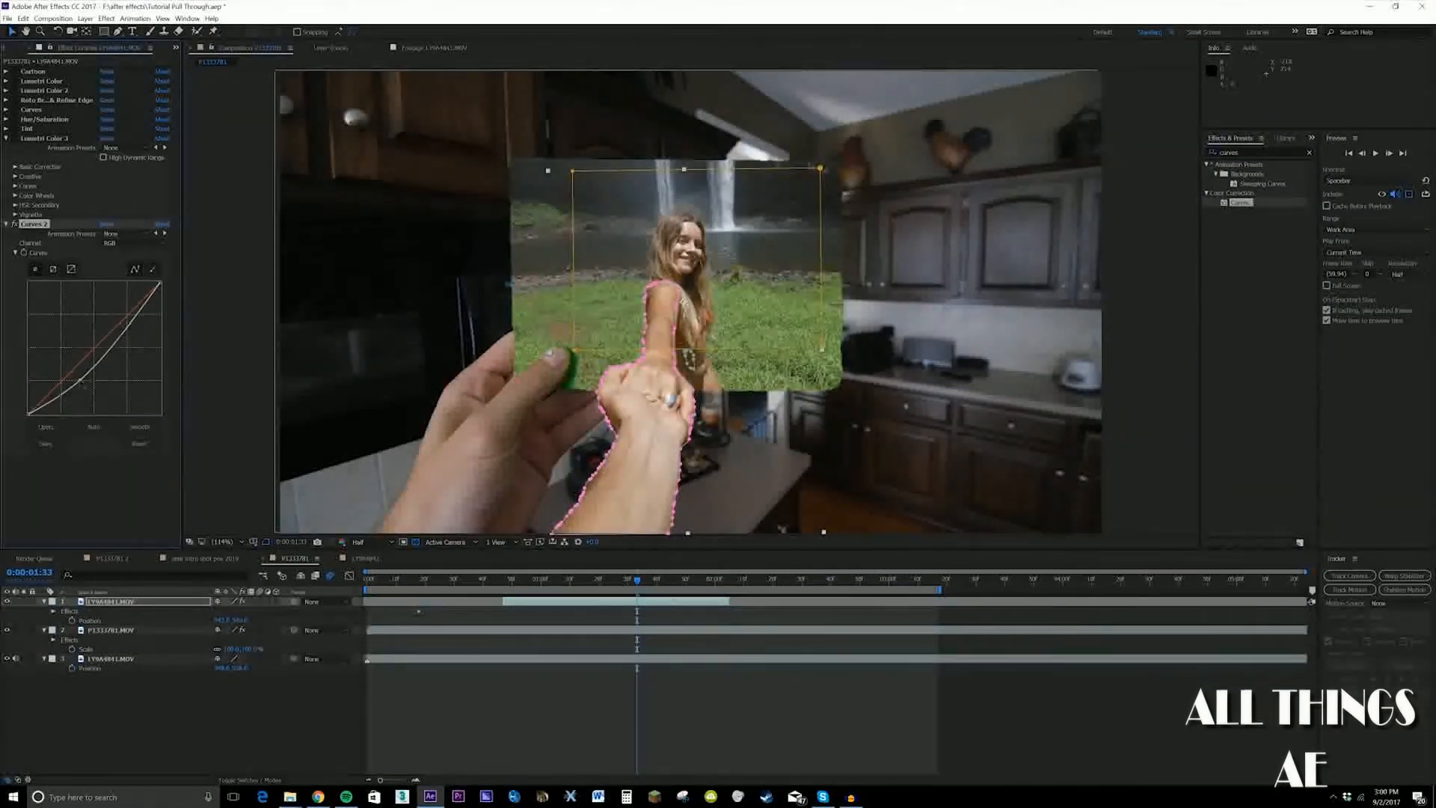
Compare the arm at 0:00:01:36 with and without the Curves effect
left_click(123, 483)
left_click_drag(638, 580, 645, 579)
left_click(16, 225)
left_click(15, 225)
left_click(15, 225)
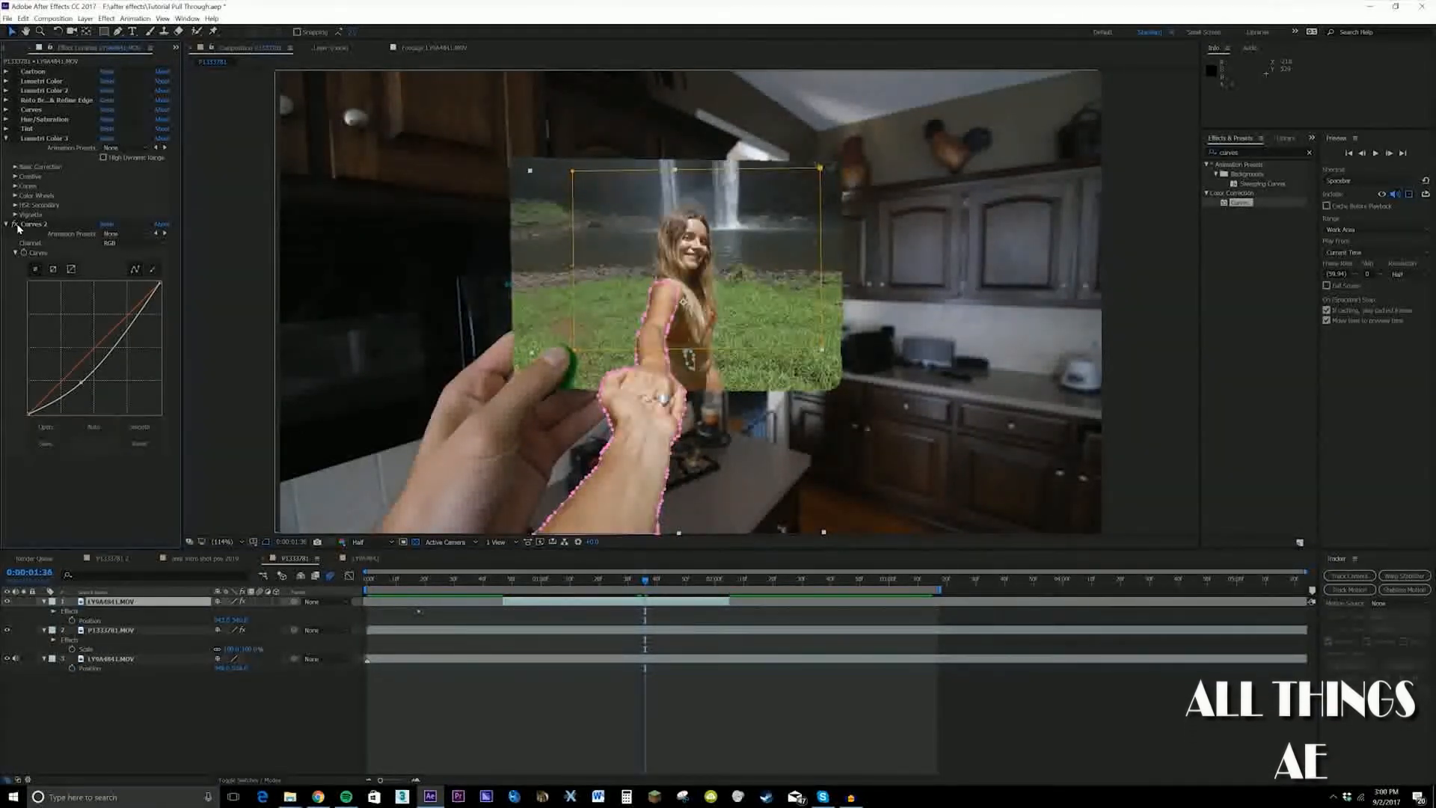
At 0:00:00:47, add two null objects above the footage layers
left_click_drag(640, 587, 505, 587)
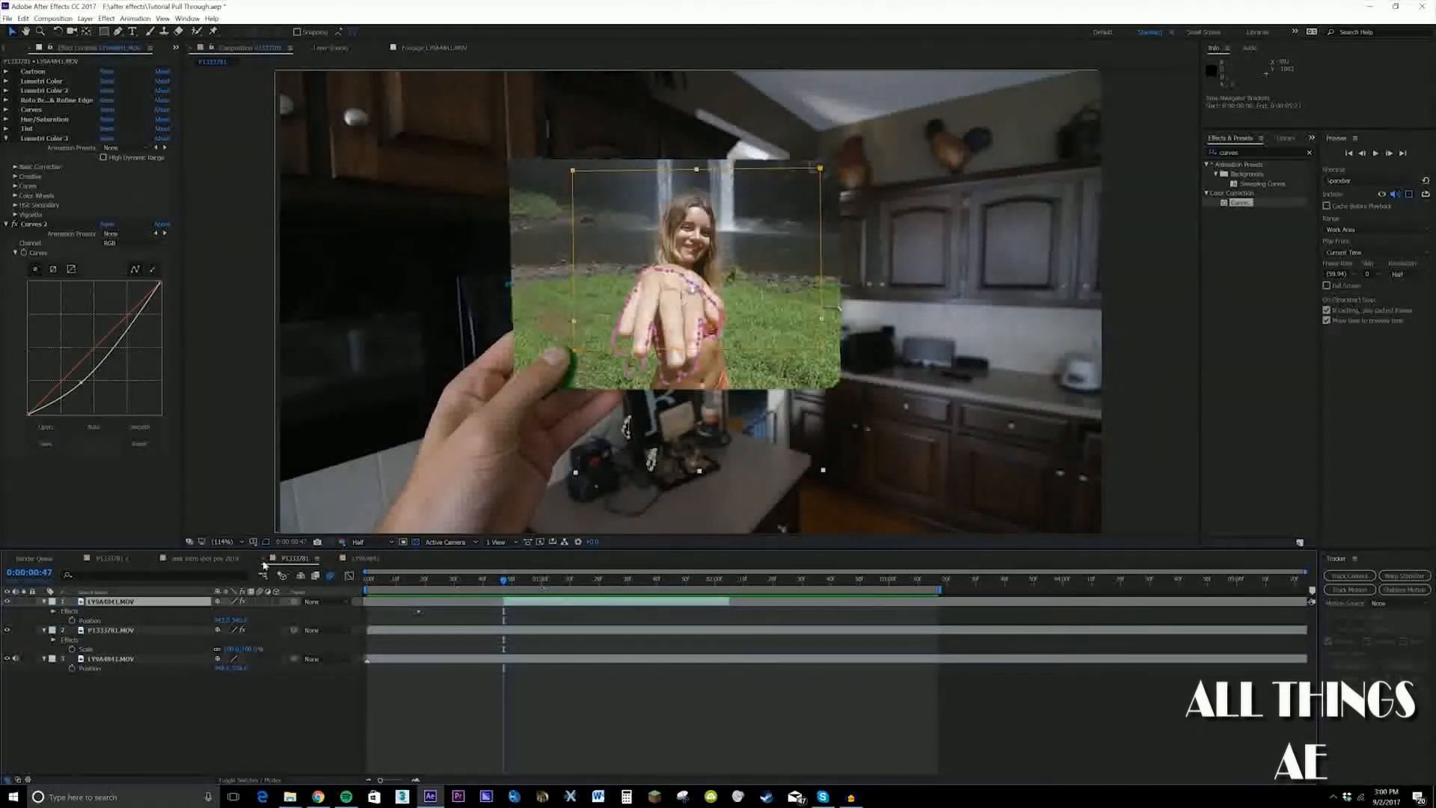
right_click(178, 596)
mouse_move(212, 603)
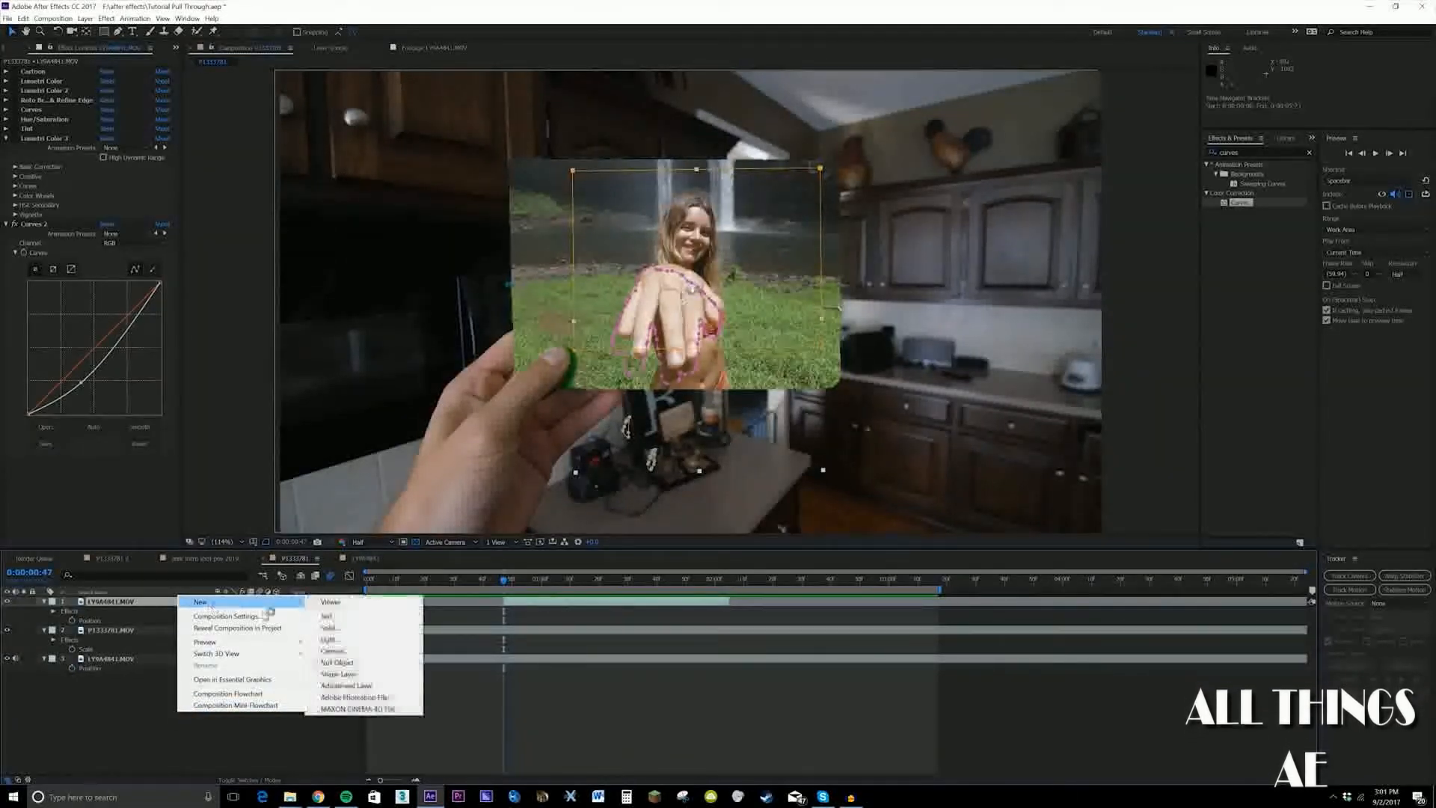
left_click(337, 662)
right_click(233, 603)
mouse_move(258, 608)
left_click(396, 667)
left_click(431, 389)
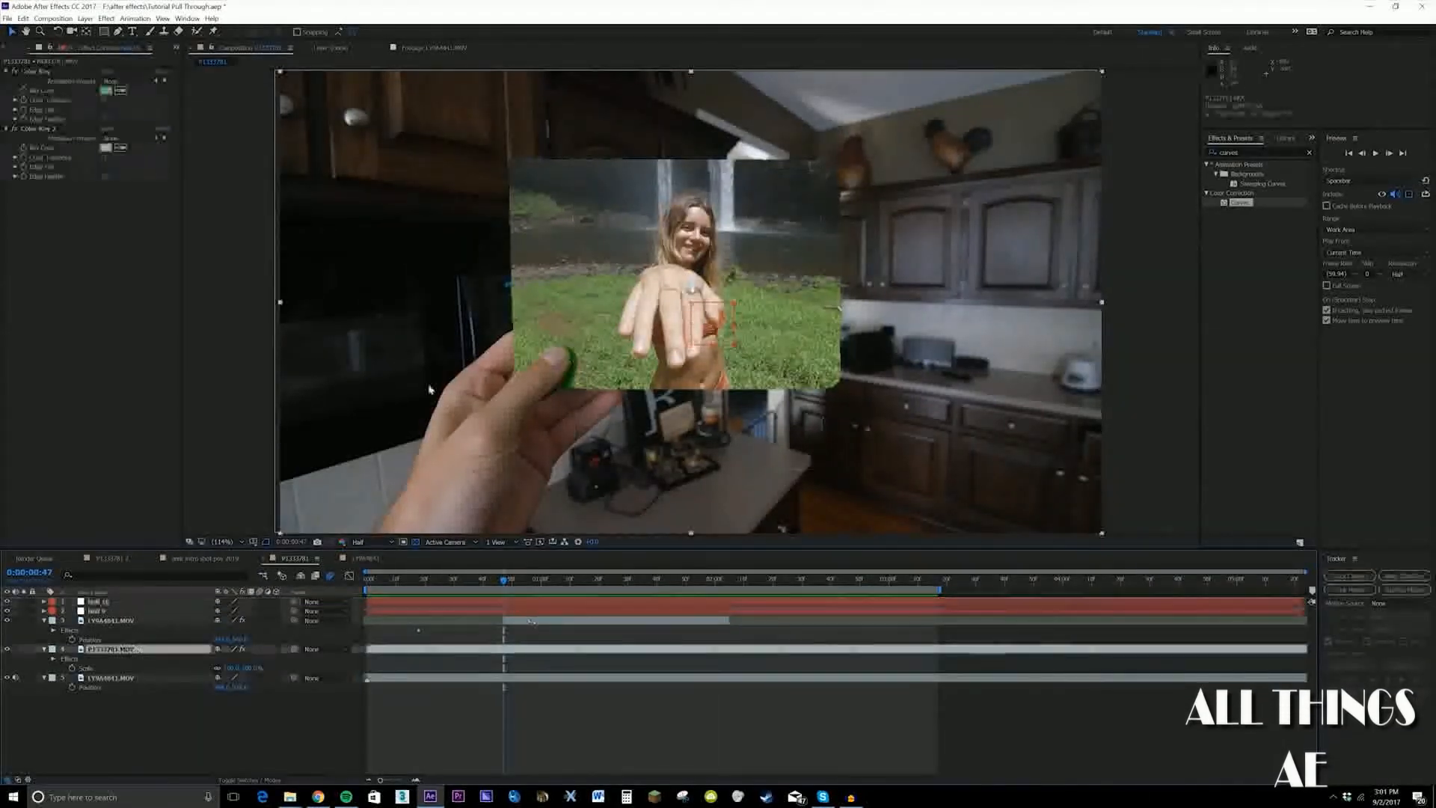
Parent the green card layer to Null 9 and both waterfall layers to Null 10
left_click_drag(251, 634, 133, 613)
left_click(119, 620)
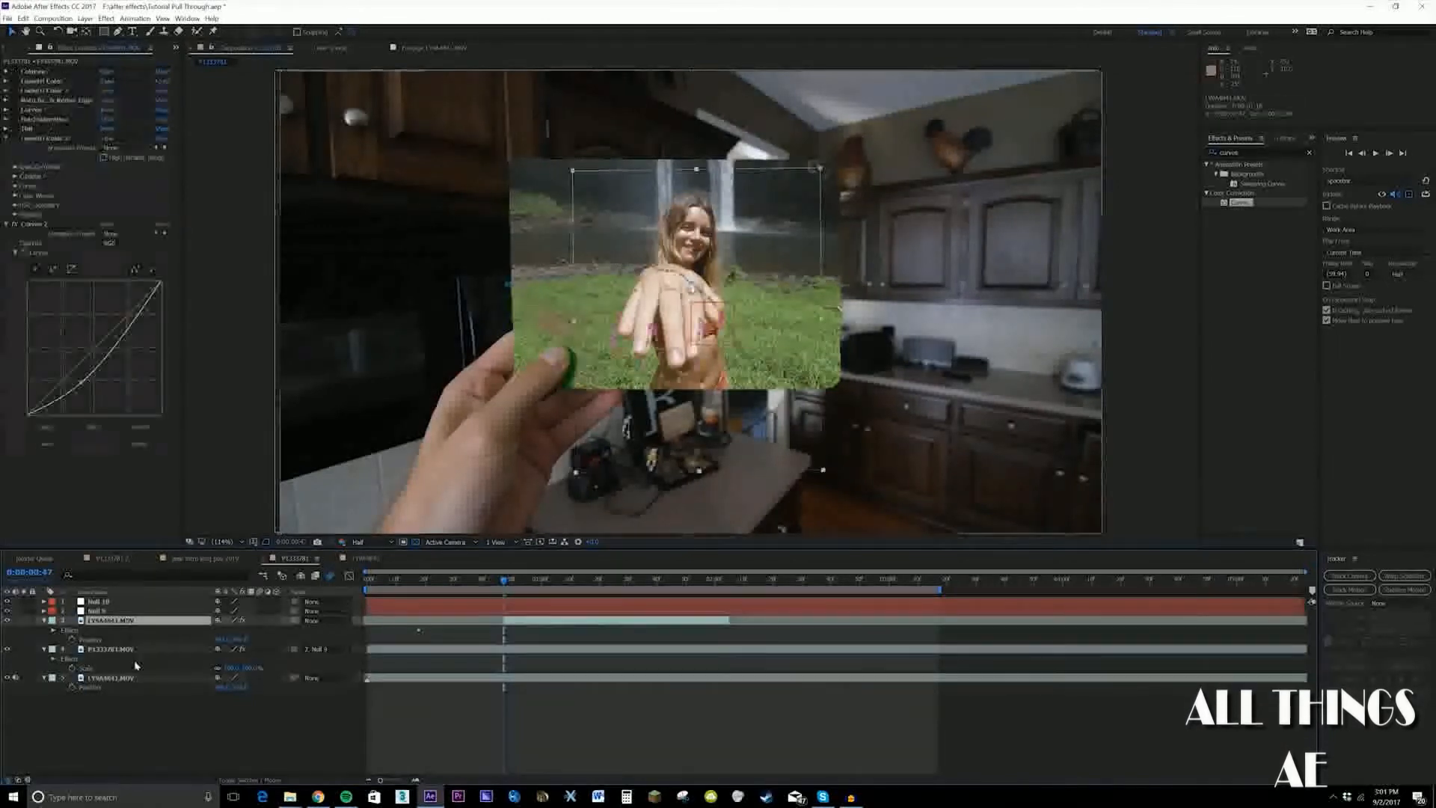
left_click(127, 677, "ctrl")
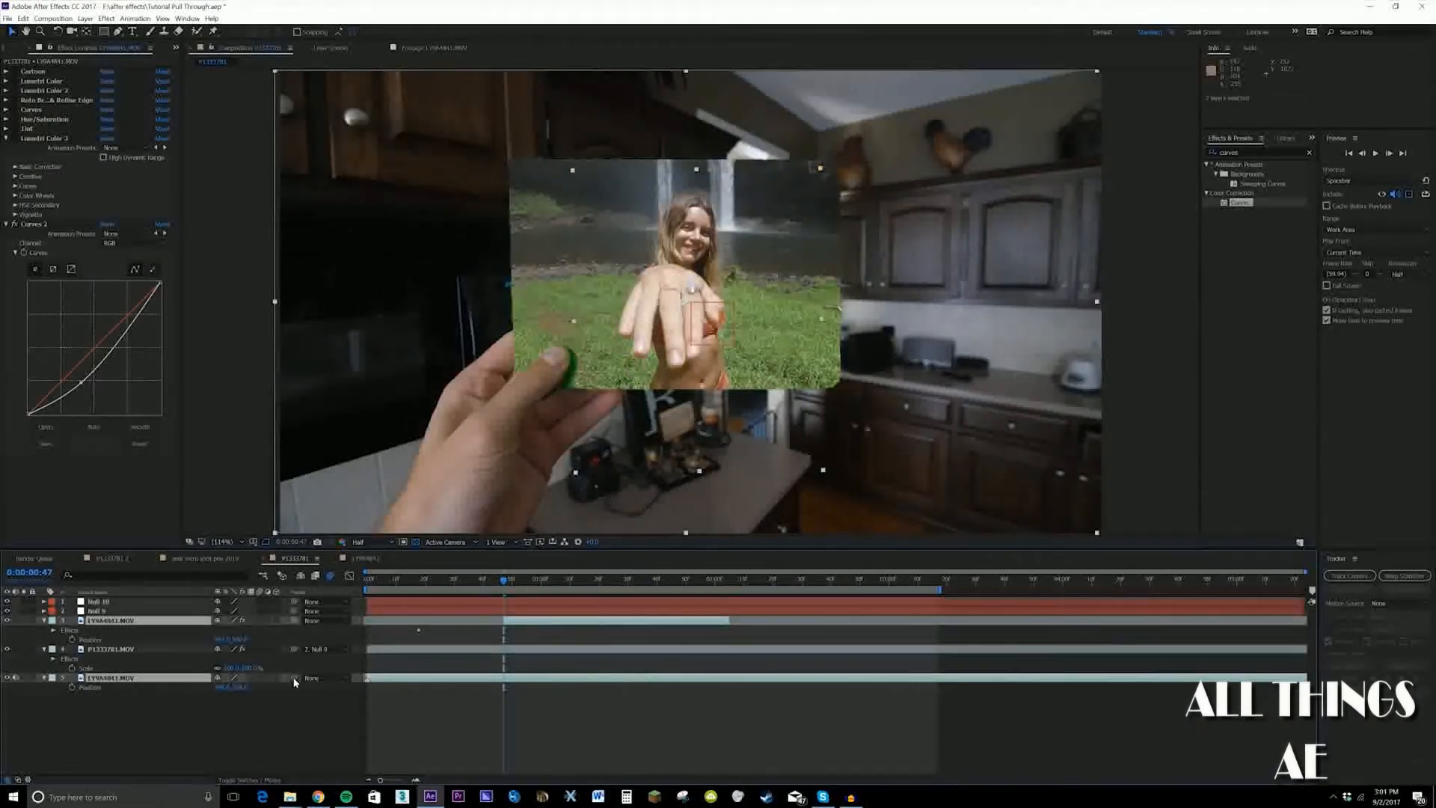
left_click_drag(293, 678, 98, 602)
Start Scale keyframing on Null 10 at 0:00:01:27 and scale it up slightly at 0:00:01:48
left_click(155, 603)
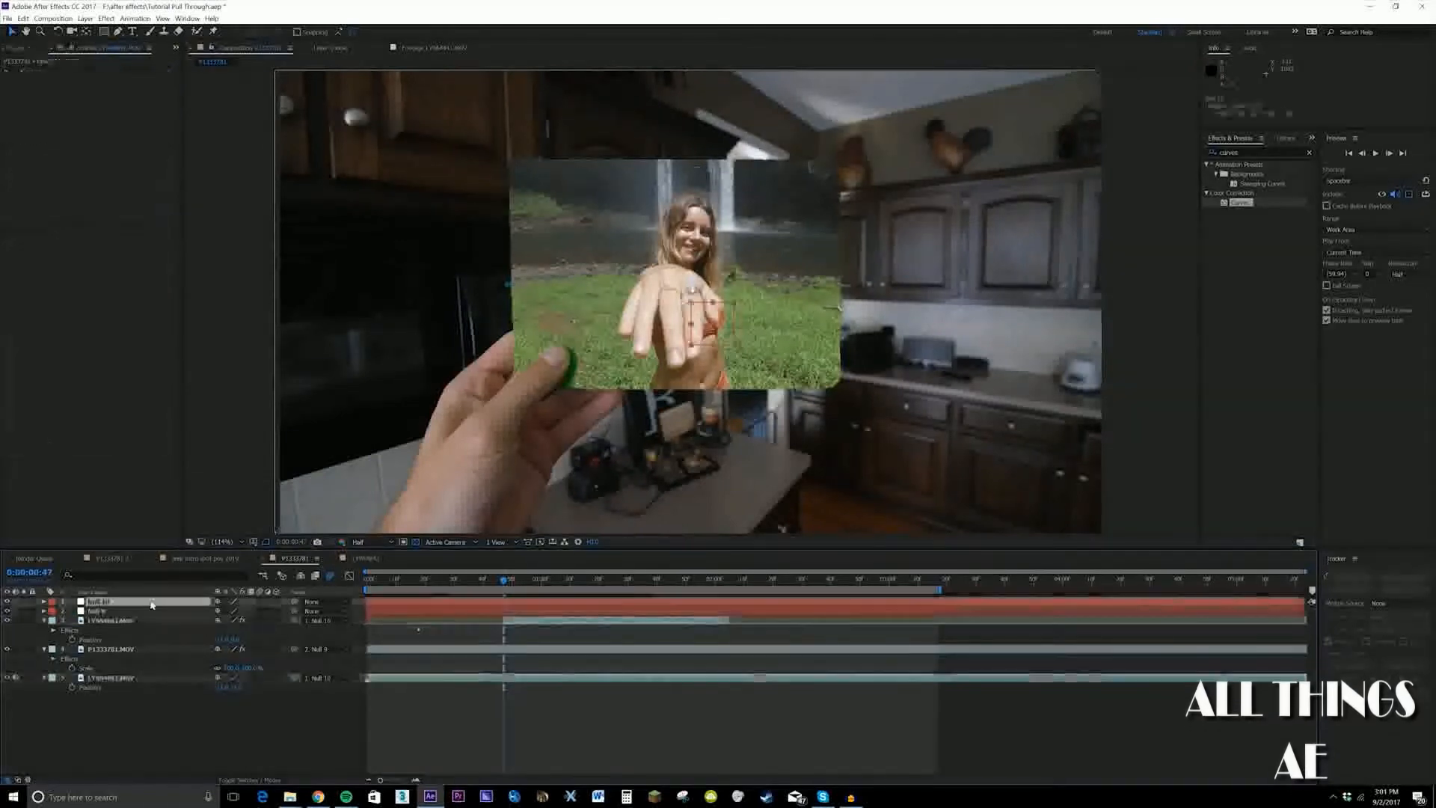
left_click_drag(503, 586, 619, 588)
key("s")
left_click(73, 612)
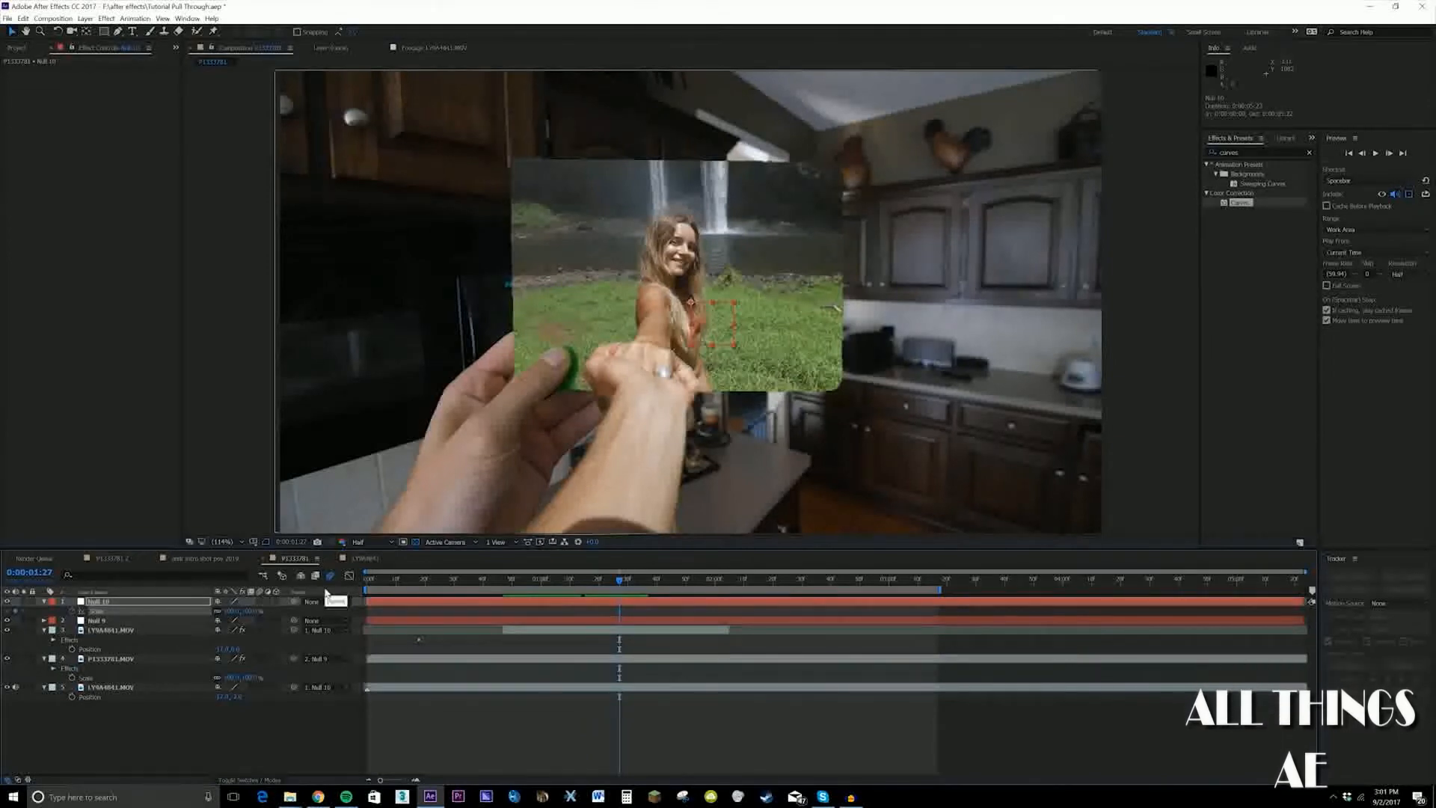
left_click_drag(622, 589, 680, 588)
left_click_drag(738, 349, 740, 352)
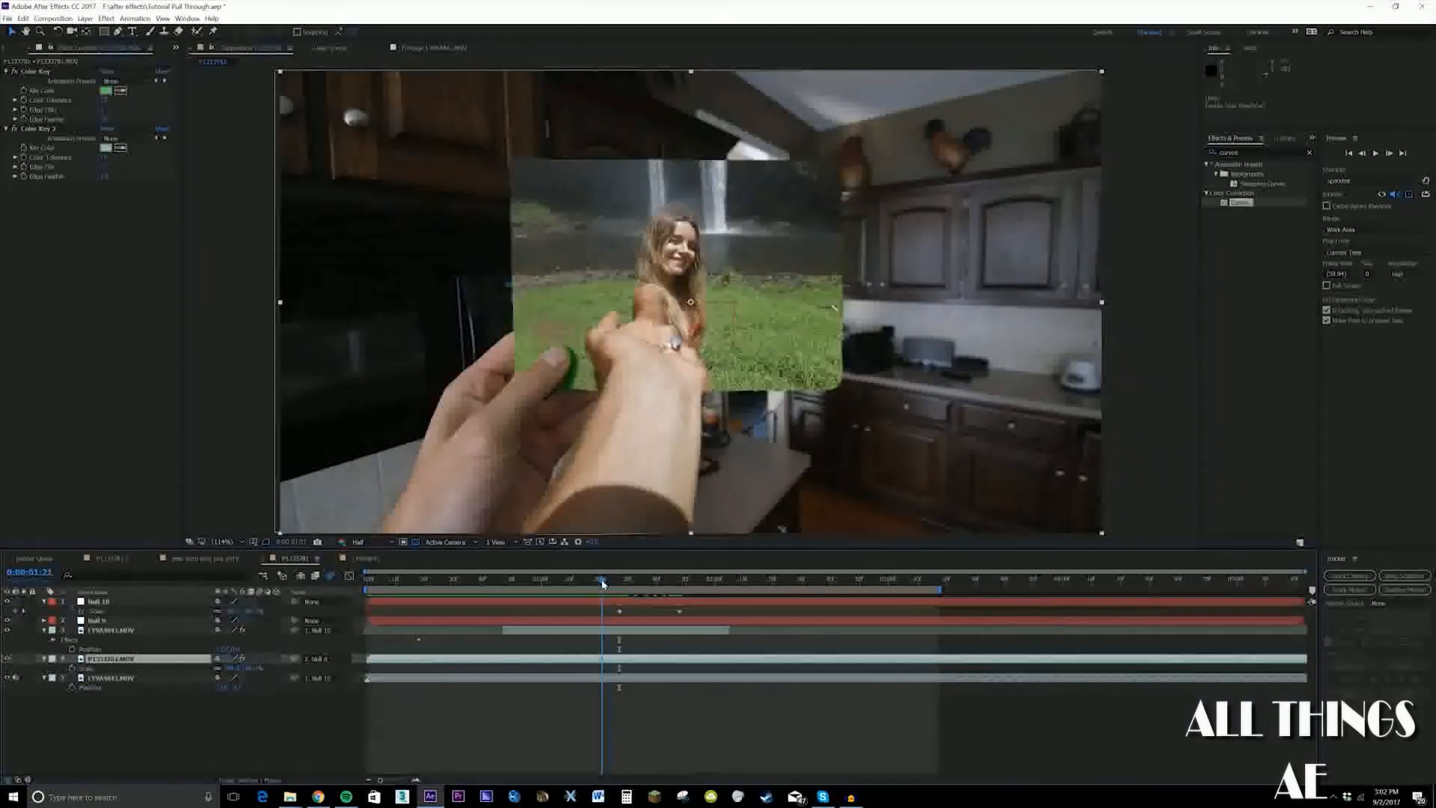
Start Scale keyframing on Null 9 at 0:00:01:27 and enlarge it strongly at 0:00:01:55
left_click_drag(603, 586, 620, 587)
left_click(98, 620)
key("s")
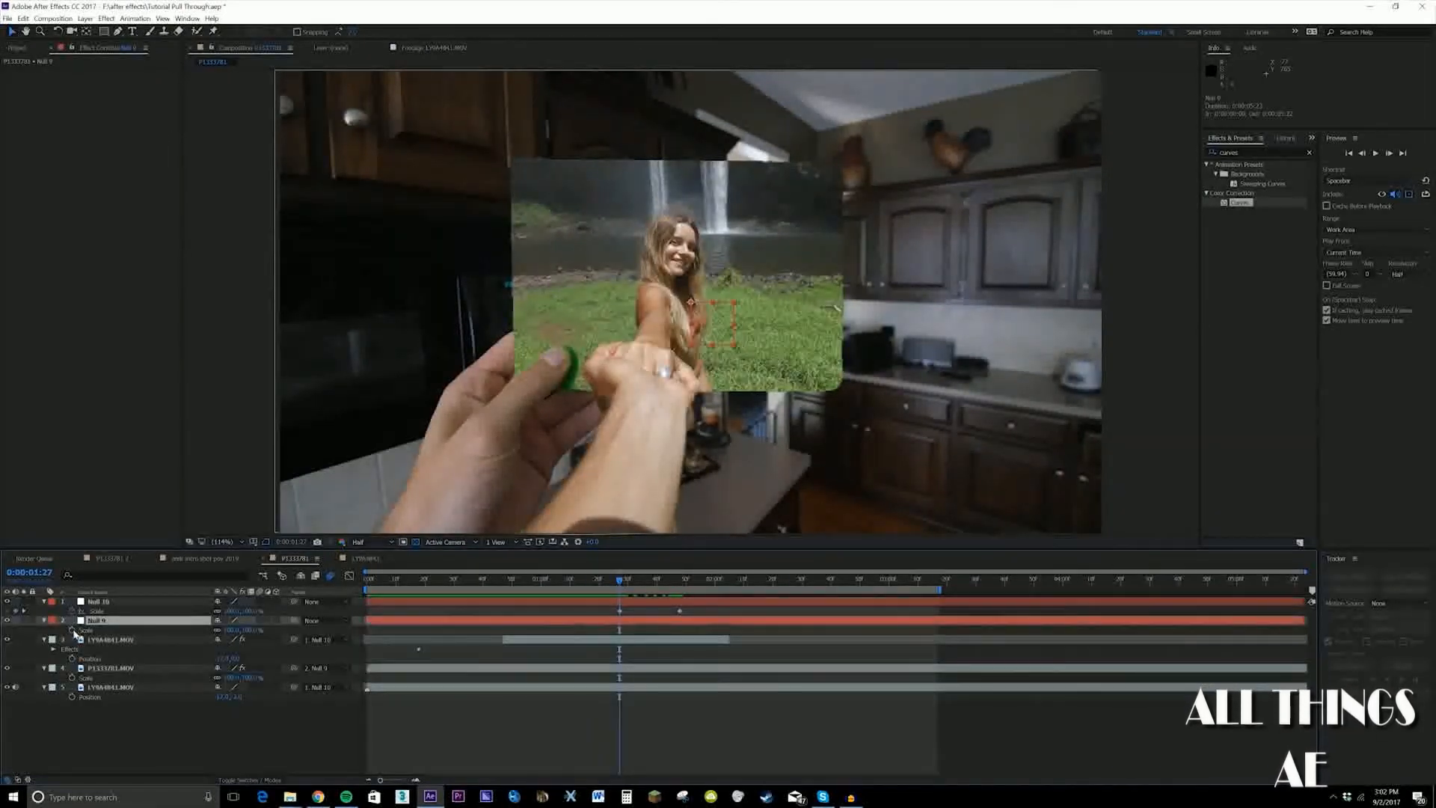
left_click(72, 630)
left_click_drag(624, 586, 701, 595)
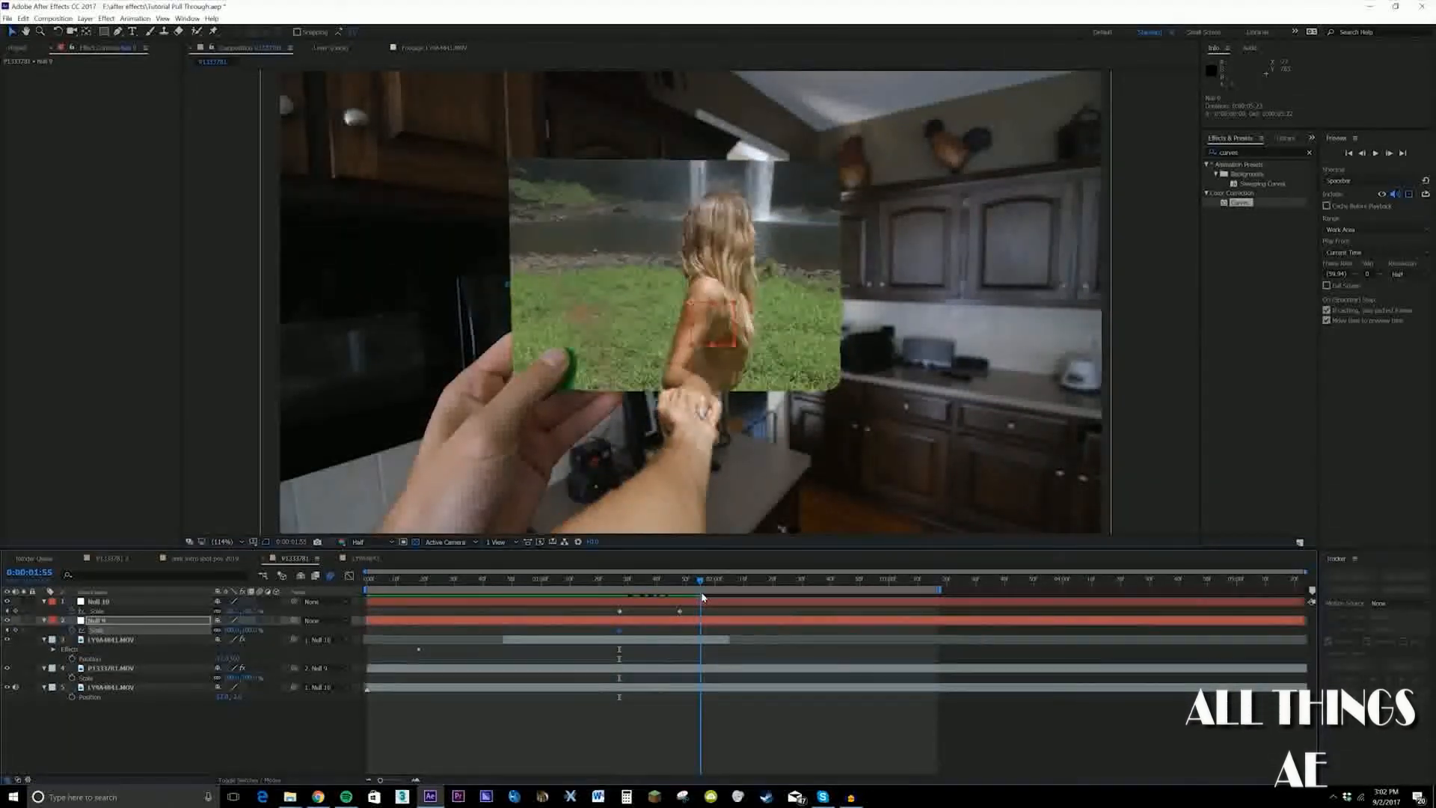
left_click_drag(737, 349, 837, 433)
Keyframe Null 9's Position and enlarge it further so the card leaves the frame, move its first keyframes earlier, and preview the animation
key("j")
key("j")
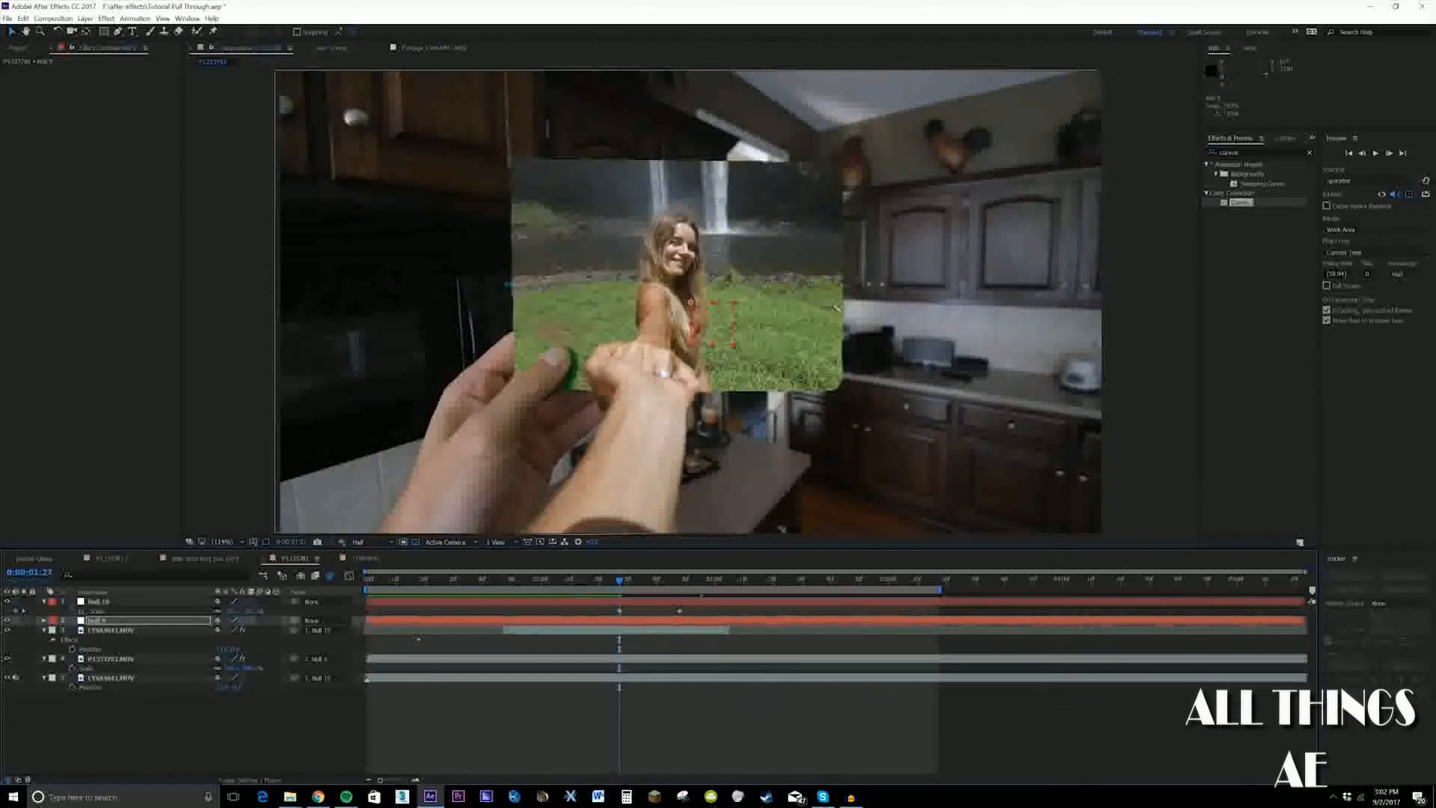
key("alt+shift+p")
left_click_drag(637, 582, 700, 588)
mouse_move(721, 402)
left_mouse_down()
mouse_move(696, 442)
mouse_move(721, 430)
left_mouse_up()
left_click_drag(229, 643, 280, 643)
left_click_drag(694, 626, 614, 642)
key("Home")
key("space")
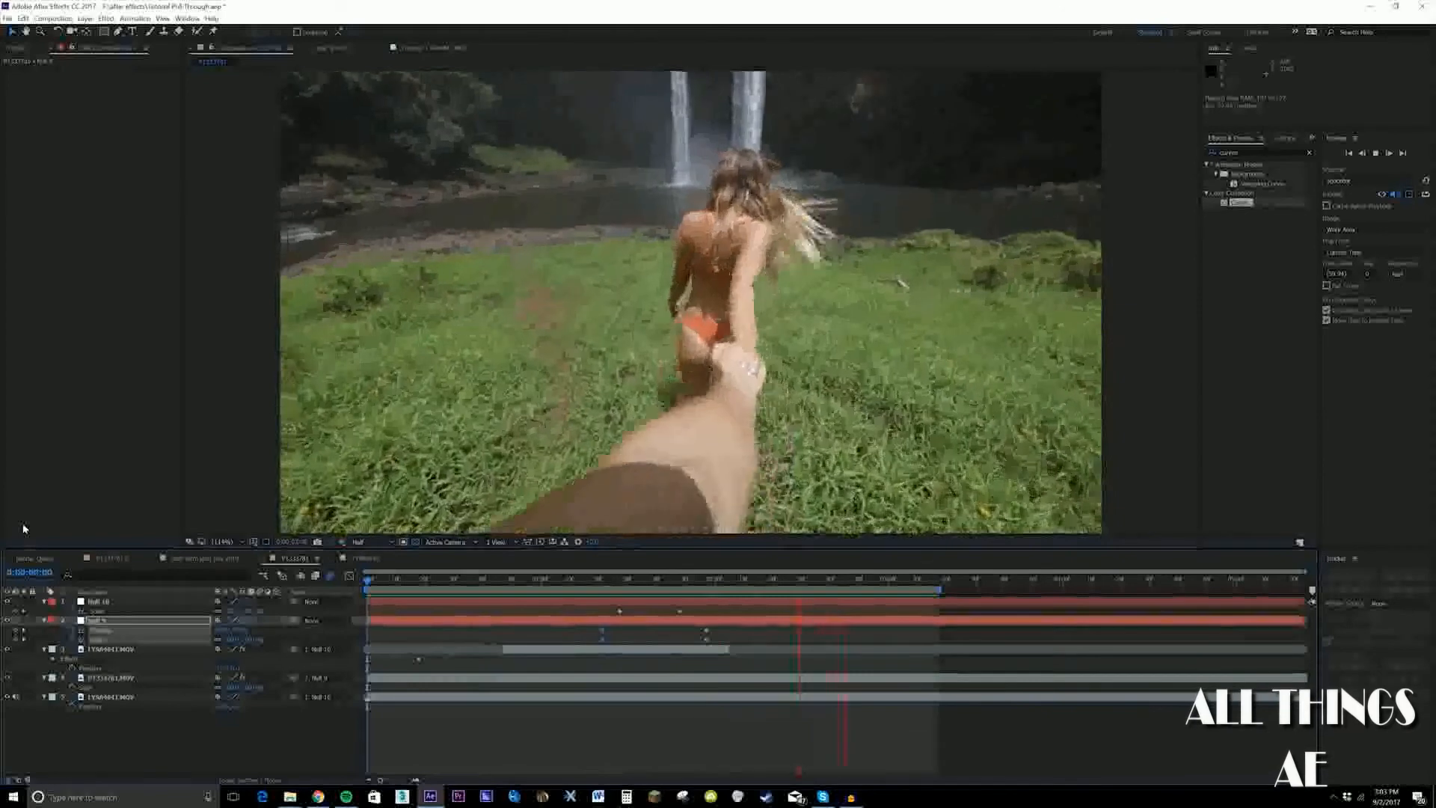
Enable motion blur on the waterfall and green card layers and preview the result
left_click(253, 780)
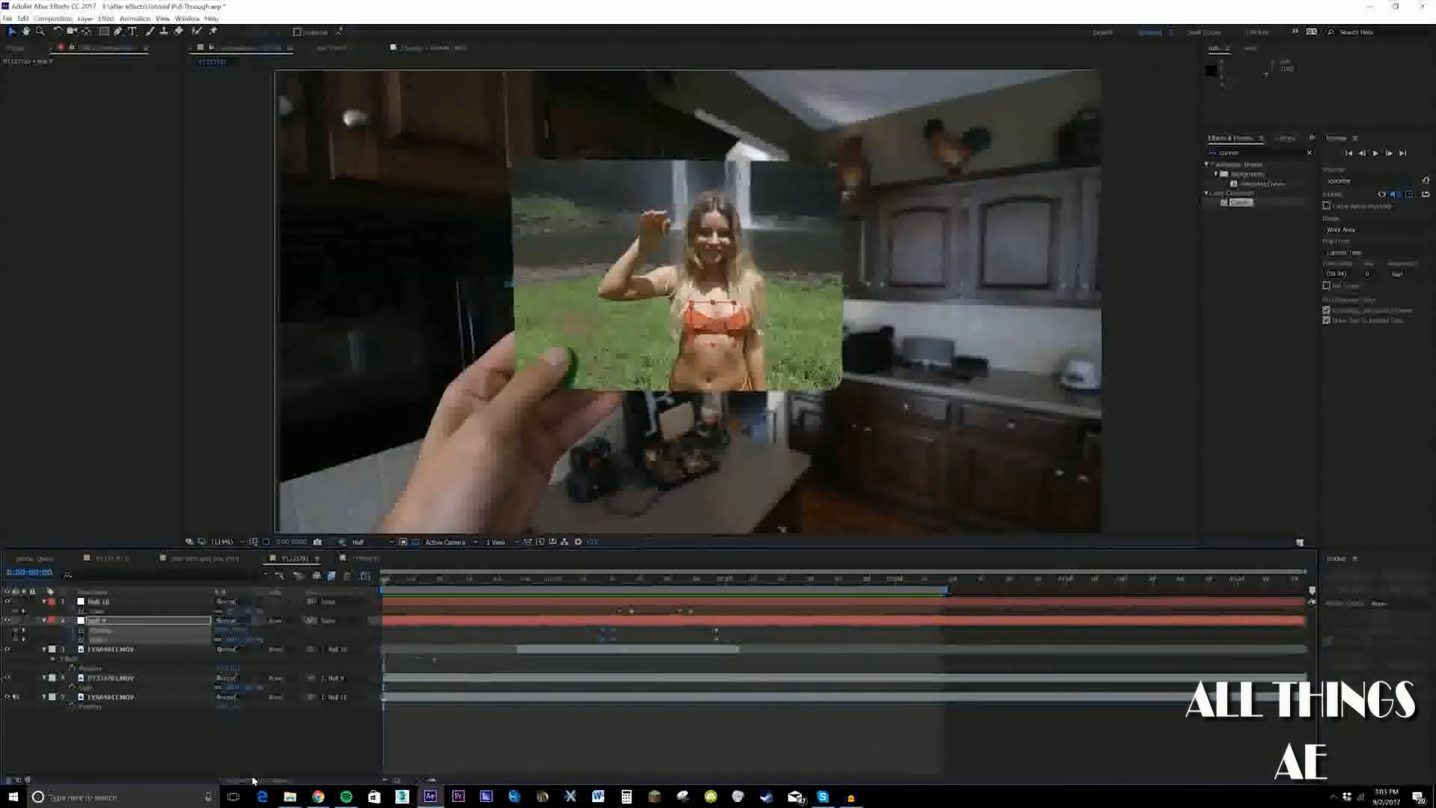
left_click(268, 779)
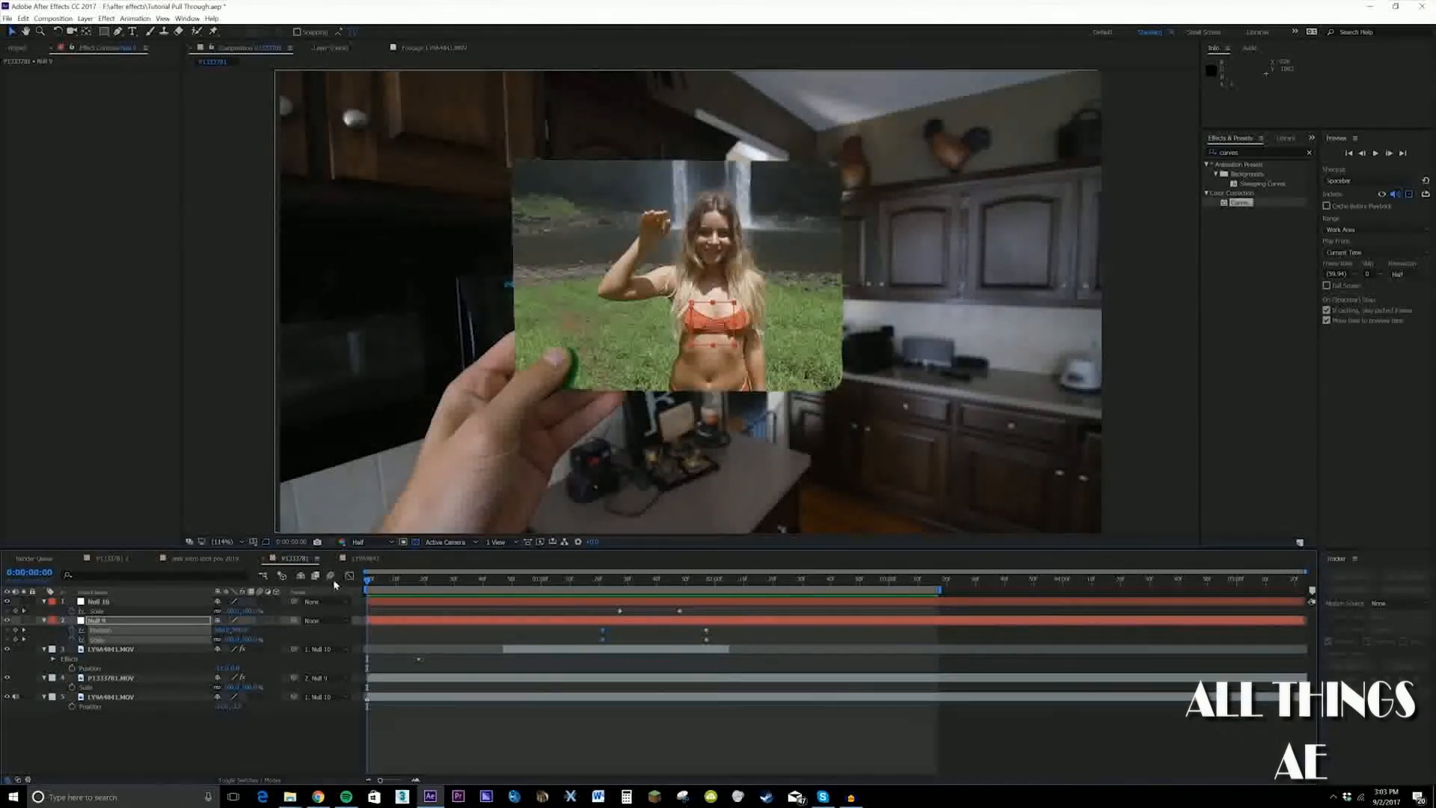
left_click(120, 651)
left_click(262, 679)
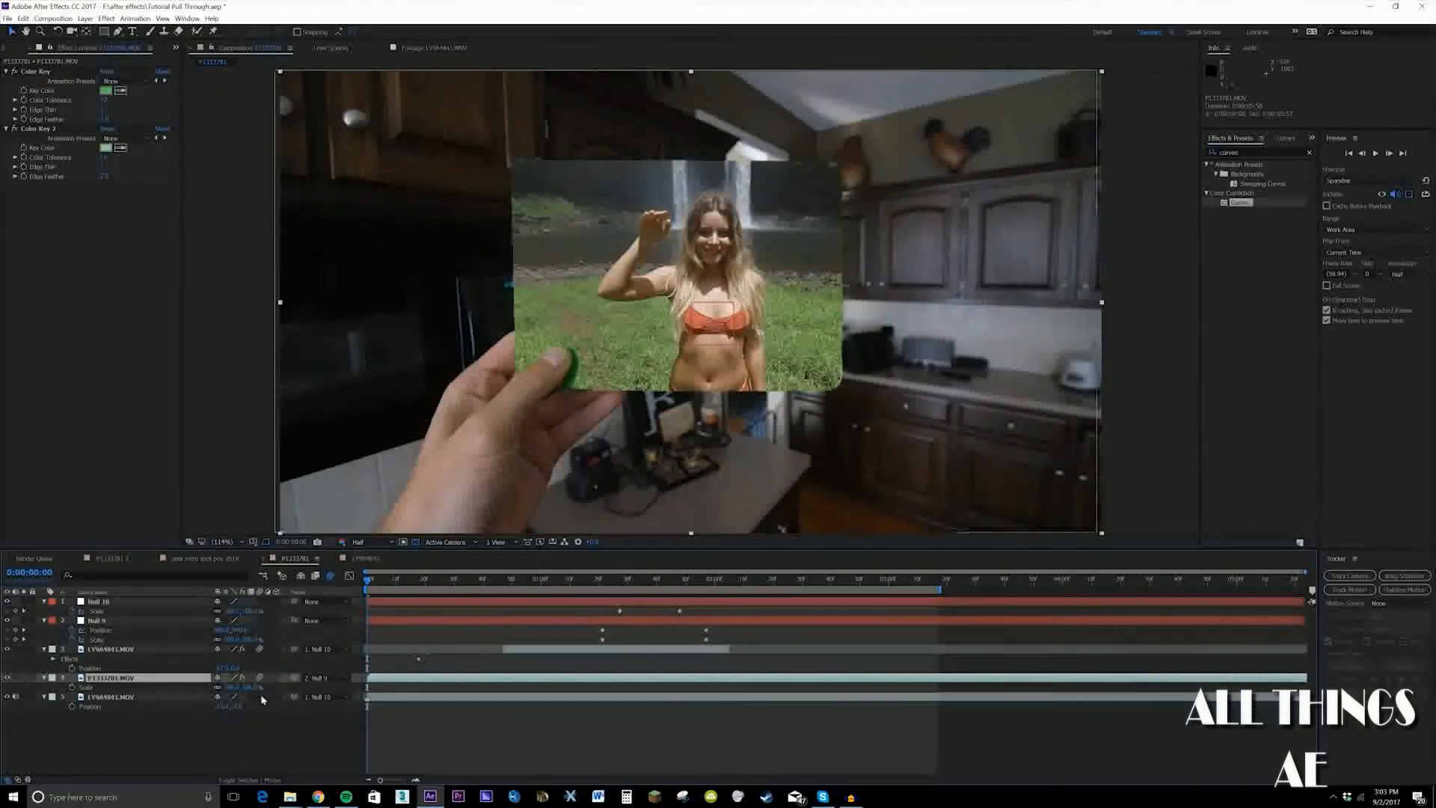
key("space")
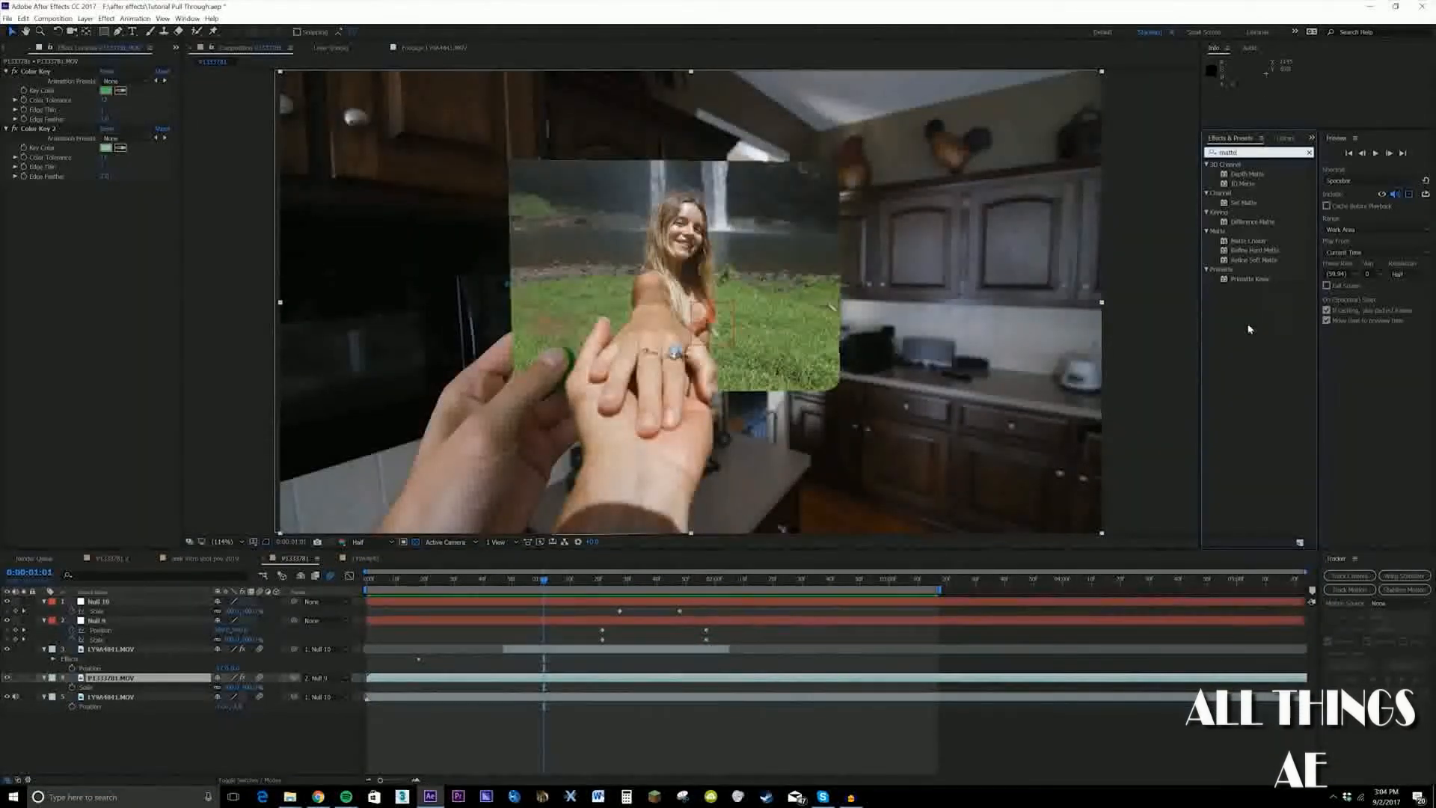
Apply Matte Choker to the green card layer, adjust its choke and softness, and switch the effect off
left_click(1257, 242)
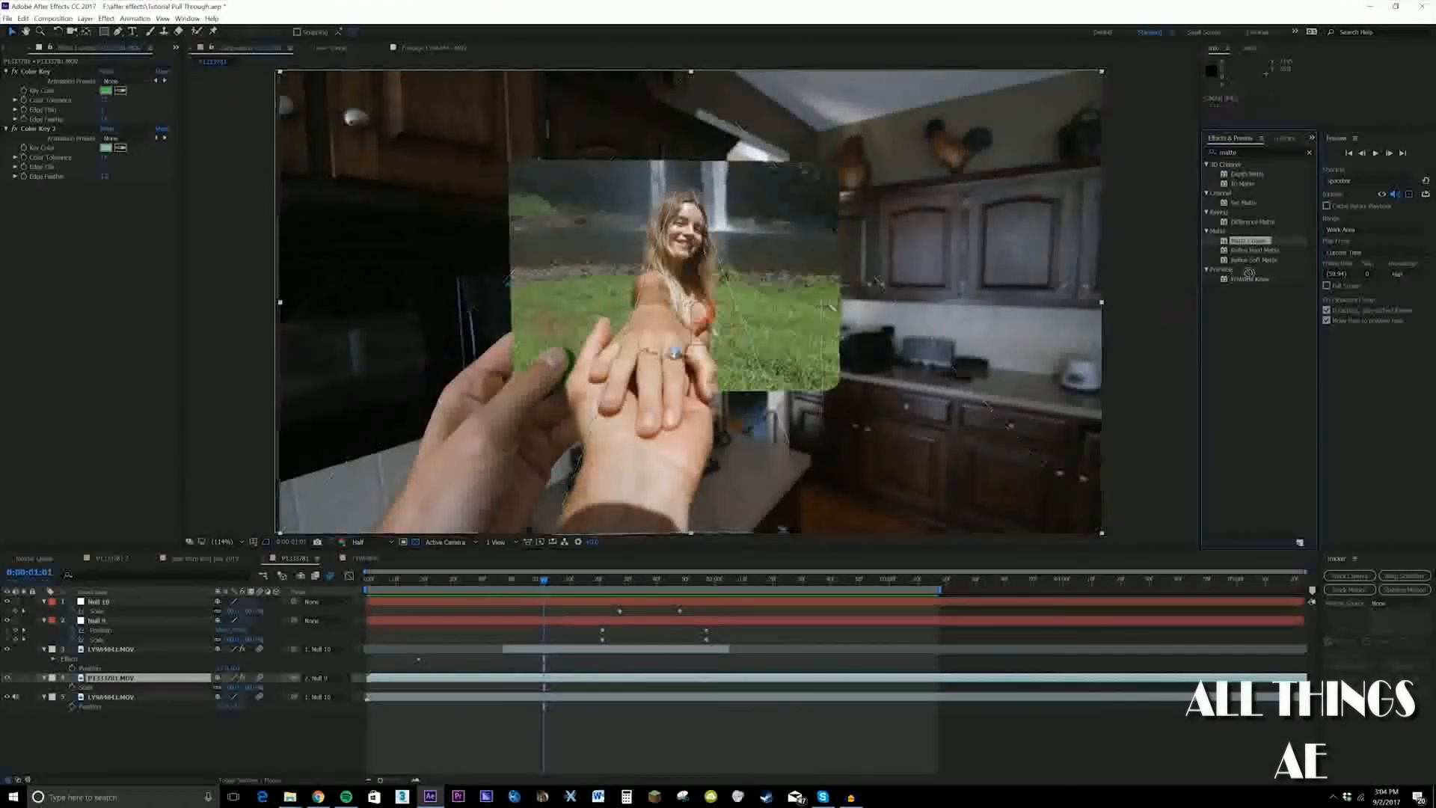
type("matte")
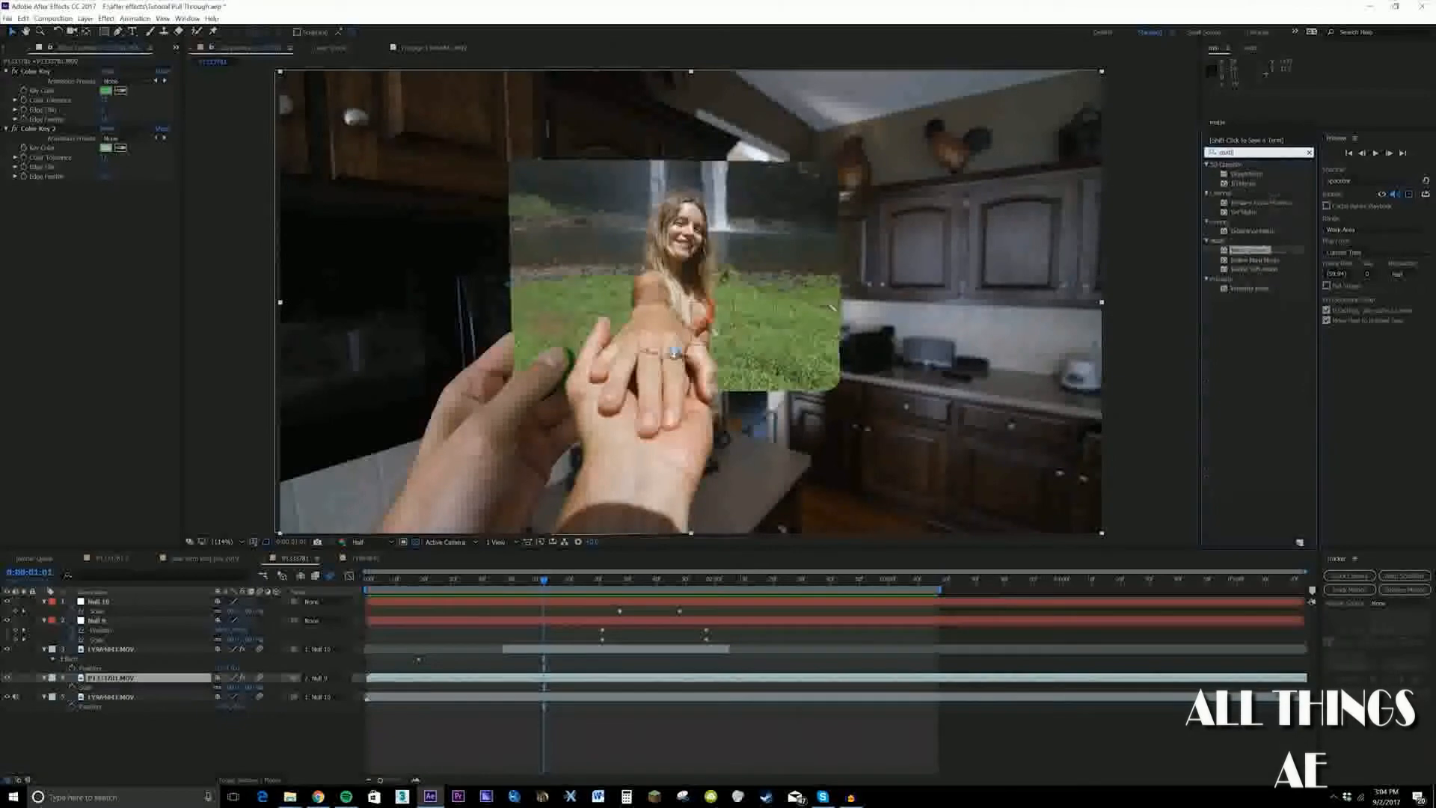
left_click_drag(1236, 233, 142, 681)
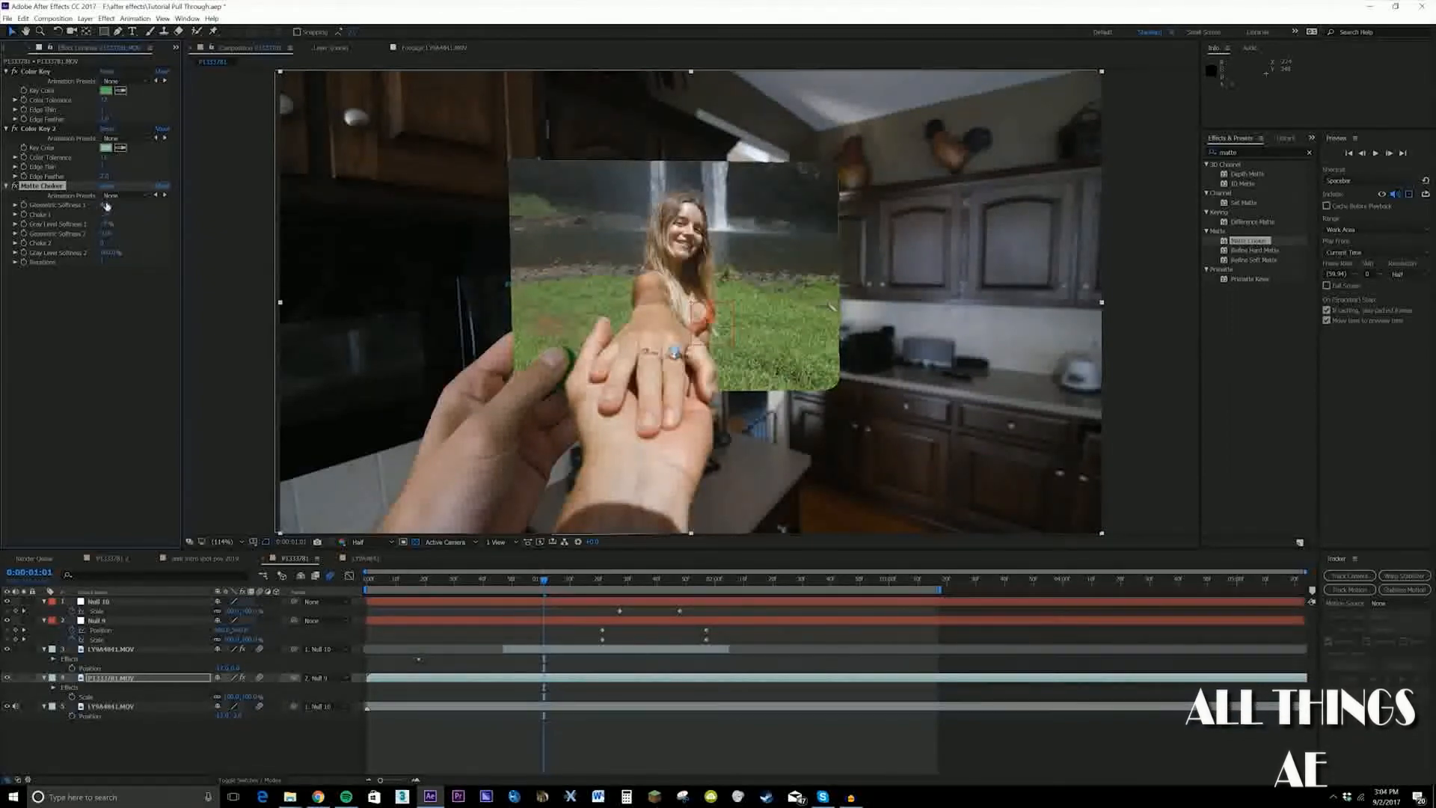
left_click_drag(105, 204, 115, 205)
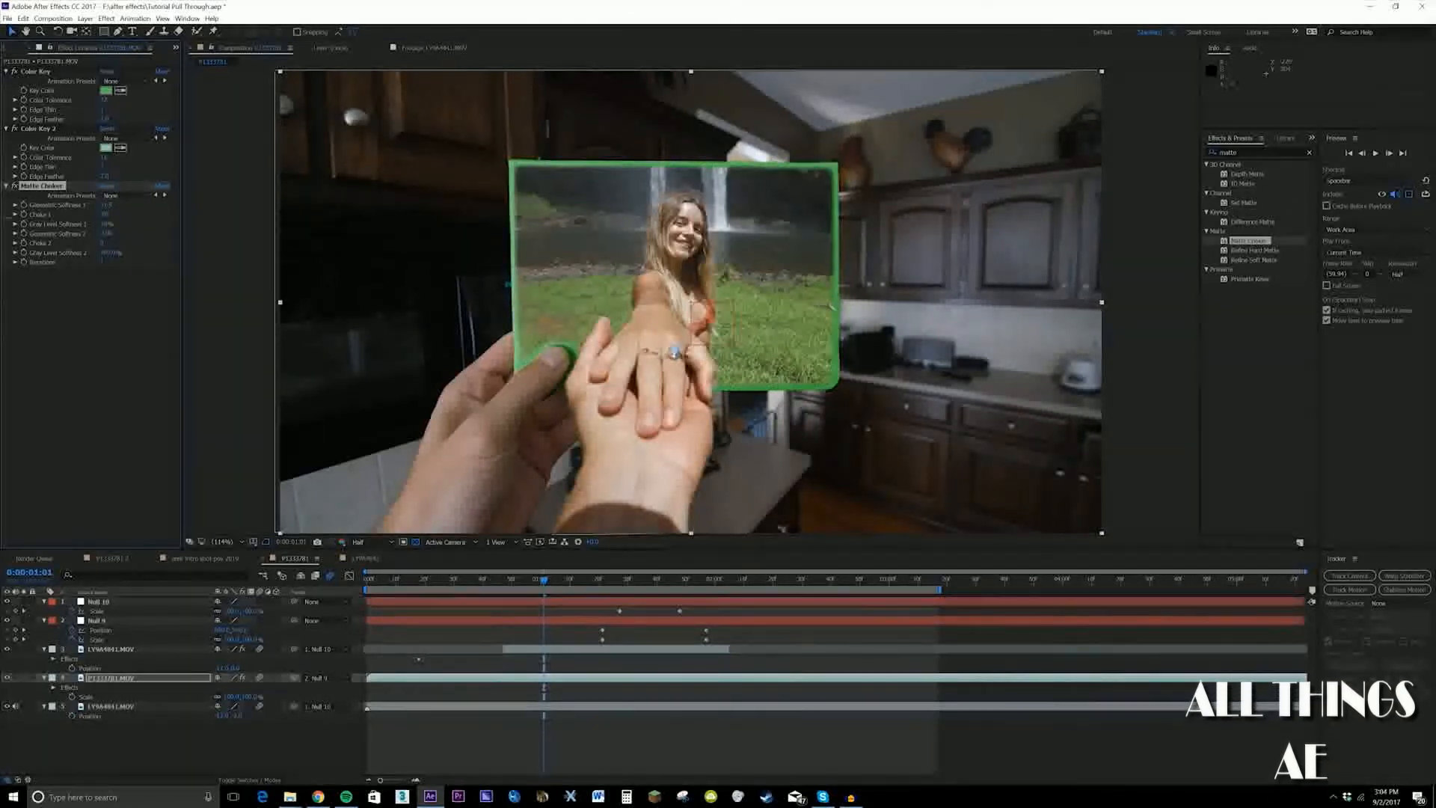
left_click(561, 583)
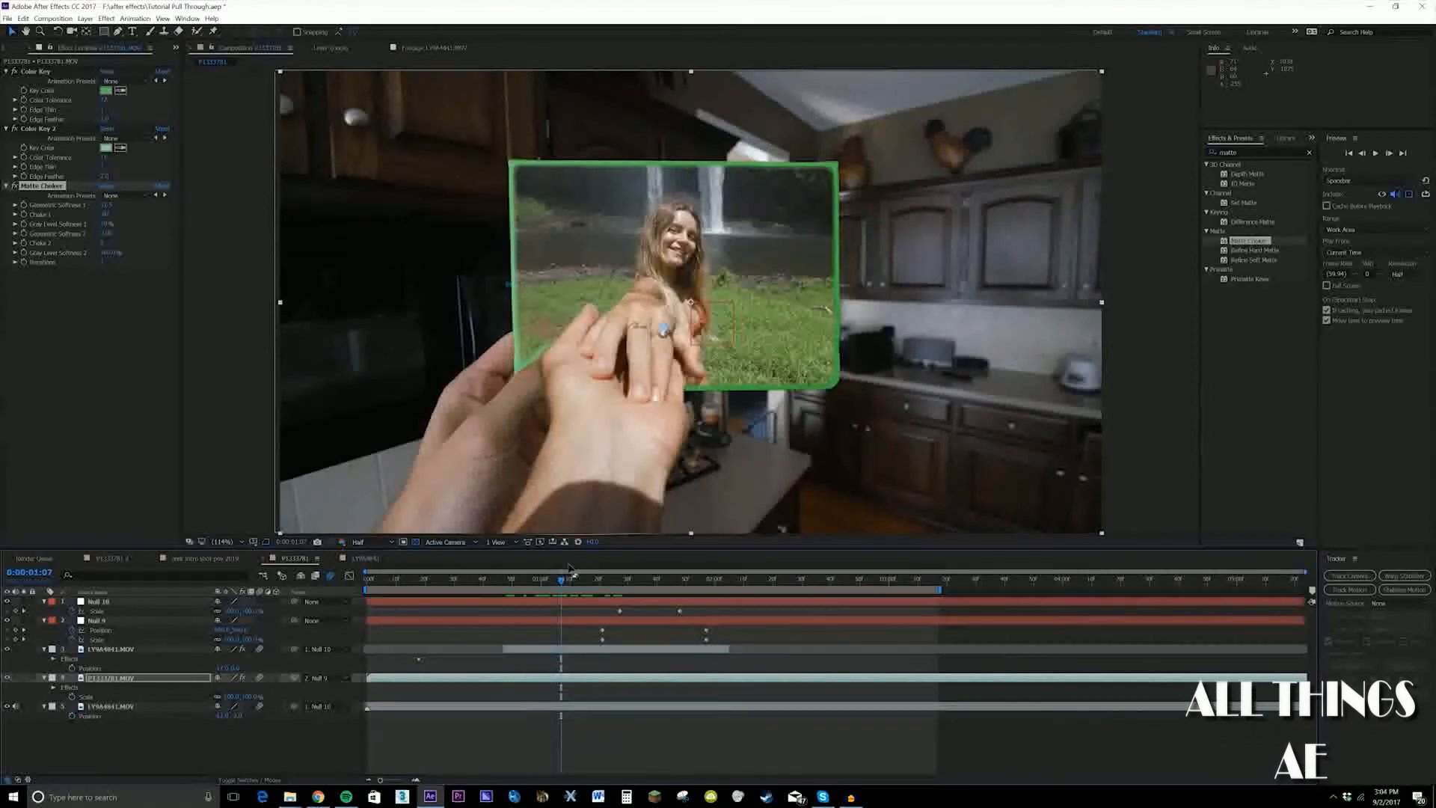
left_click(14, 186)
Apply CC Lens to the bottom waterfall layer at 0:00:01:21, raise its Size until the distortion disappears, and start keyframing Size
left_click_drag(561, 583, 603, 585)
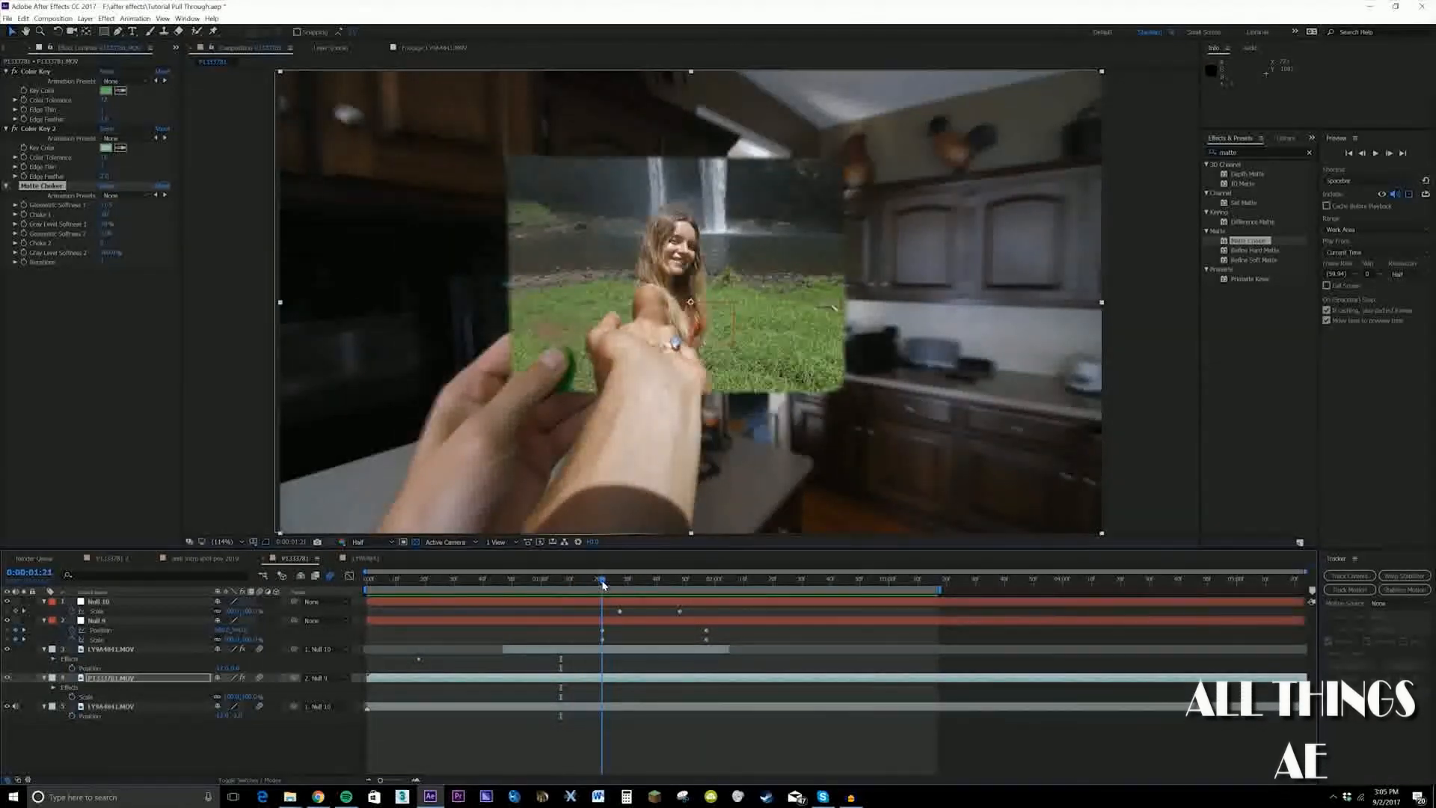
left_click_drag(1253, 152, 995, 130)
type("cc lens")
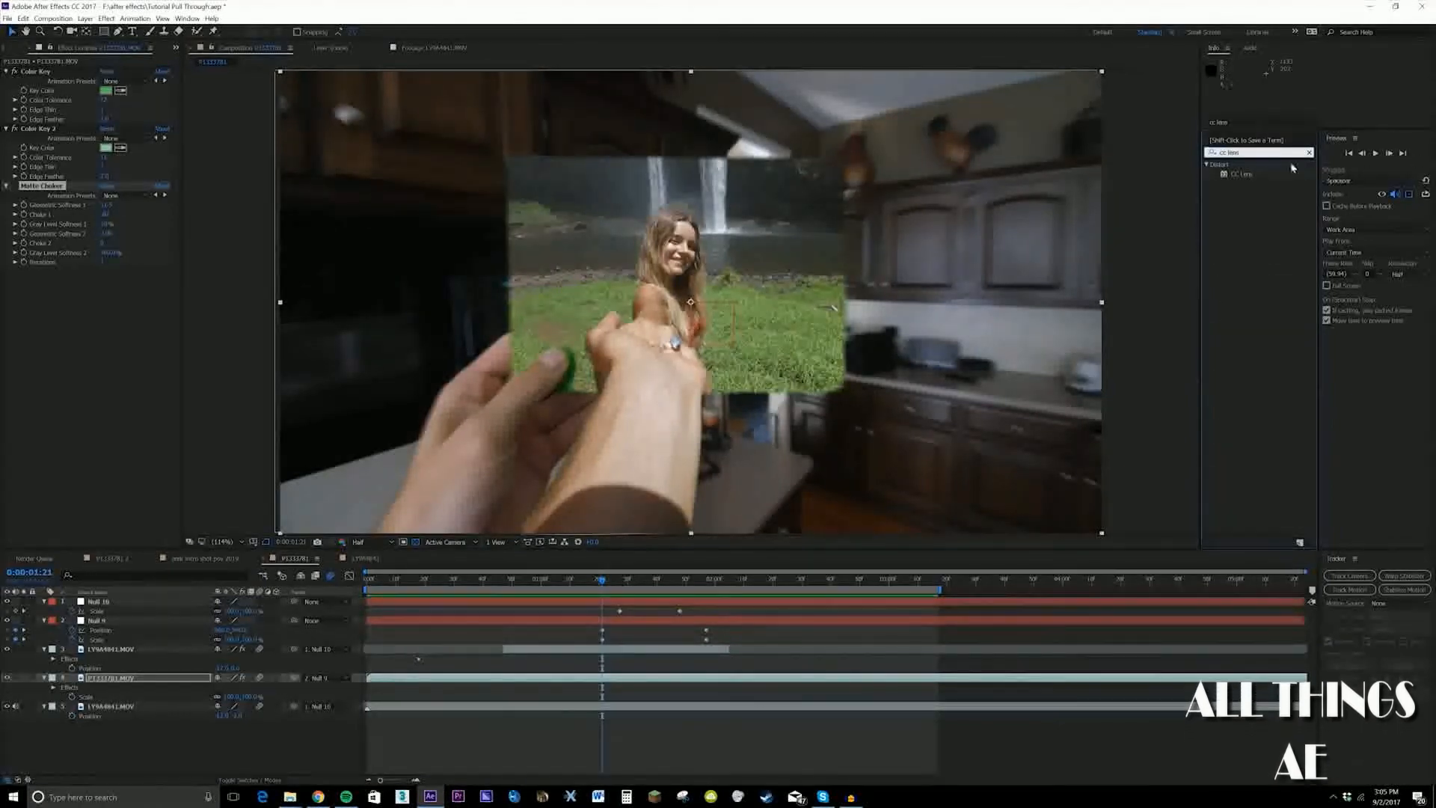
left_click_drag(1254, 180, 169, 709)
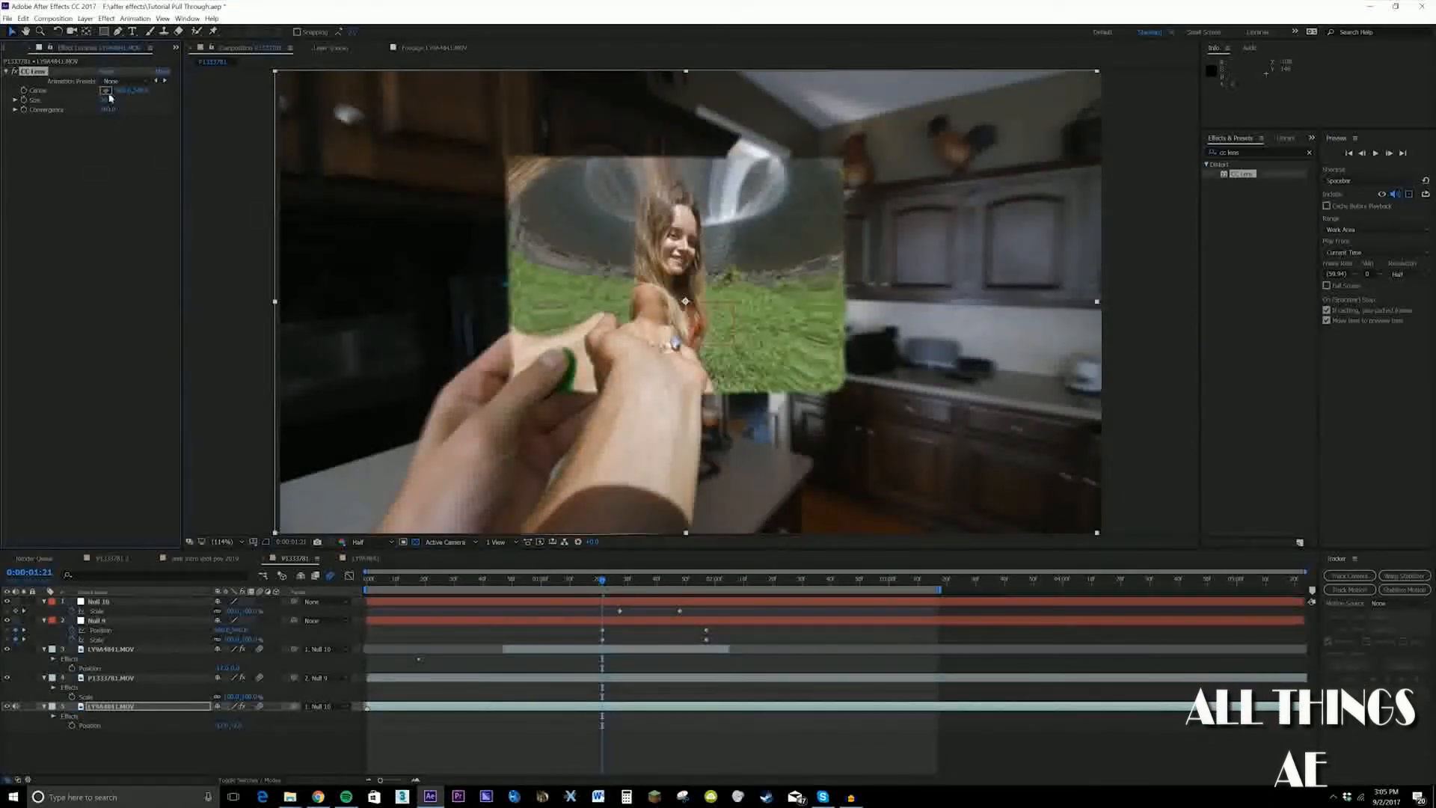
left_click_drag(106, 99, 344, 161)
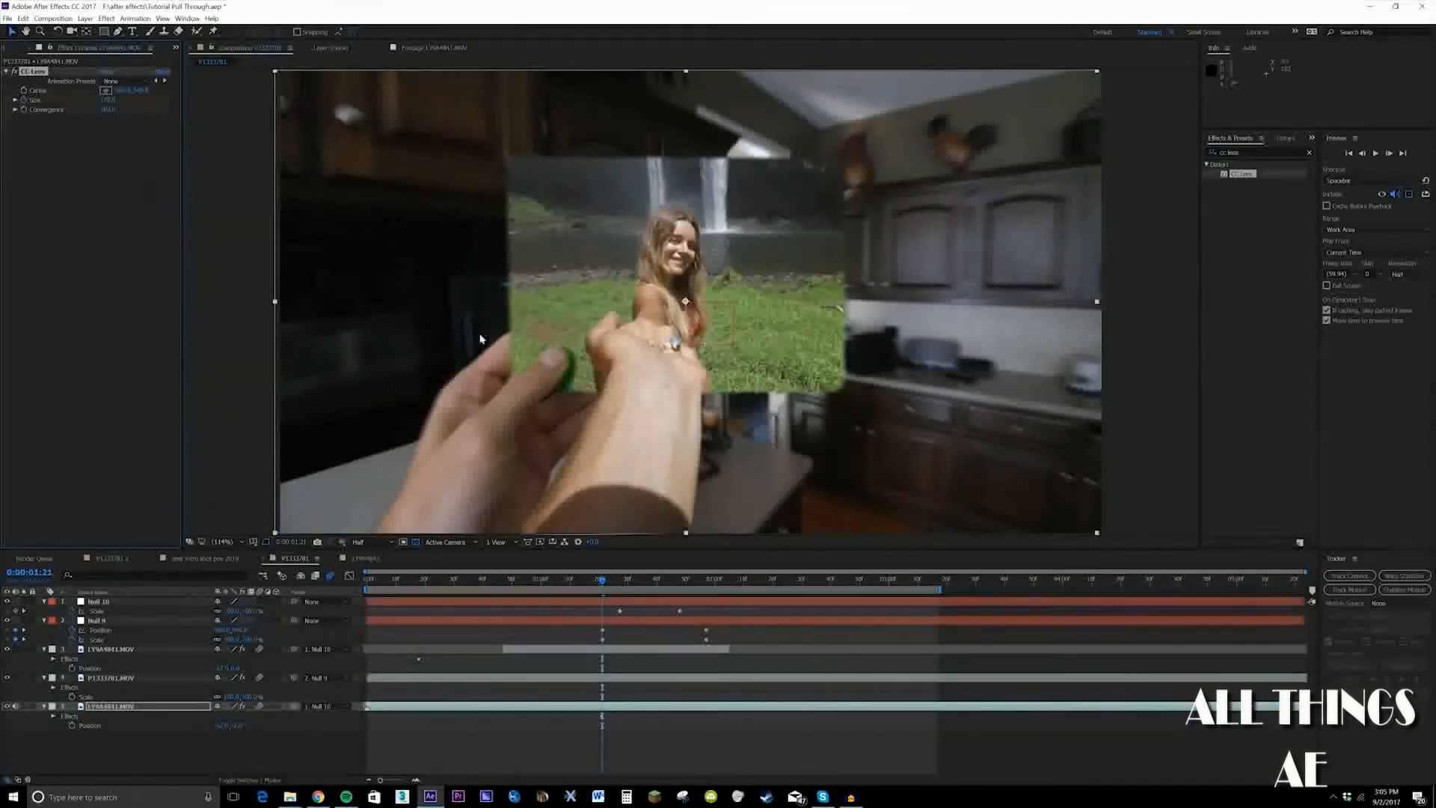
key("u")
Keyframe a lower CC Lens Size on the waterfall layer at 0:00:01:44, add a third Size keyframe further on, and preview
left_click_drag(603, 582, 668, 582)
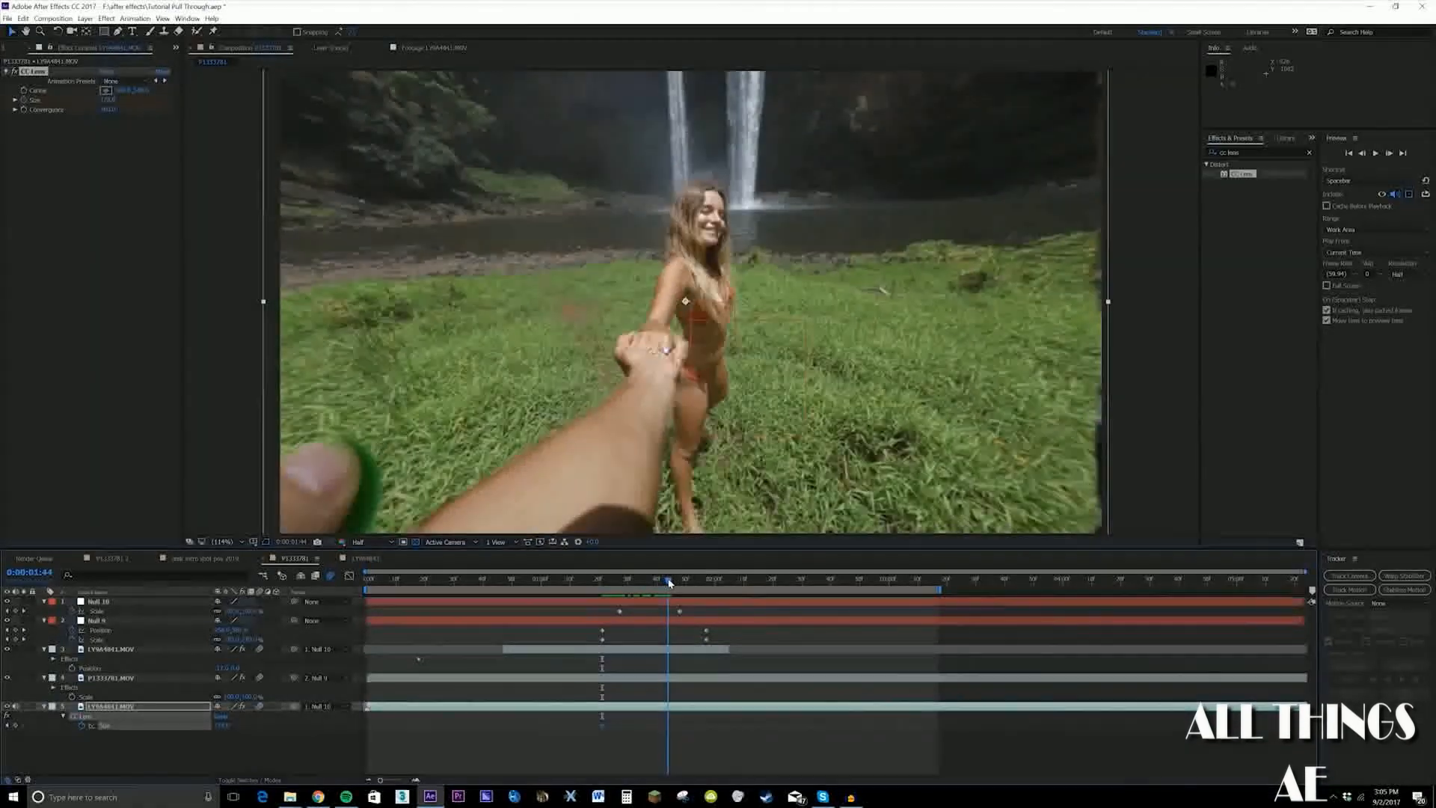
left_click_drag(111, 103, 86, 102)
left_click_drag(668, 582, 787, 587)
left_click(110, 100)
key("Return")
key("space")
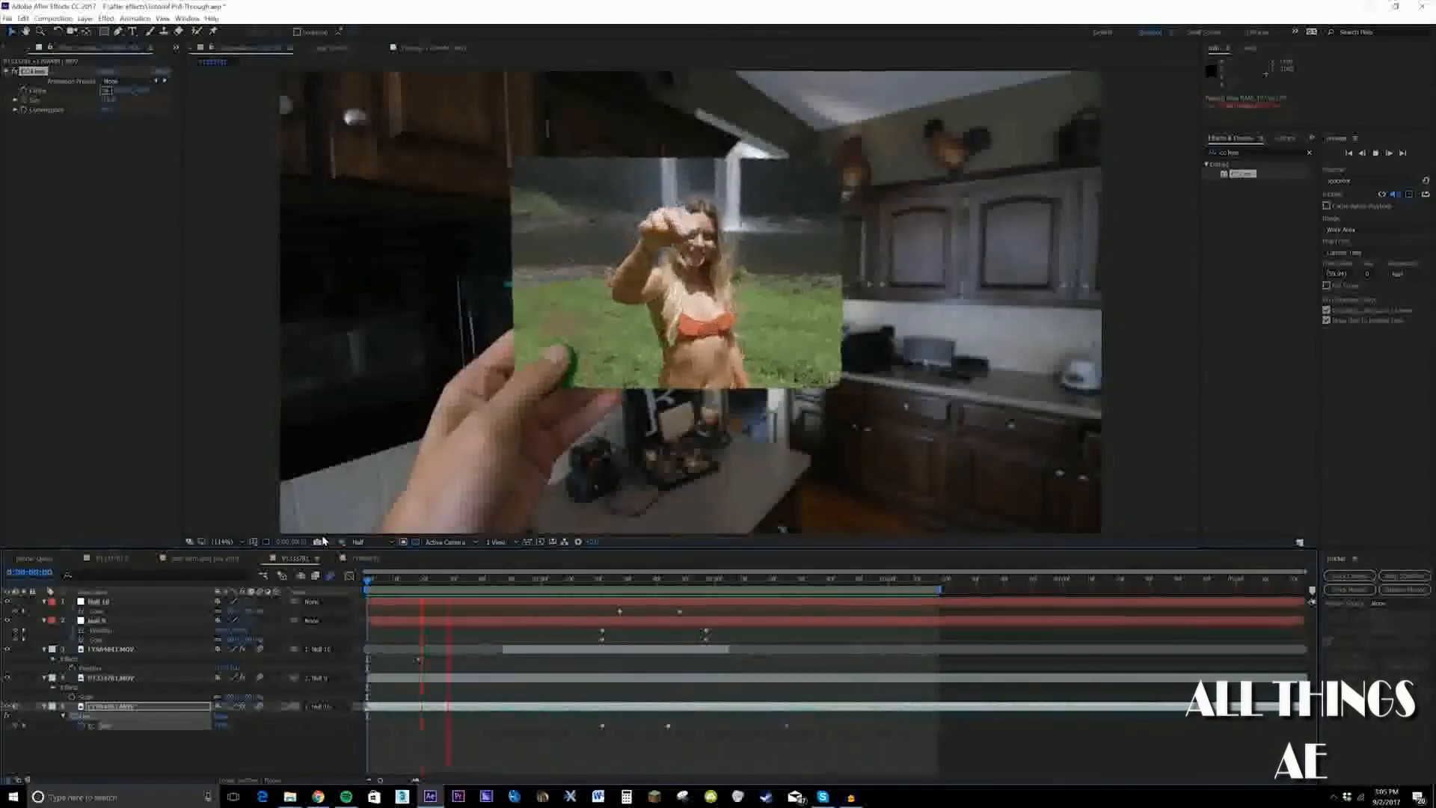
Move the waterfall layer's first CC Lens Size keyframe earlier to 0:00:01:08 and preview the animation
left_click(605, 582)
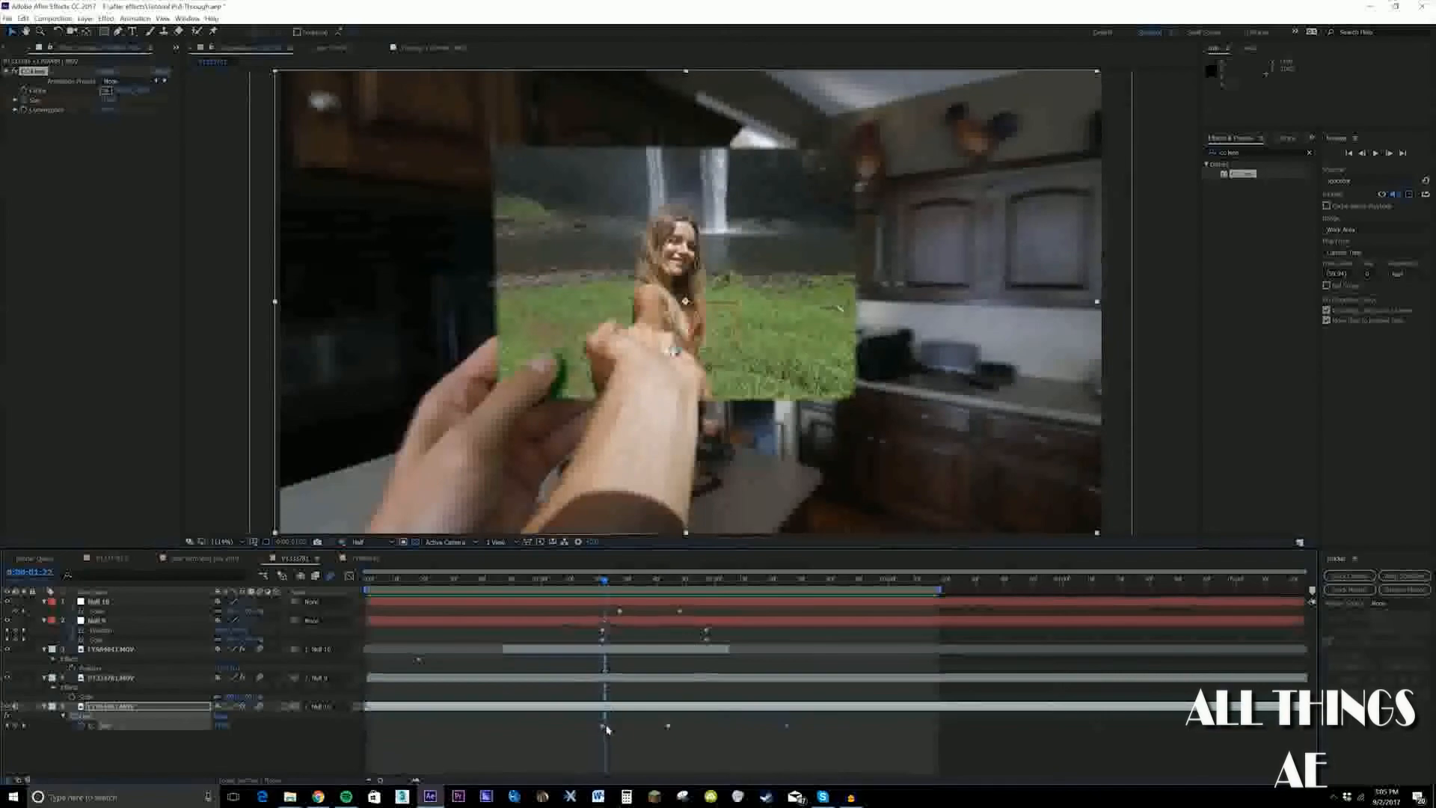
left_click_drag(605, 726, 565, 729)
left_click_drag(551, 582, 149, 542)
key("space")
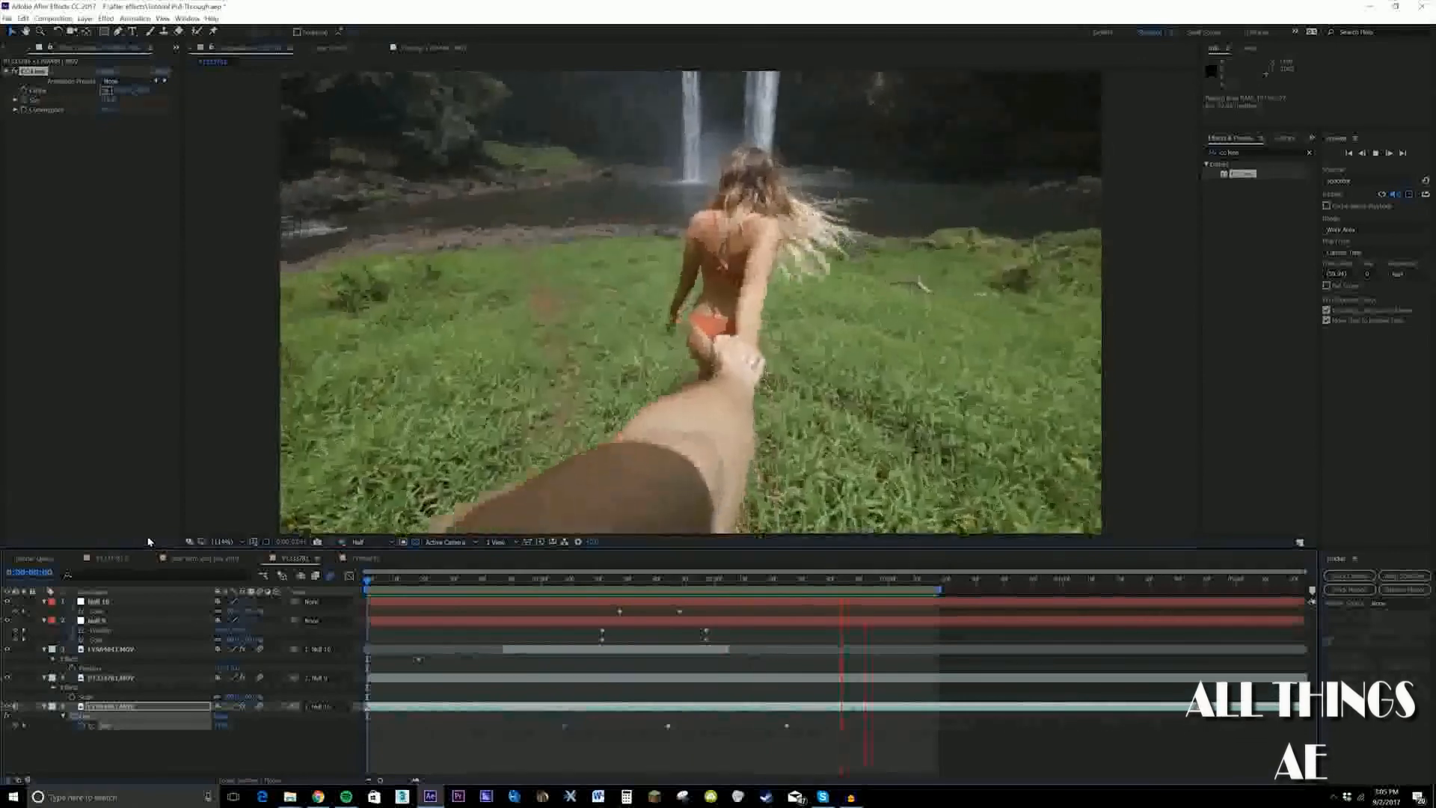
Copy the waterfall layer's CC Lens Size keyframes onto the green card layer at 0:00:01:08, raise the first Size value, and preview
left_click(566, 582)
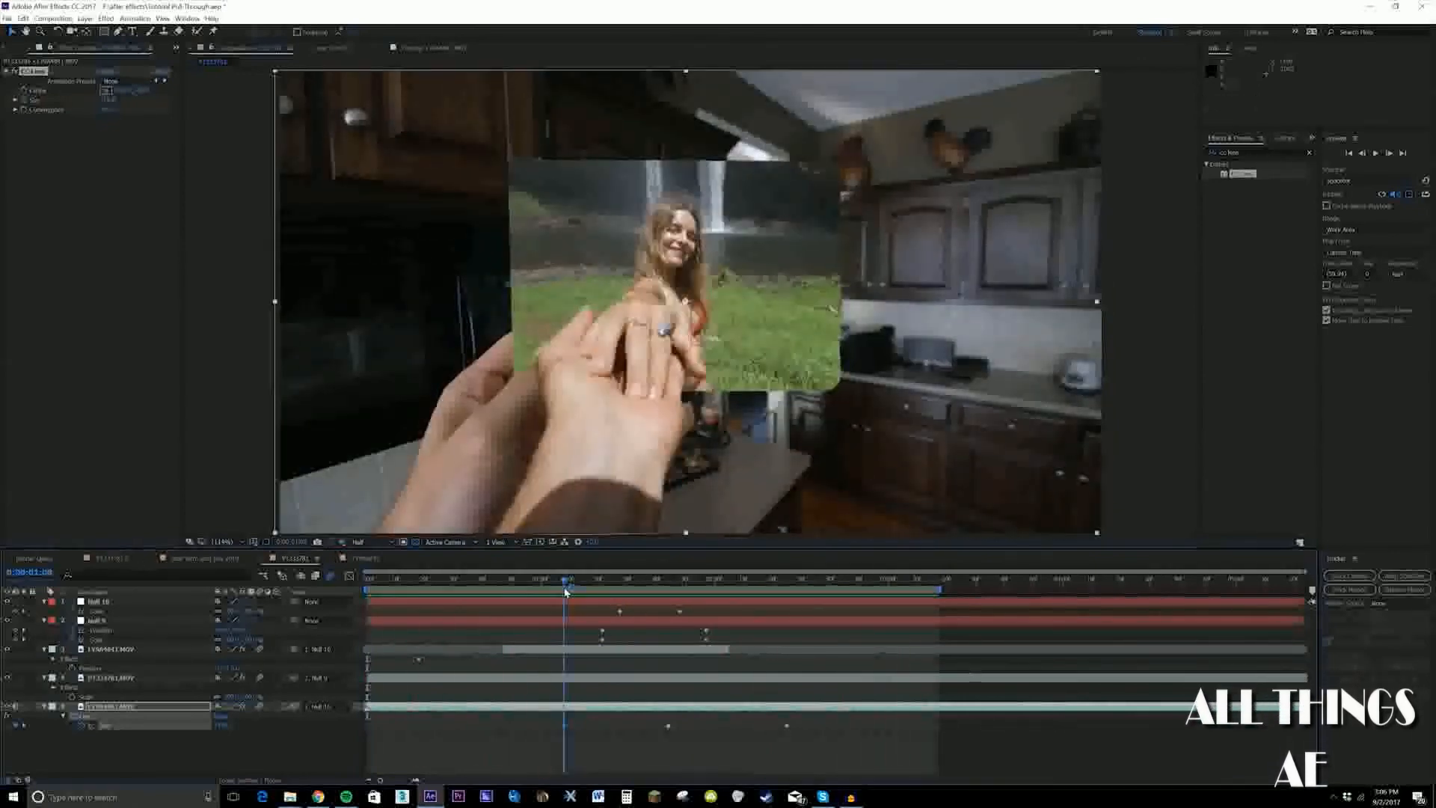
left_click_drag(807, 719, 544, 730)
key("ctrl+c")
left_click(621, 679)
key("ctrl+v")
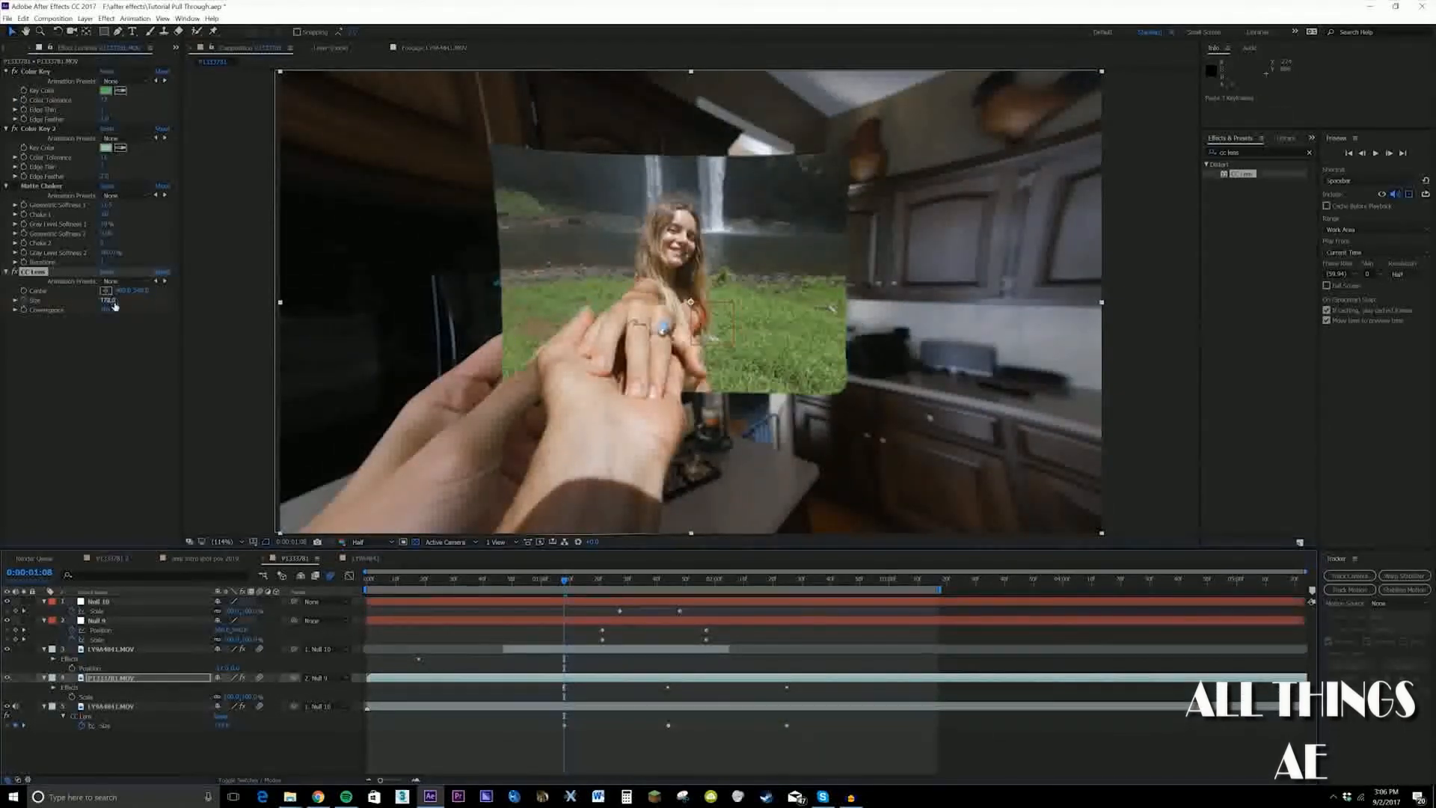
left_click_drag(110, 301, 198, 301)
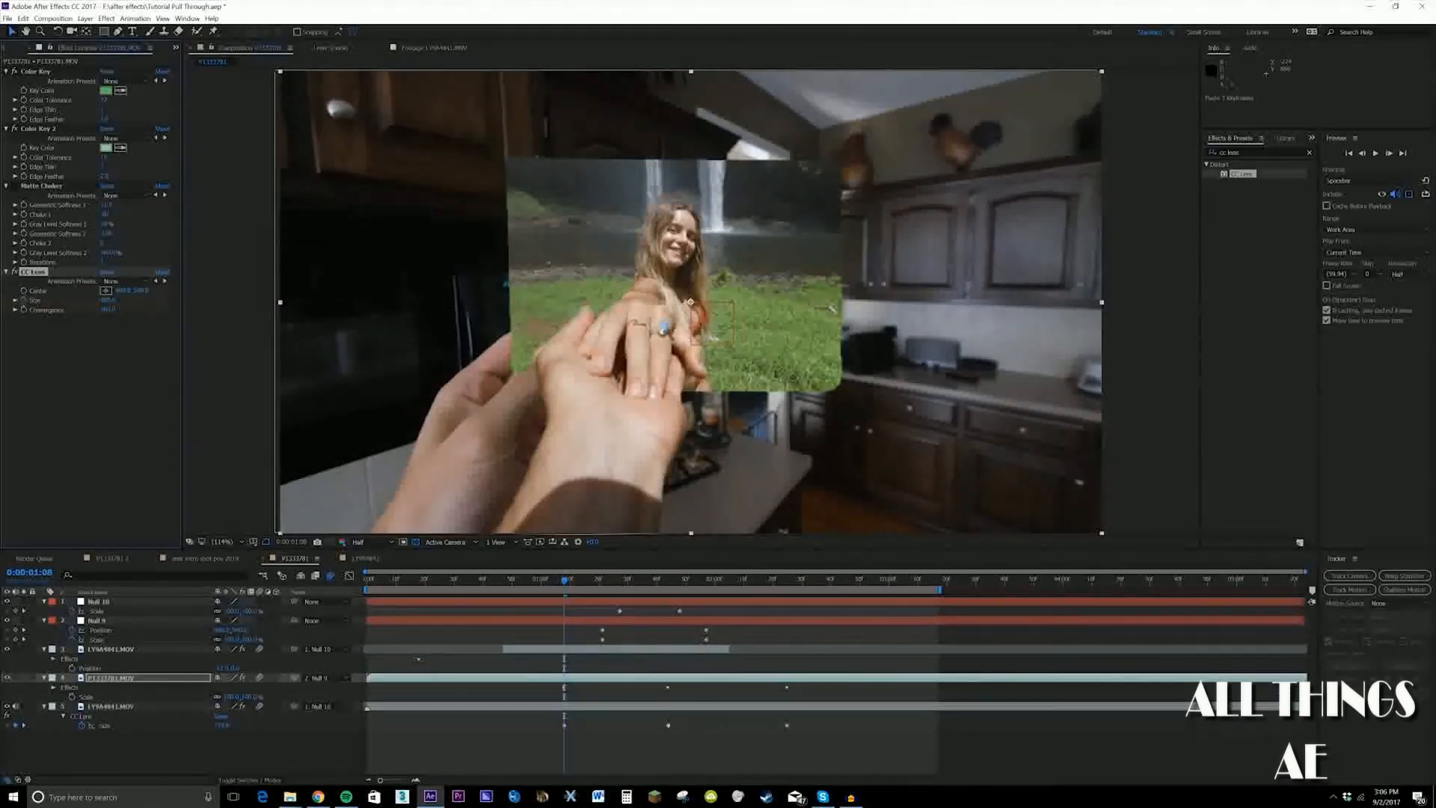
left_click_drag(566, 581, 254, 542)
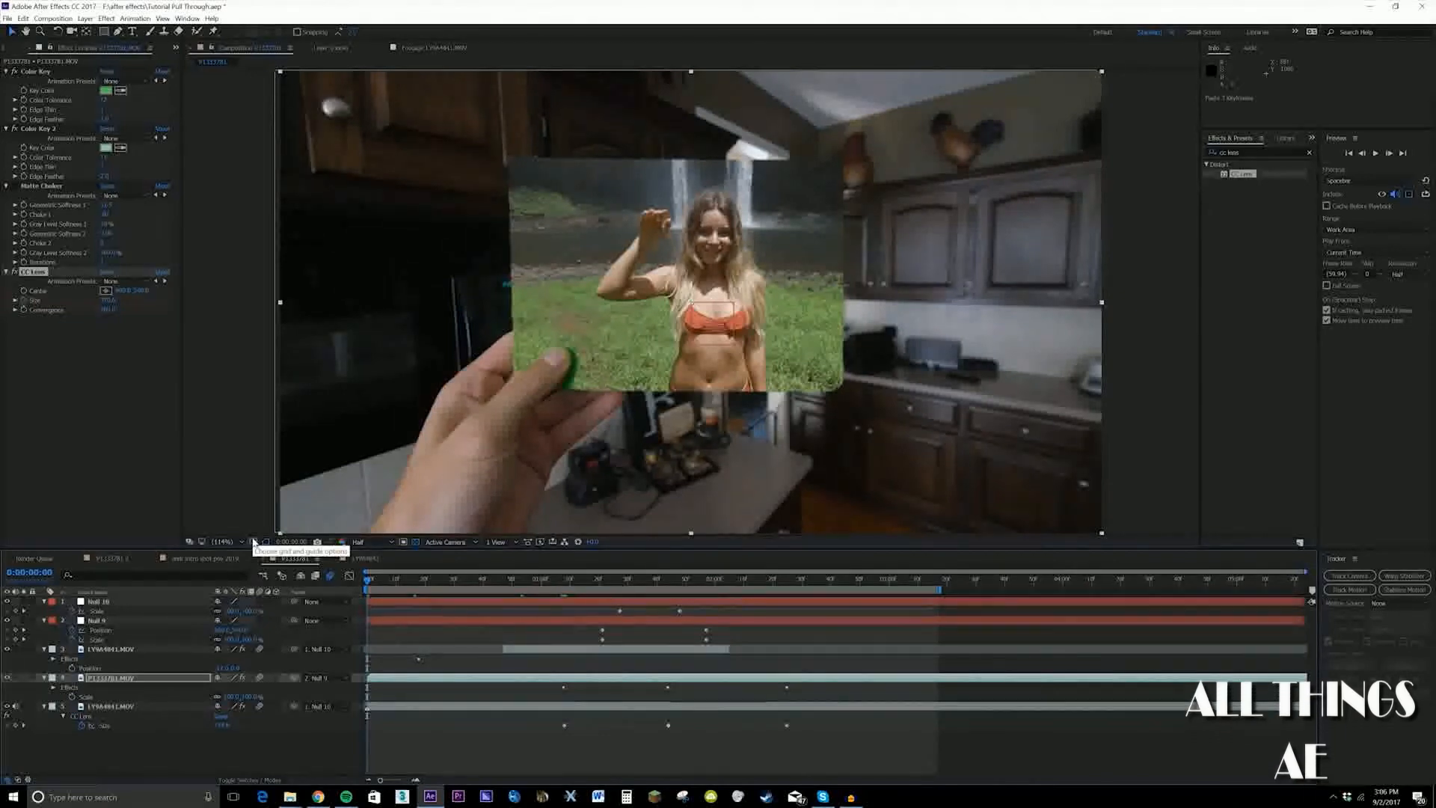
key("space")
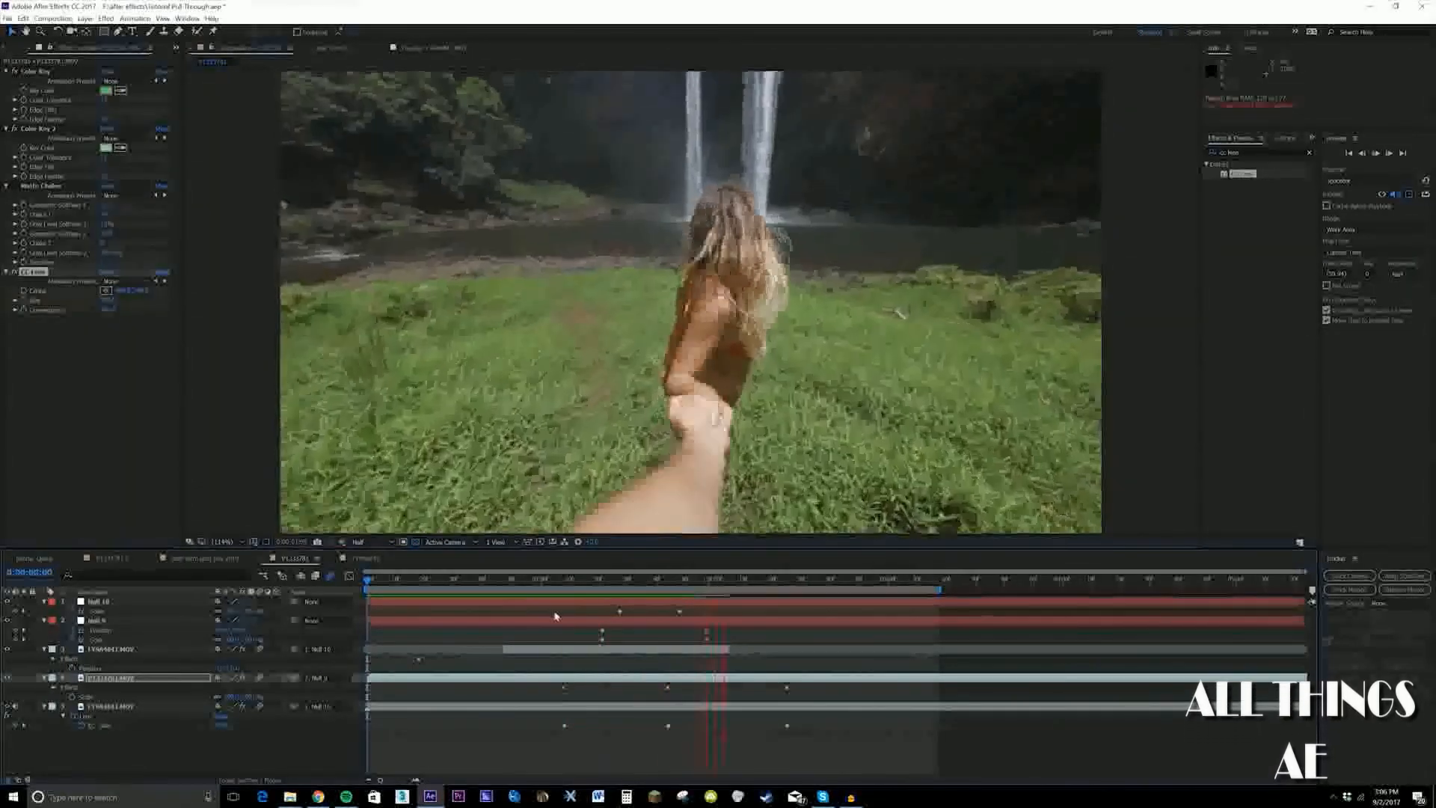
Reveal the green card layer's keyframes and move its middle CC Lens Size keyframe earlier to 0:00:01:27
left_click_drag(556, 581, 626, 586)
key("u")
left_click(674, 701)
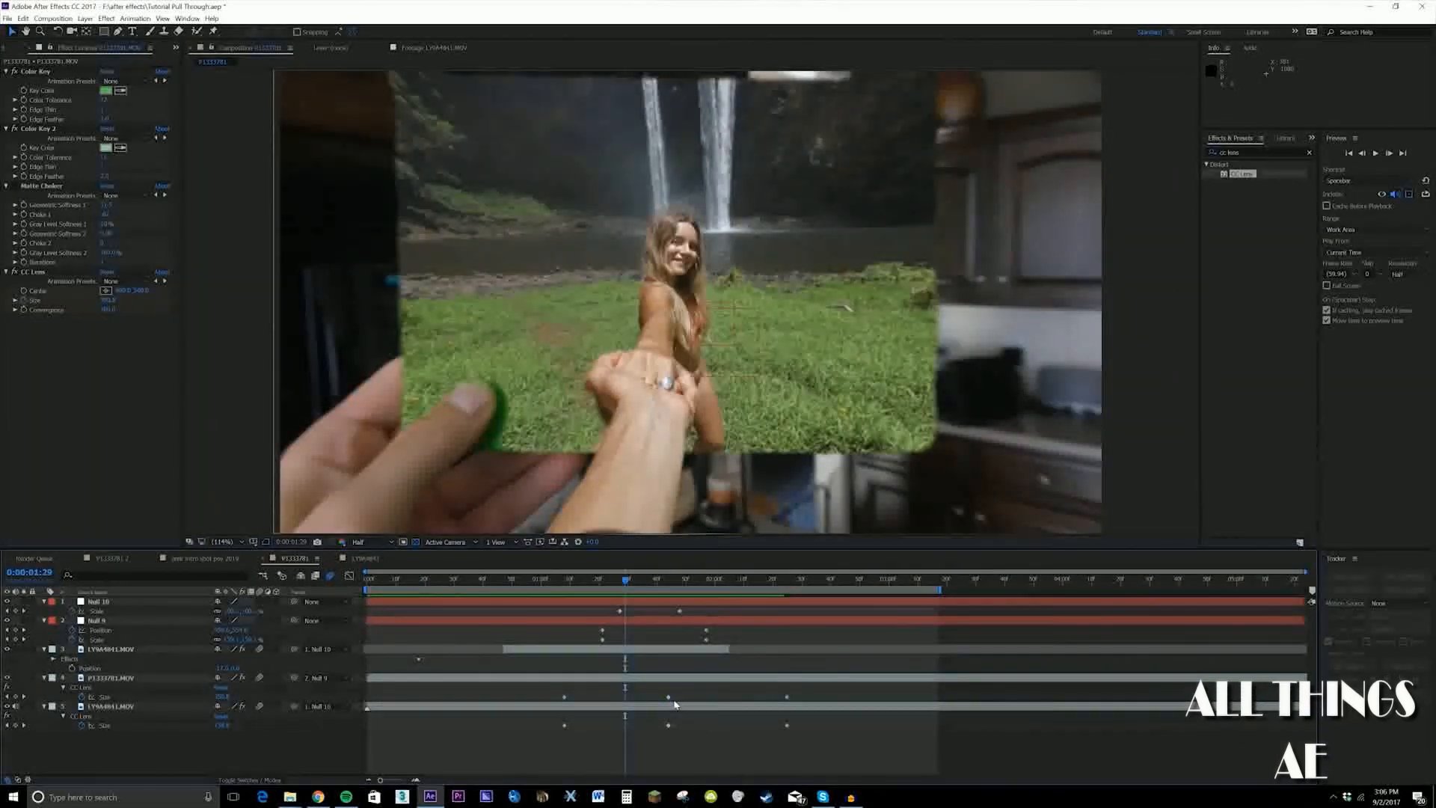
left_click_drag(670, 701, 621, 701)
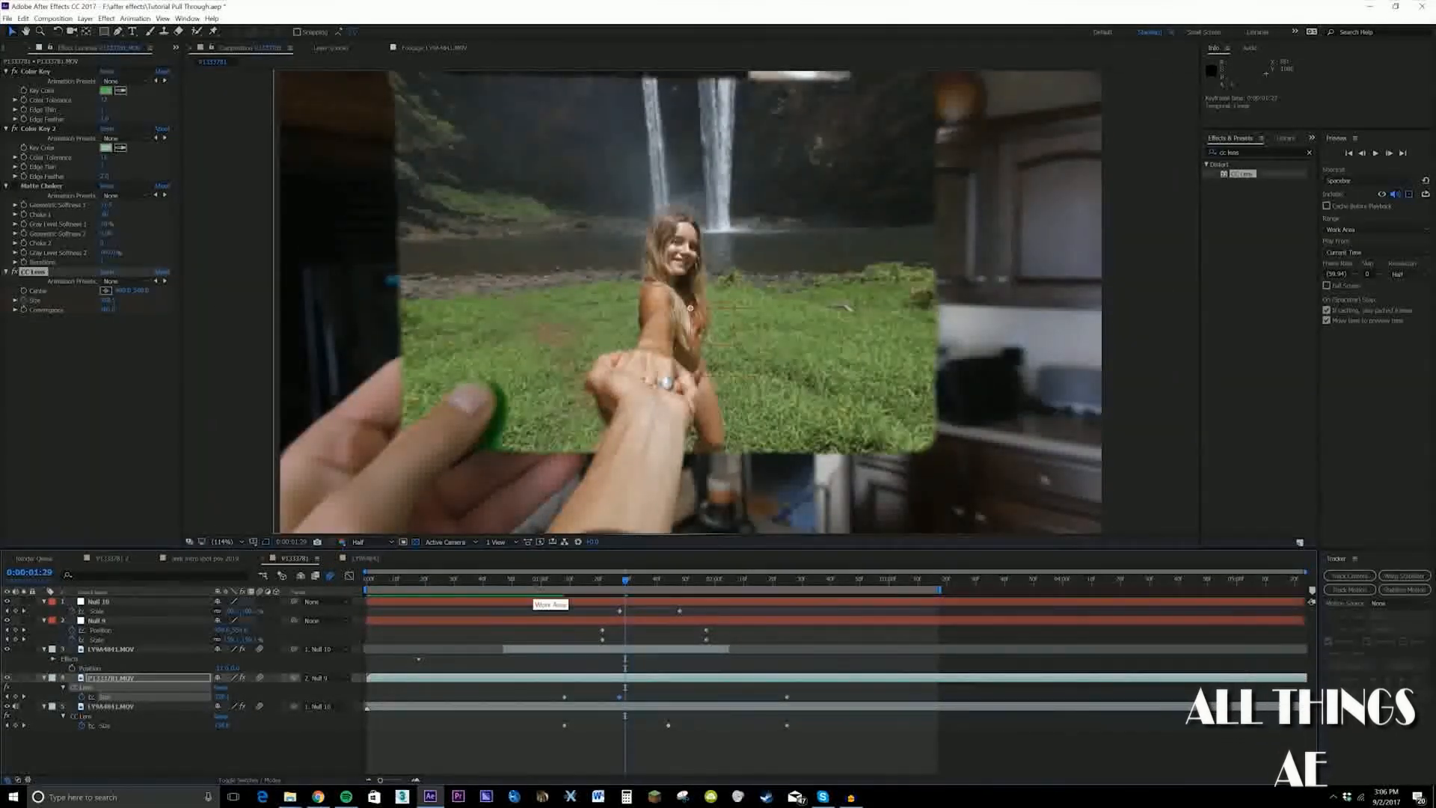
Lower the card layer's CC Lens Size at 0:00:01:27, shift that keyframe slightly further along the timeline, and preview the result
left_click(548, 582)
left_click_drag(558, 588, 620, 602)
mouse_move(107, 301)
left_mouse_down()
mouse_move(45, 301)
mouse_move(110, 301)
left_mouse_up()
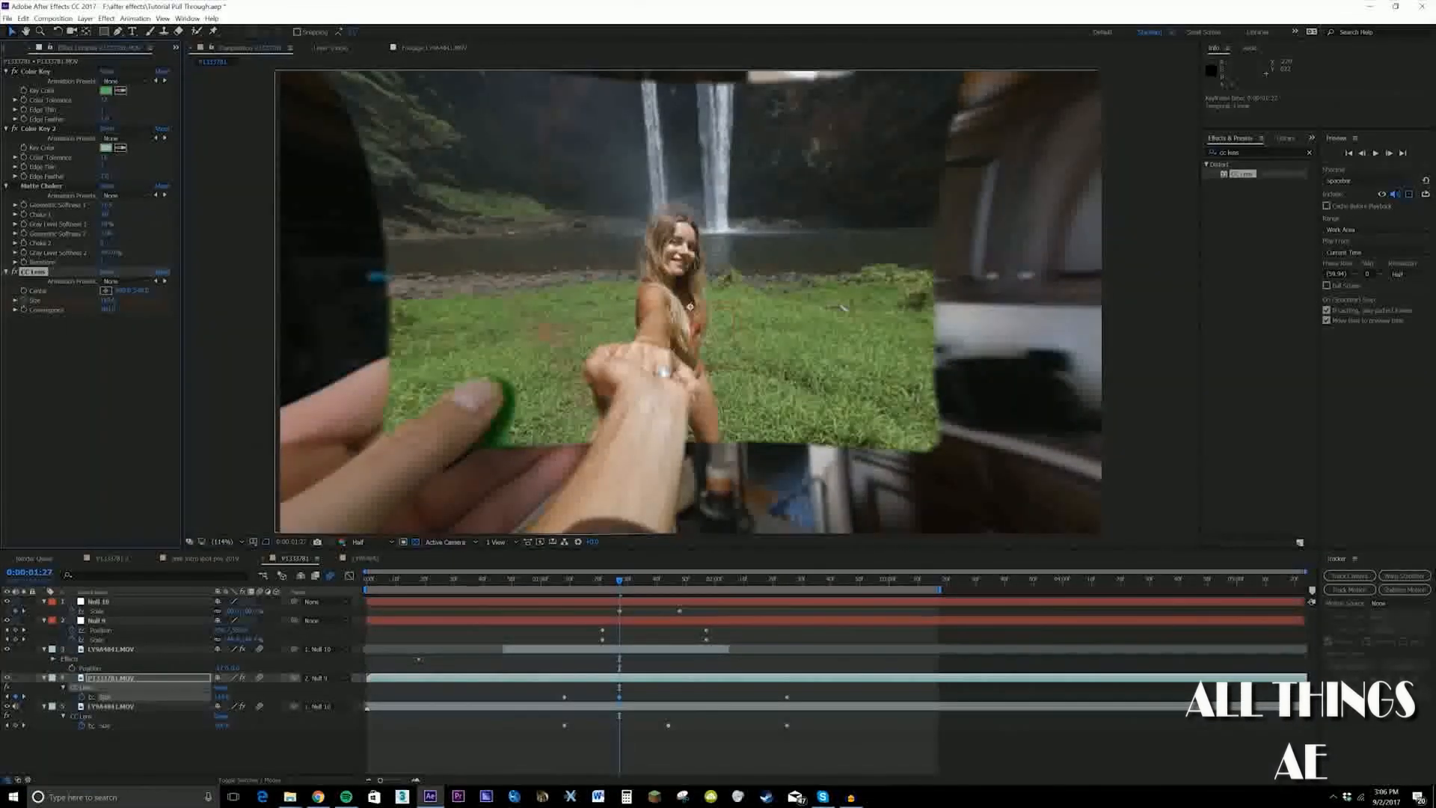
left_click_drag(620, 586, 650, 599)
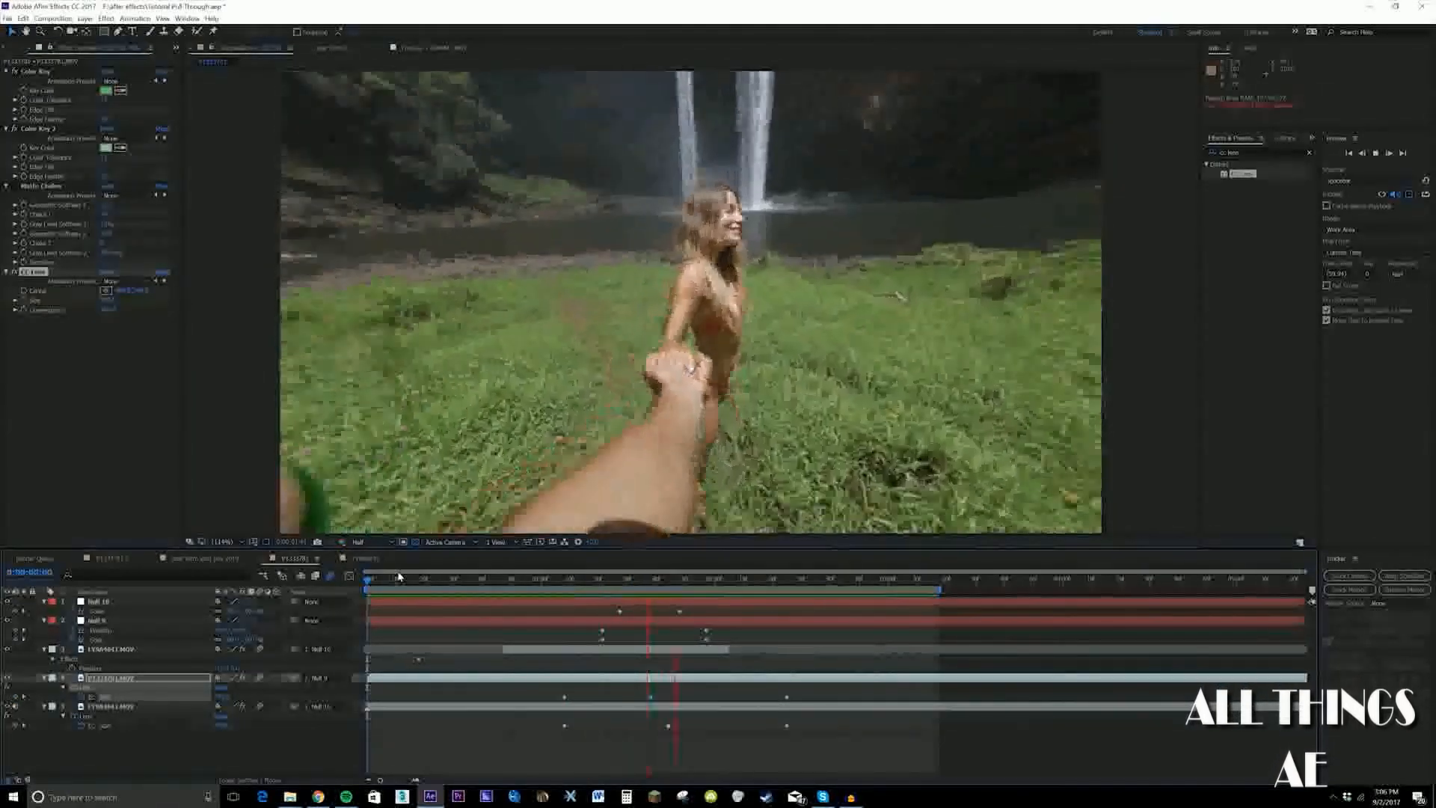
left_click_drag(398, 576, 273, 586)
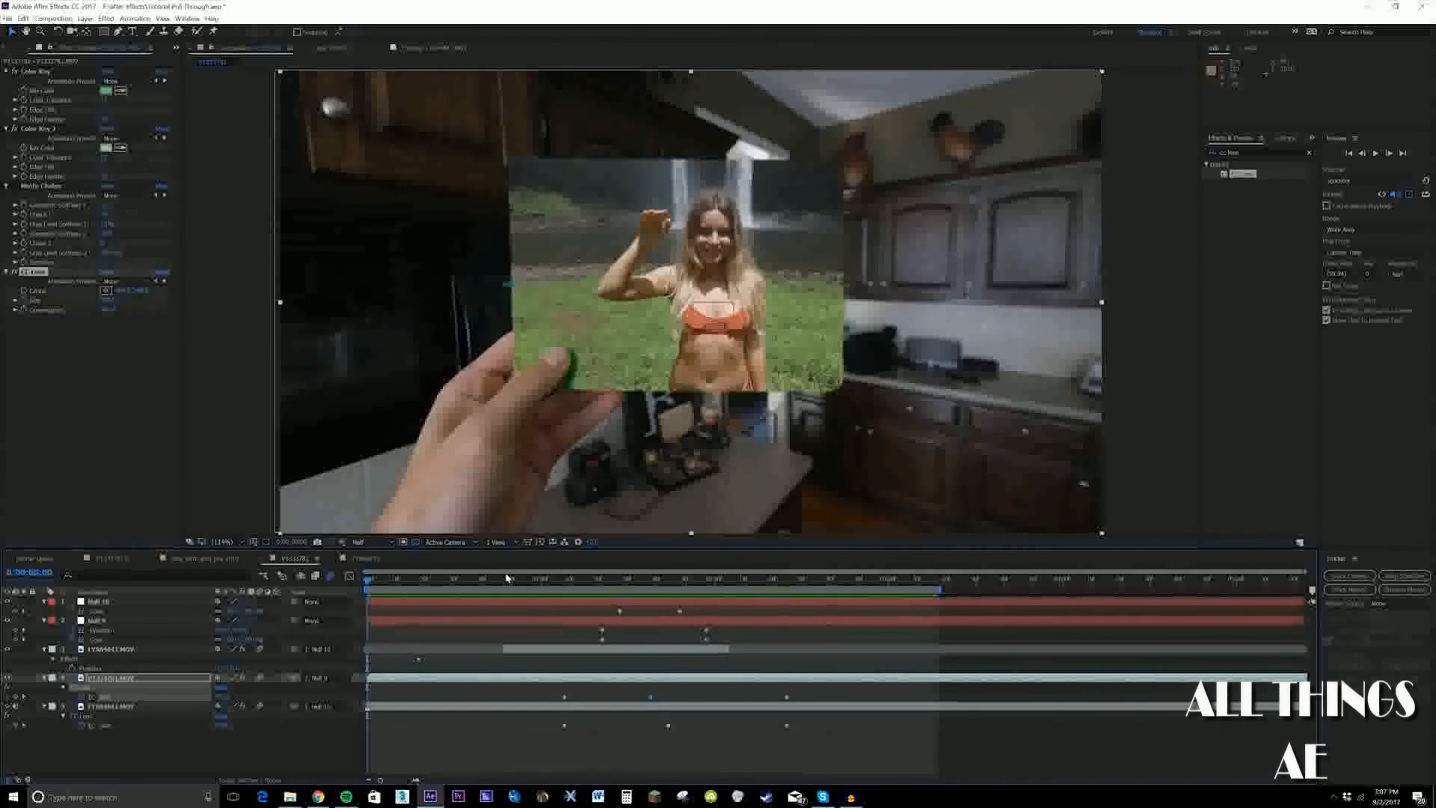